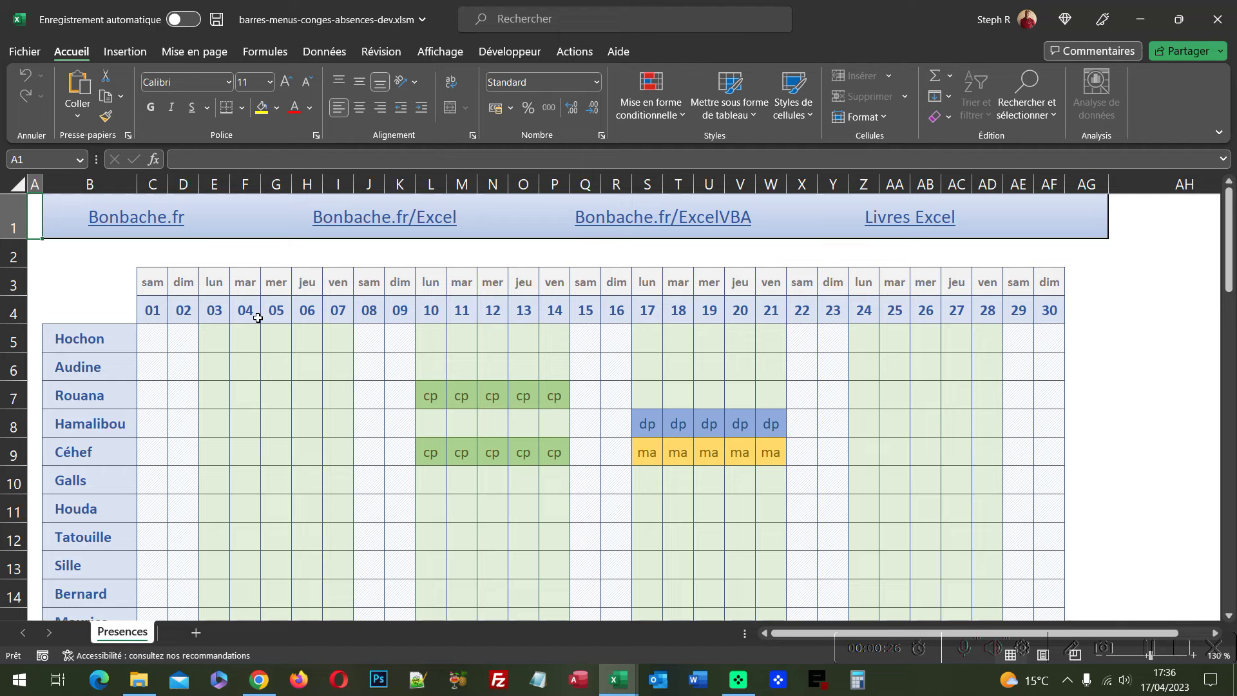
- Mark S6:W6 (days 17–21) as Congés from the custom right-click menu, then close the workbook
{"action": "left_click", "coordinate": [647, 363]}
{"action": "left_click_drag", "start_coordinate": [647, 363], "coordinate": [768, 365]}
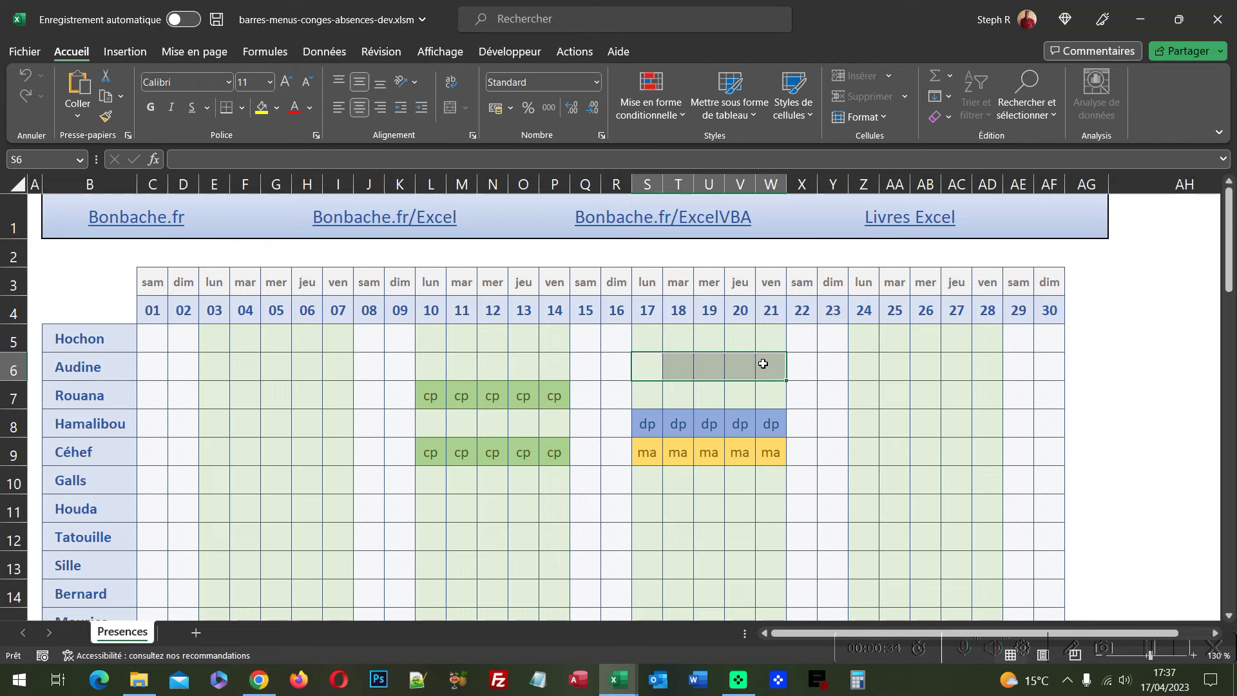
{"action": "right_click", "coordinate": [742, 365]}
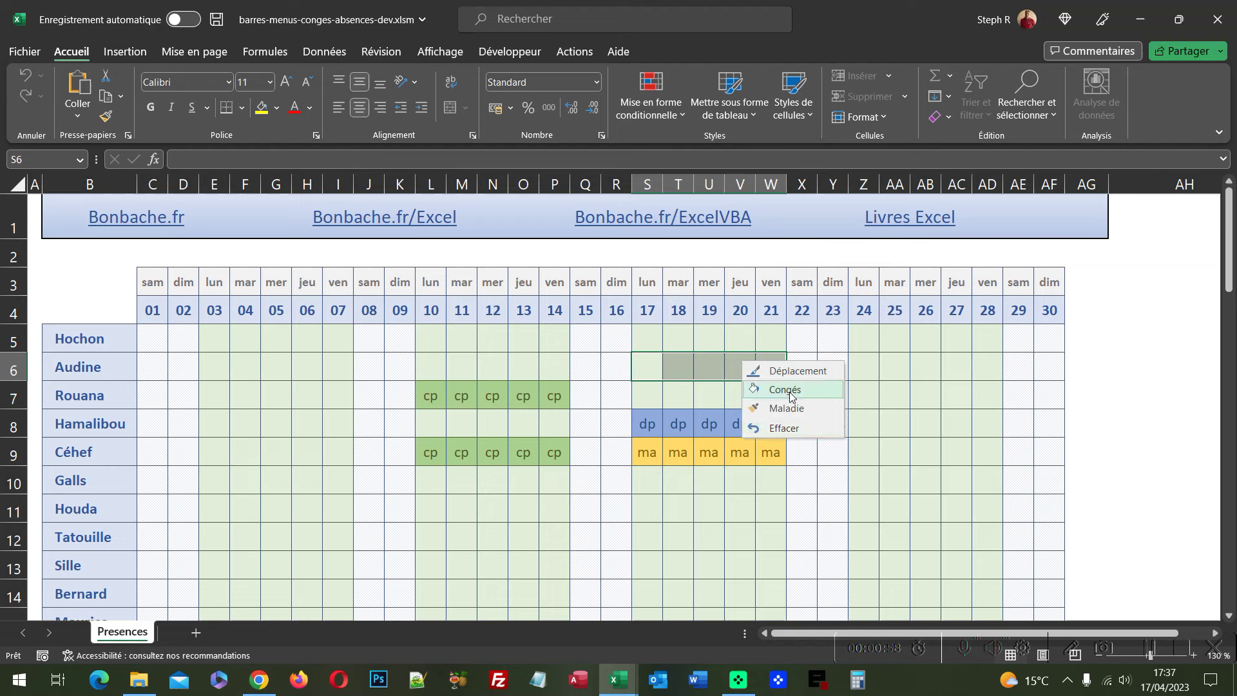
{"action": "left_click", "coordinate": [791, 395]}
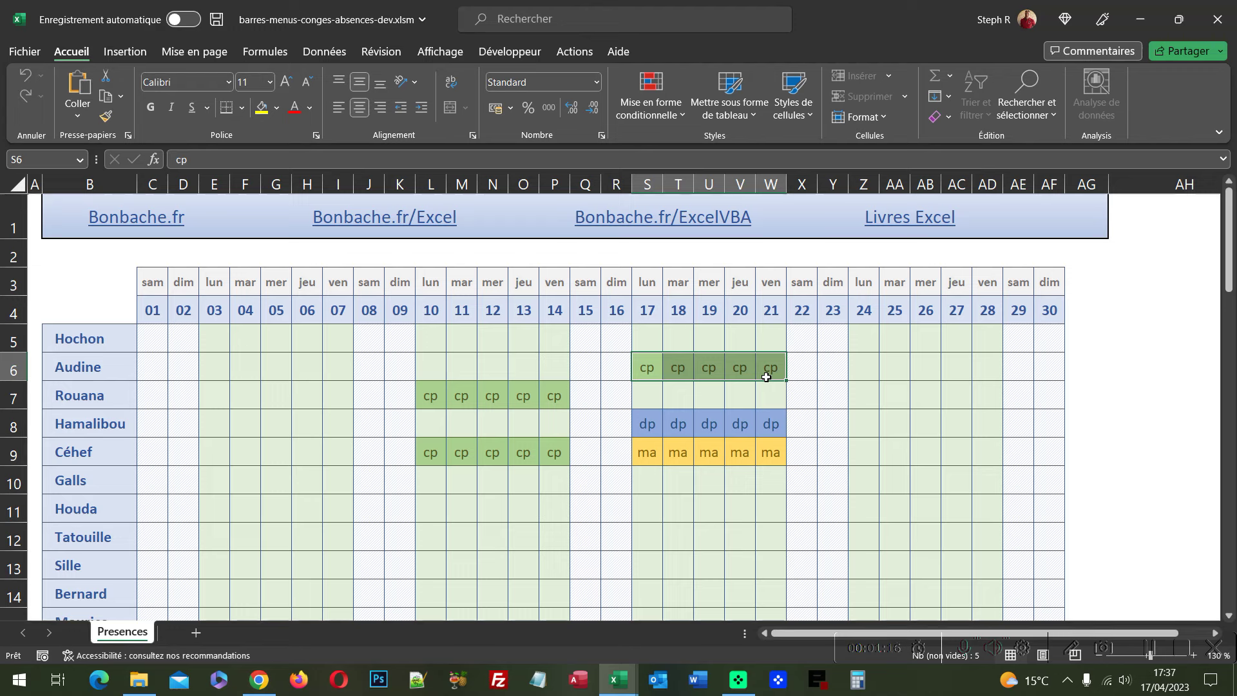
{"action": "left_click", "coordinate": [542, 342]}
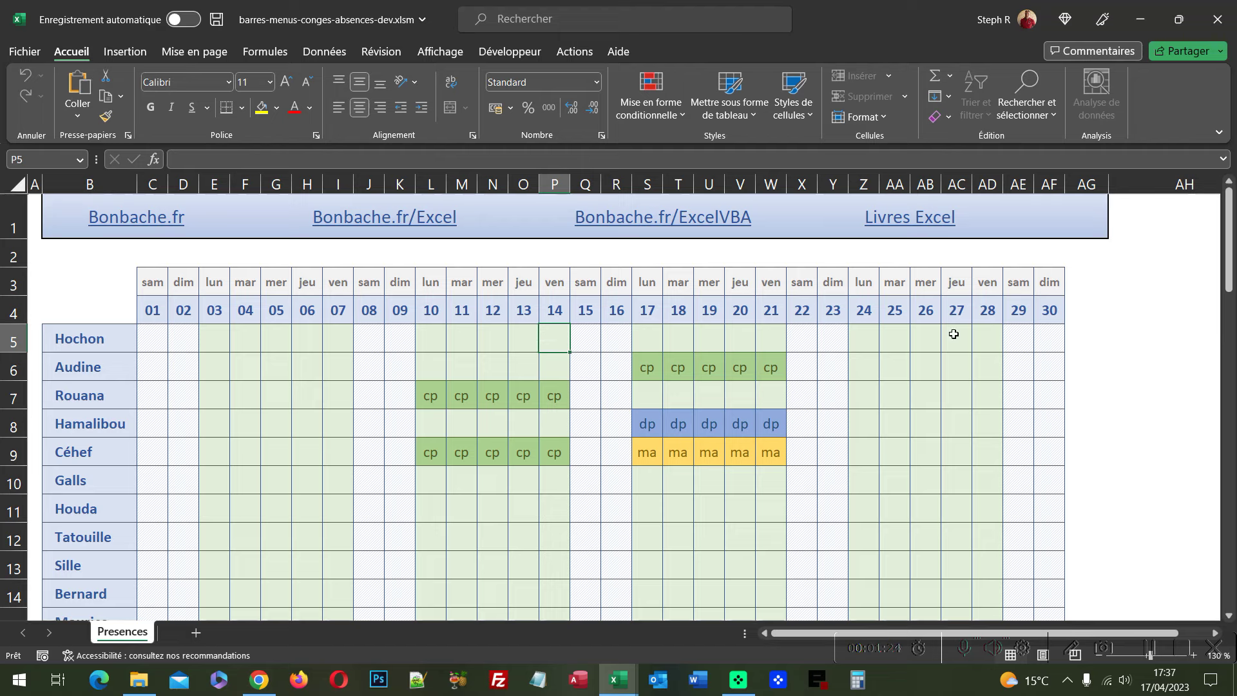
{"action": "left_click", "coordinate": [1218, 19]}
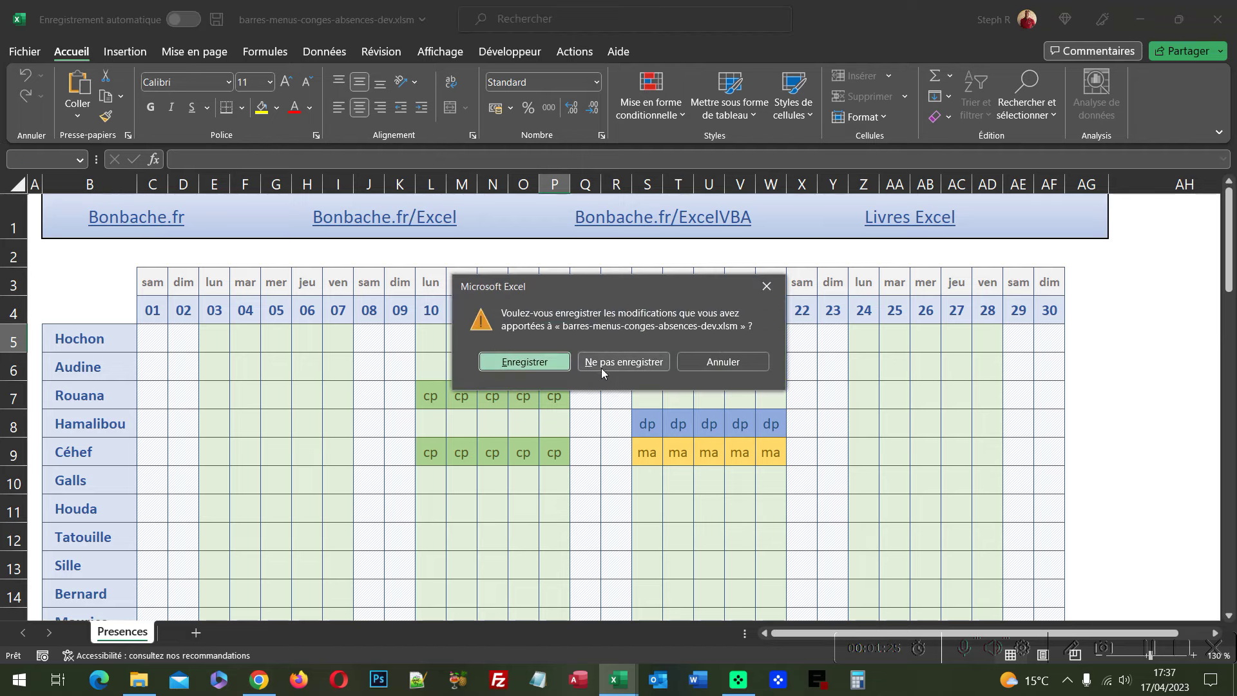
- Close barres-menus-conges-absences-dev.xlsm without saving, then right-click cell O6 in the video workbook
{"action": "left_click", "coordinate": [490, 362]}
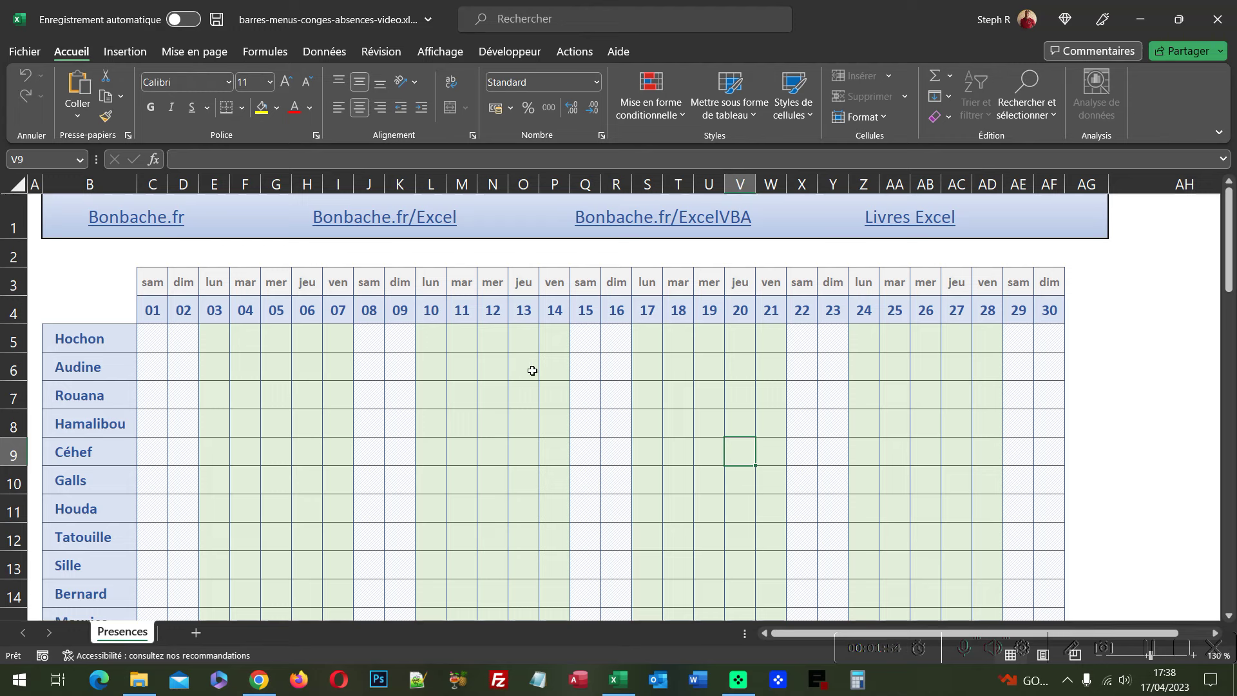
{"action": "right_click", "coordinate": [532, 371]}
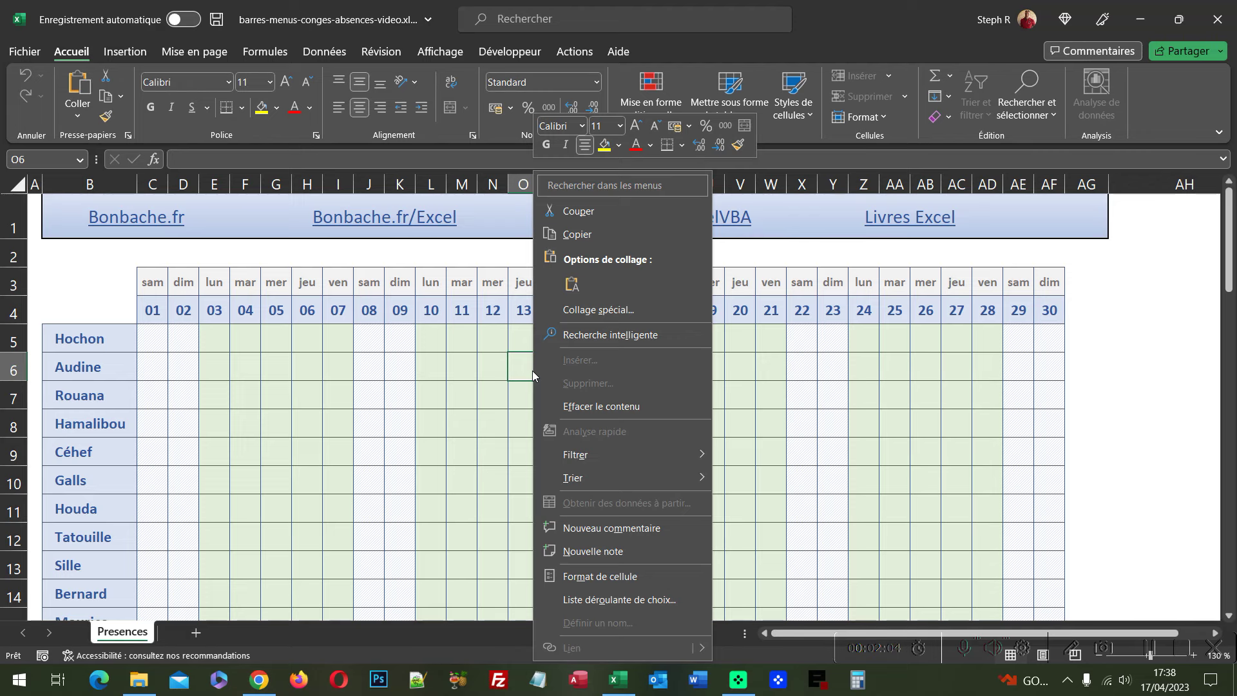
- Dismiss Excel's default cell menu and open the VBA editor with Alt+F11
{"action": "left_click", "coordinate": [746, 373]}
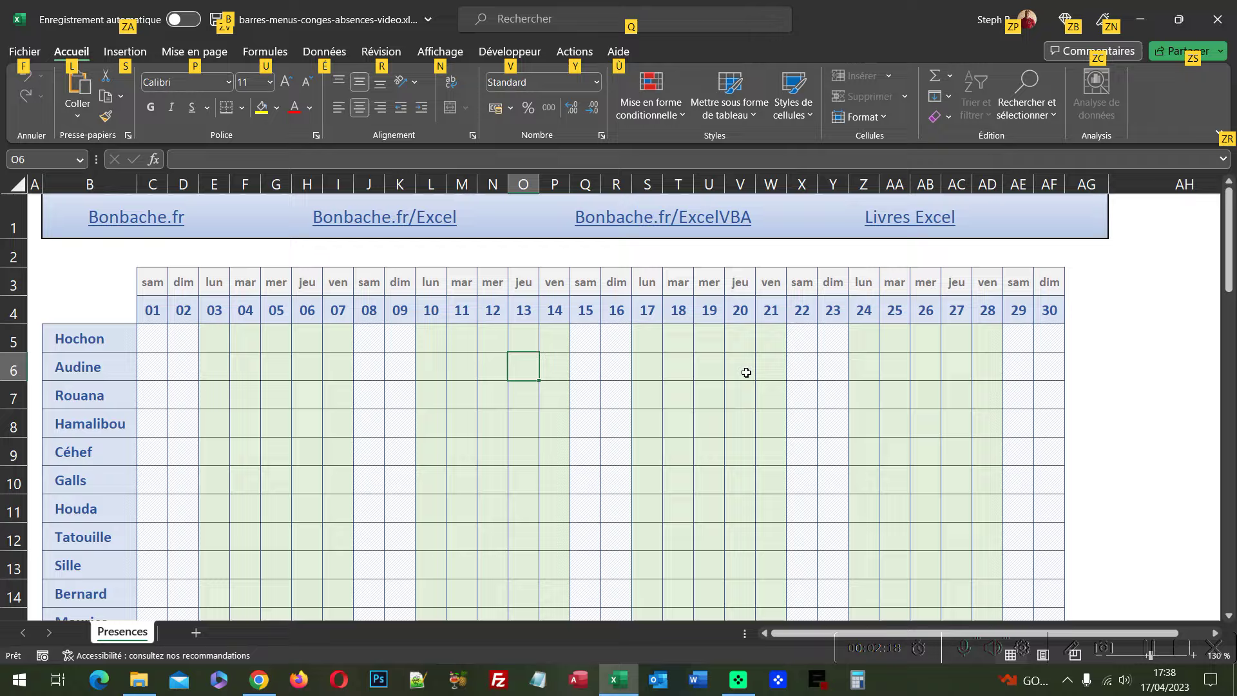
{"action": "key", "text": "alt+F11"}
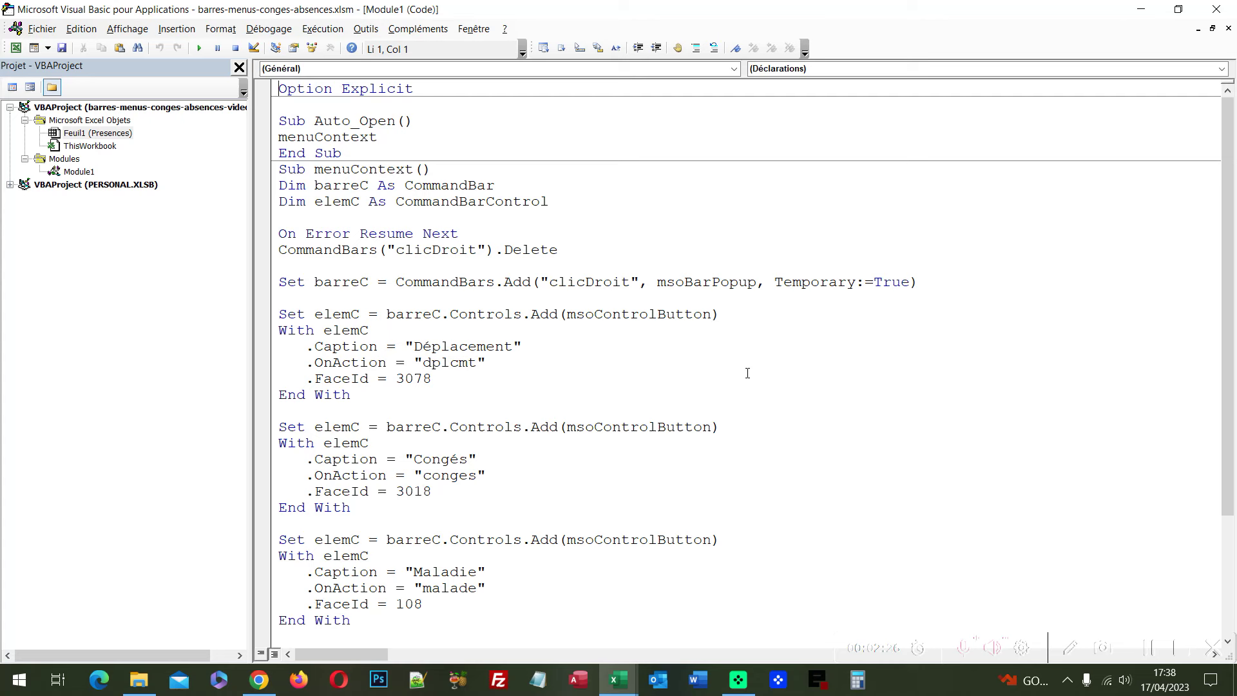
- Review Module1's code: Auto_Open, menuContext, the clicDroit bar, Controls.Add and OnAction dplcmt
{"action": "double_click", "coordinate": [358, 143]}
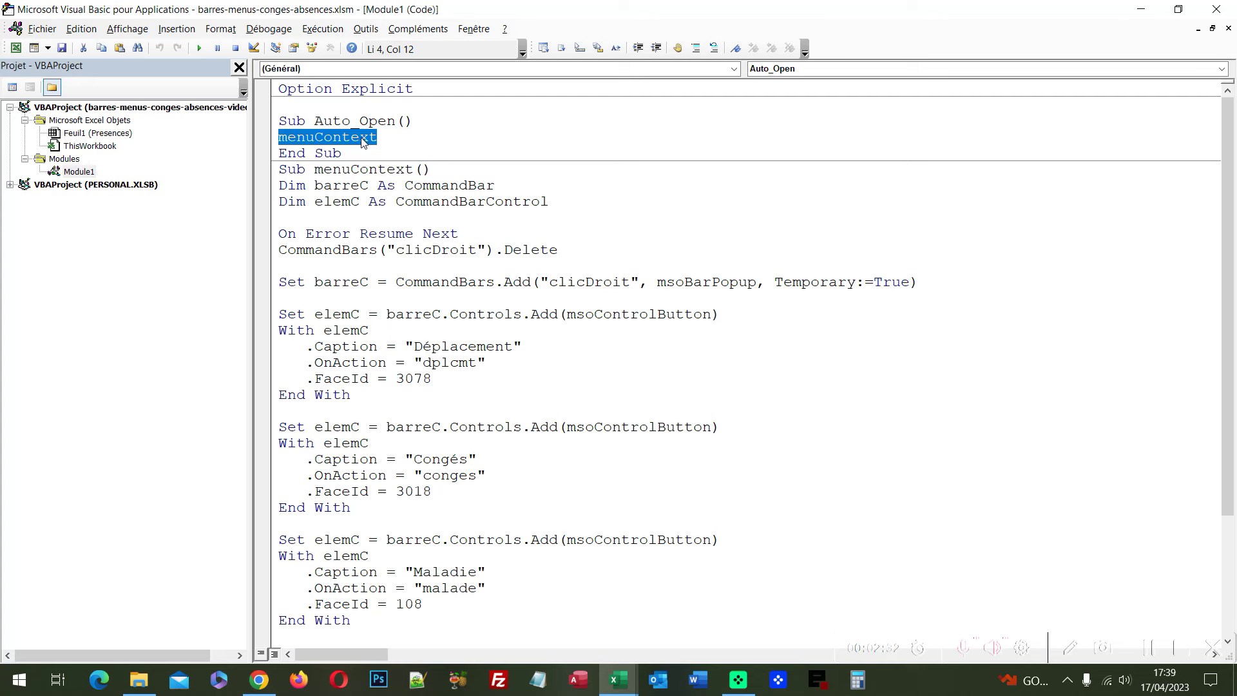
{"action": "double_click", "coordinate": [369, 122]}
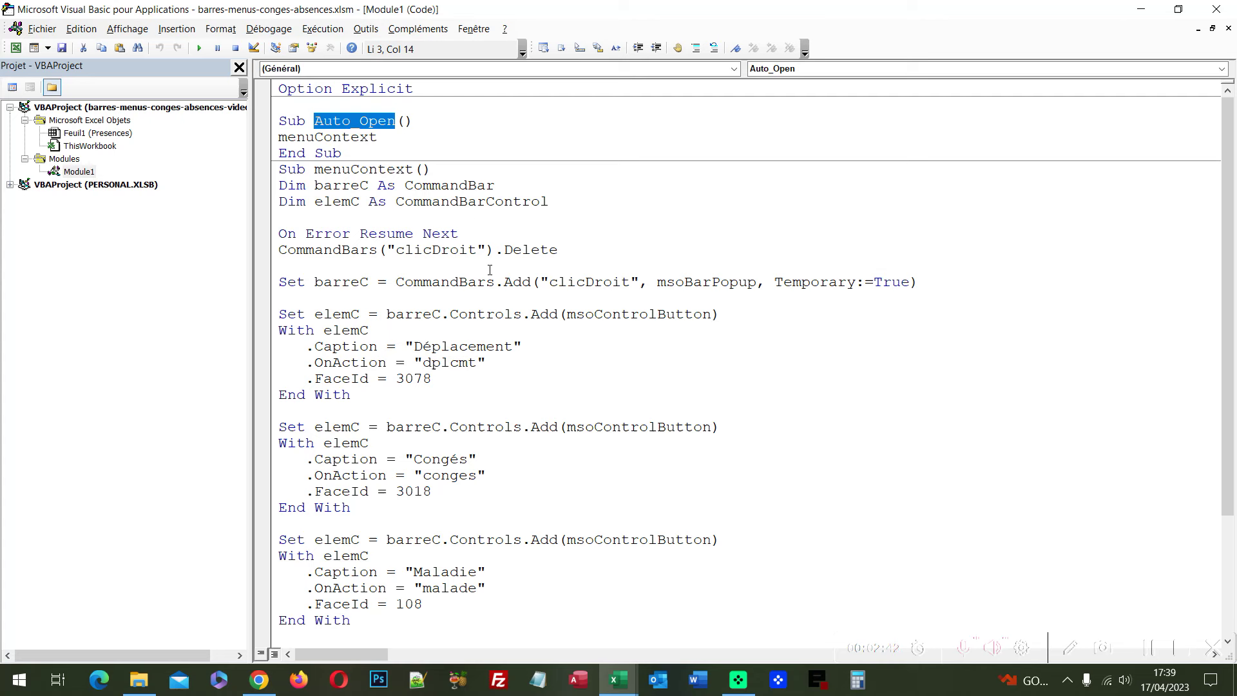
{"action": "double_click", "coordinate": [387, 168]}
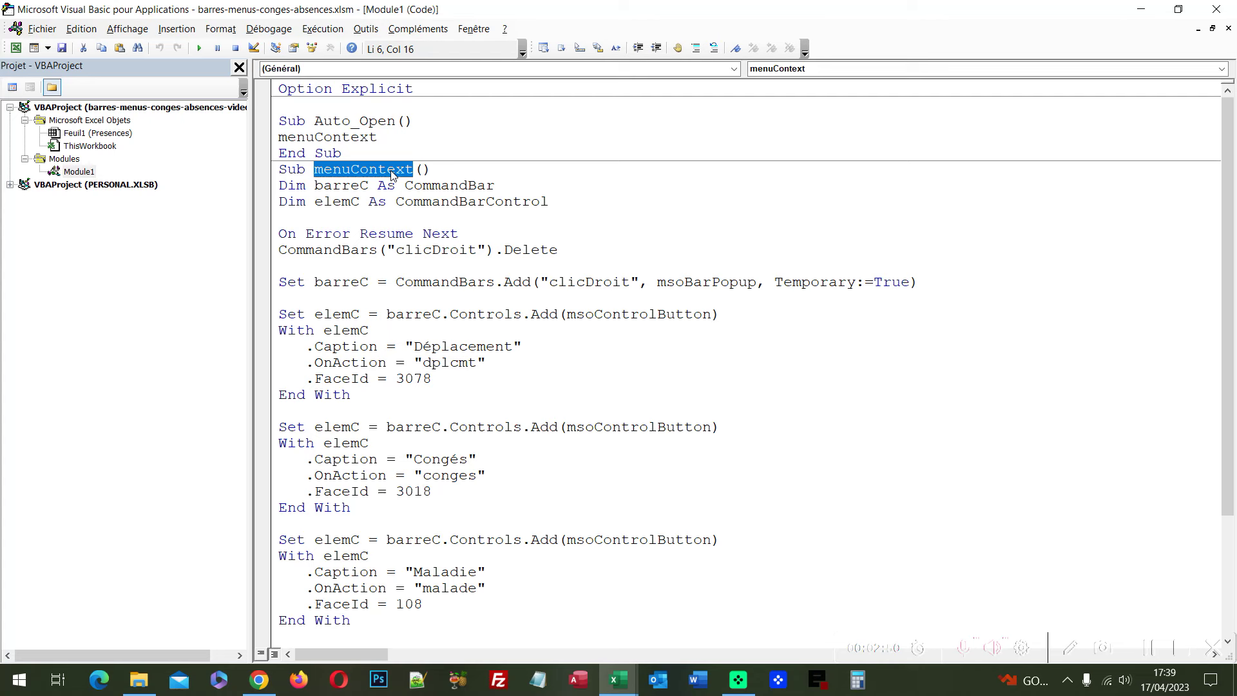
{"action": "double_click", "coordinate": [426, 251]}
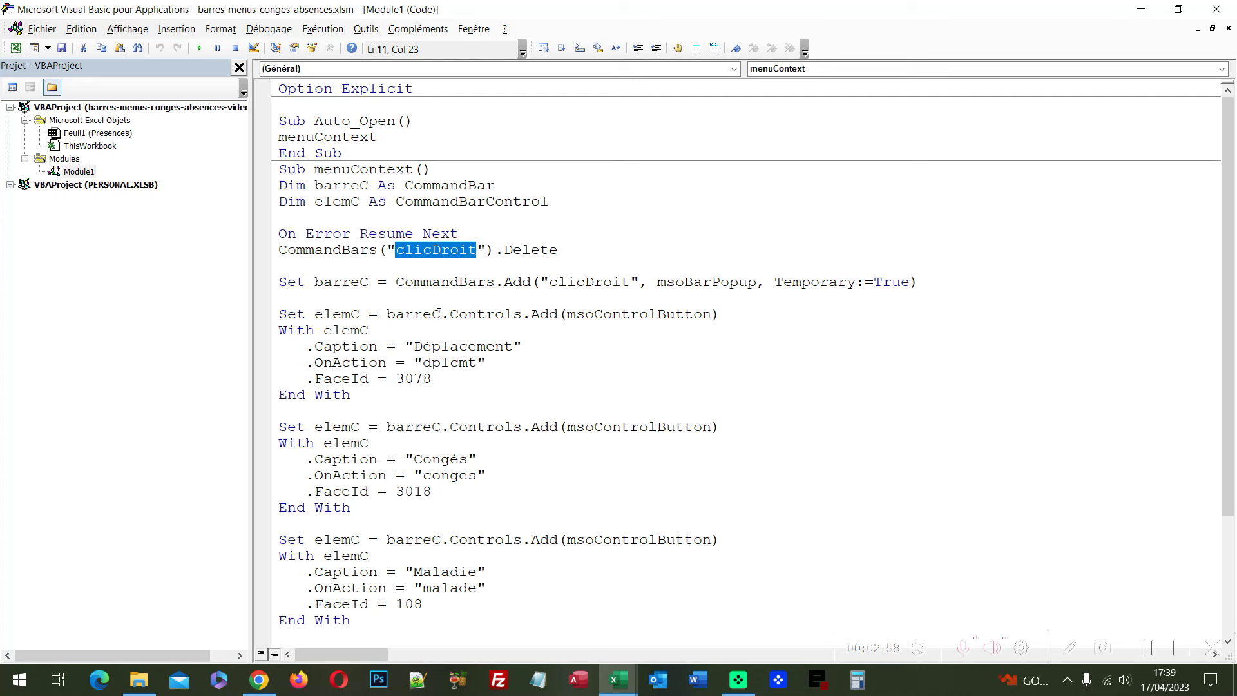
{"action": "double_click", "coordinate": [479, 315]}
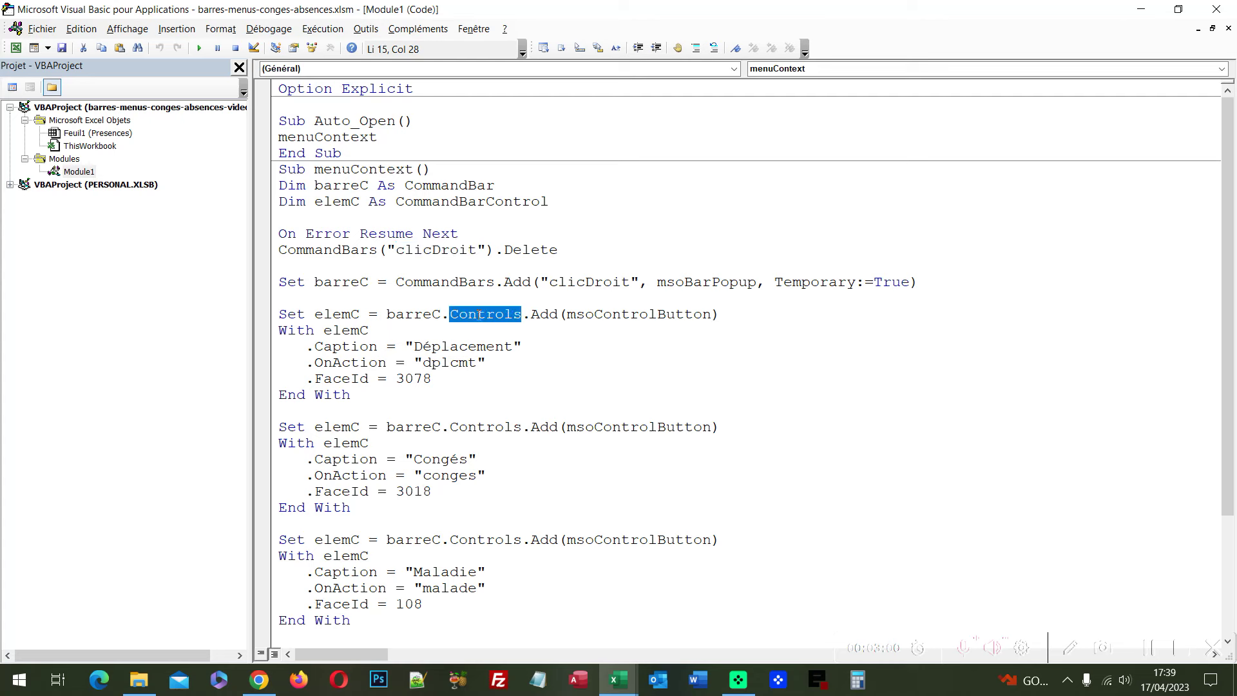
{"action": "double_click", "coordinate": [416, 316]}
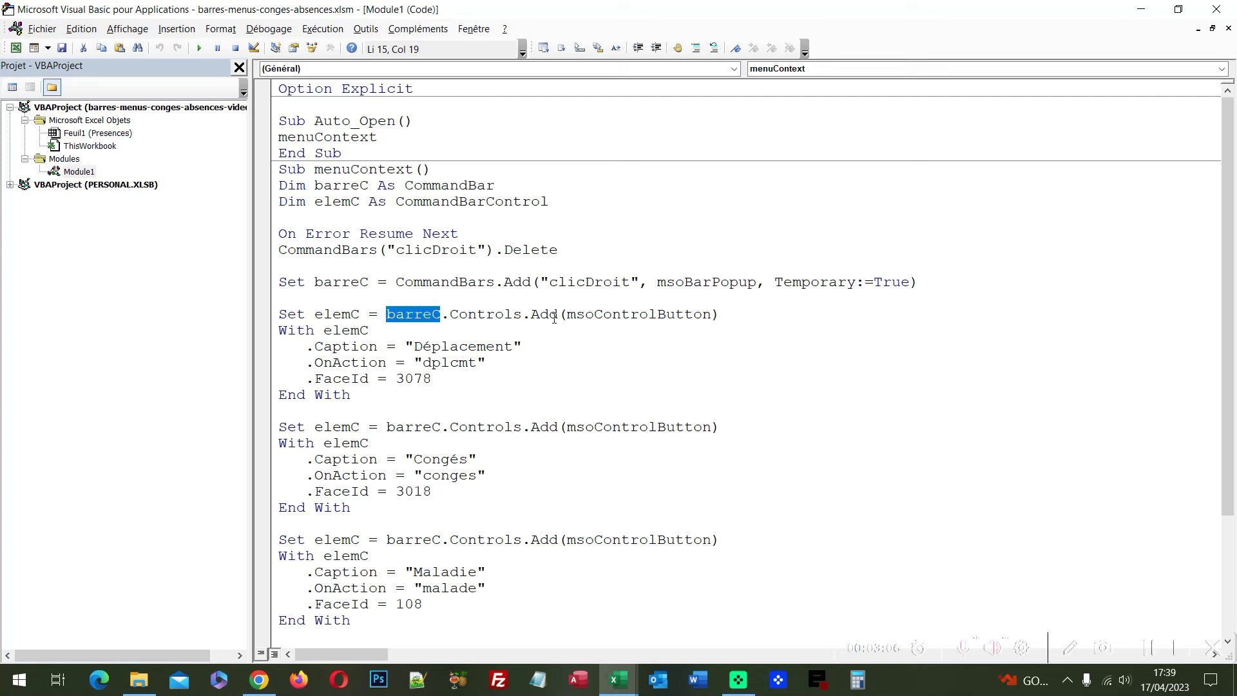
{"action": "left_click", "coordinate": [553, 316]}
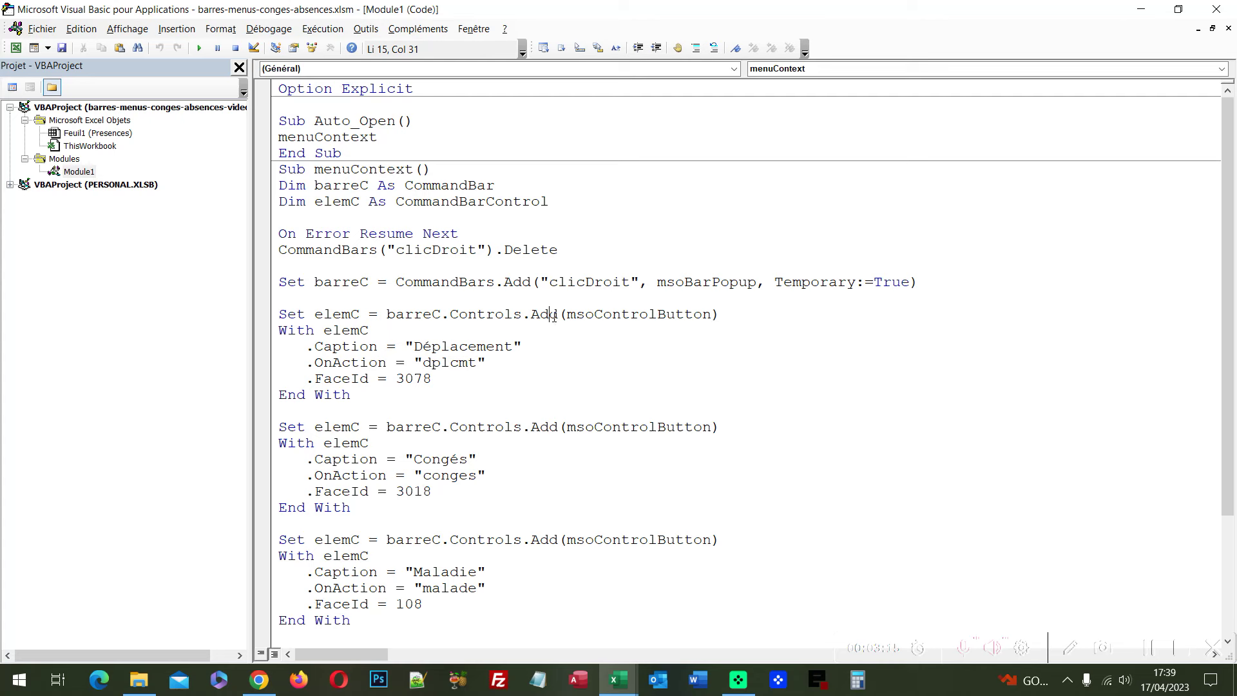
{"action": "double_click", "coordinate": [348, 362]}
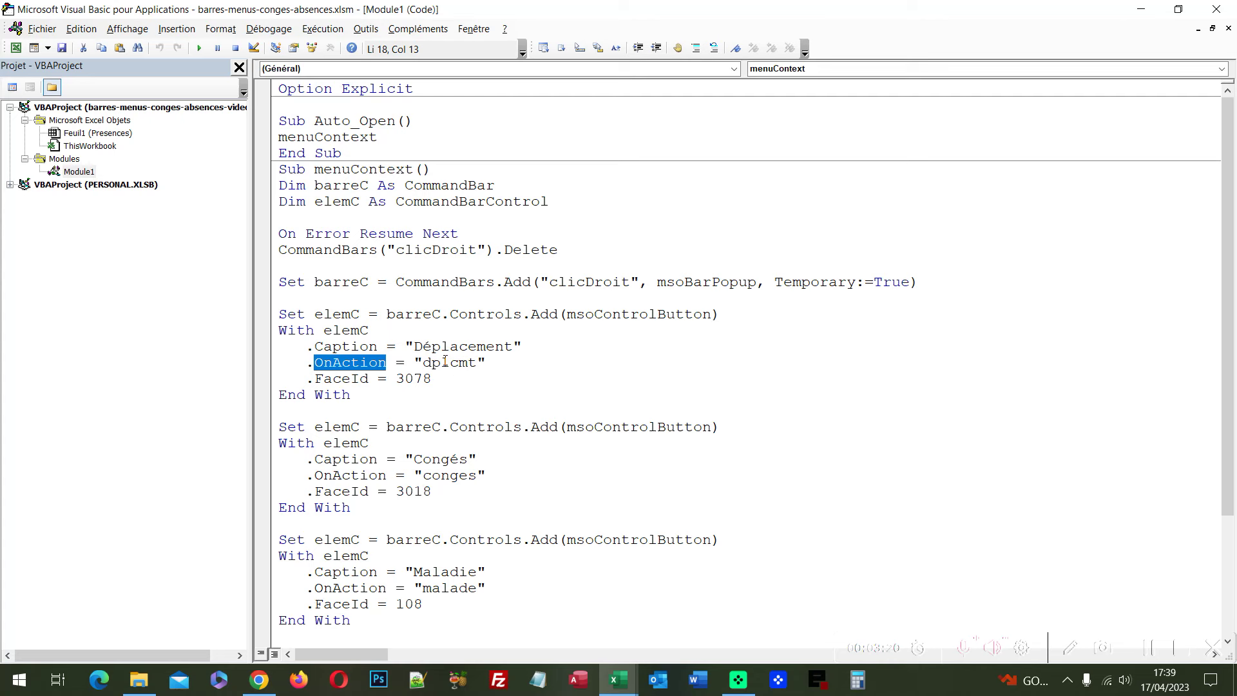
{"action": "double_click", "coordinate": [445, 361]}
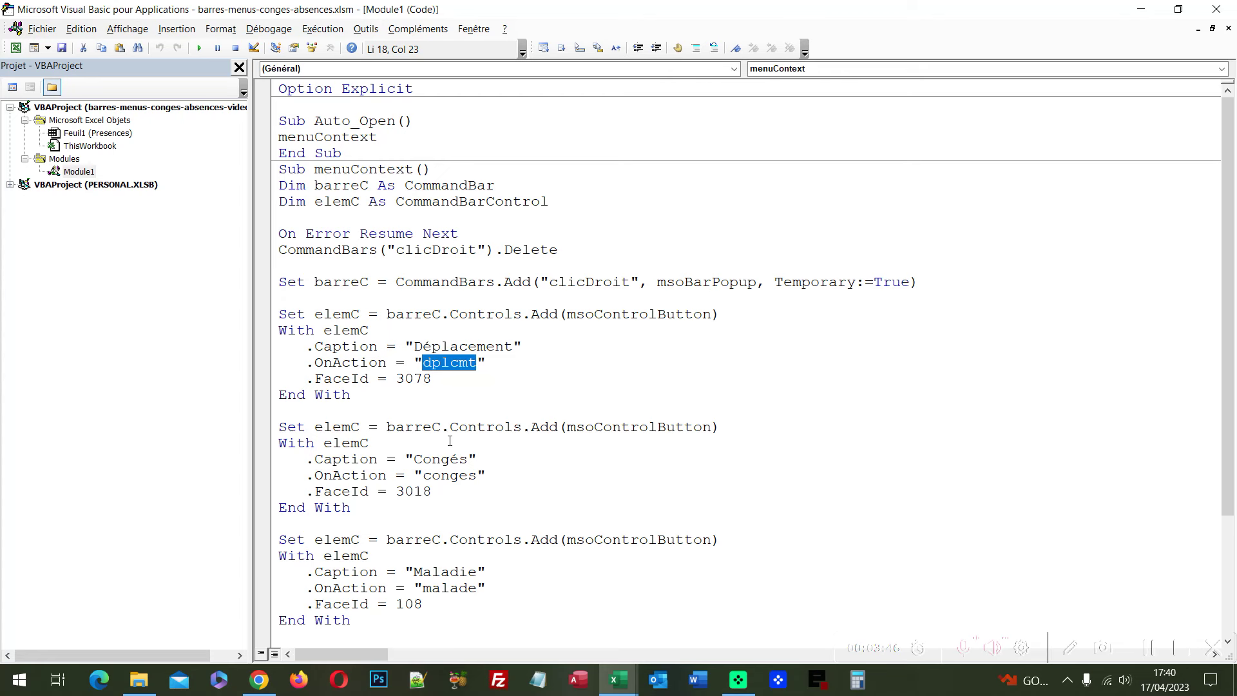
- Open the code module of sheet Feuil1 (Presences)
{"action": "left_click", "coordinate": [113, 134]}
{"action": "double_click", "coordinate": [113, 134]}
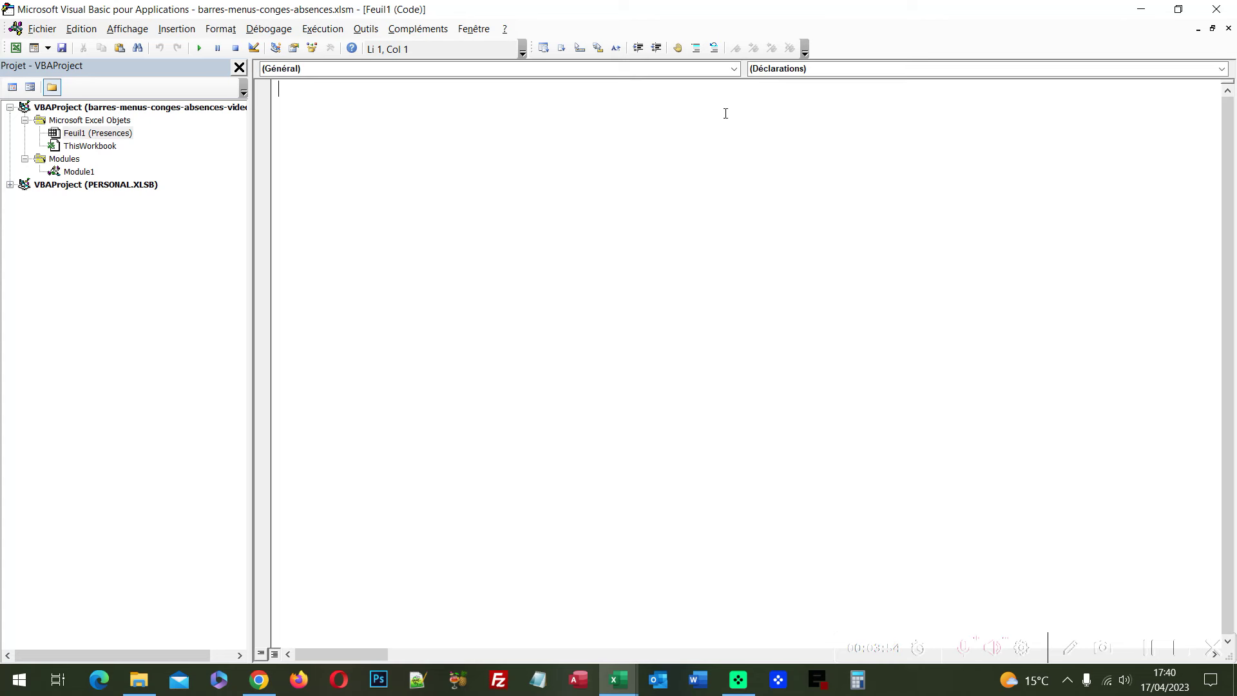
{"action": "left_click", "coordinate": [733, 68]}
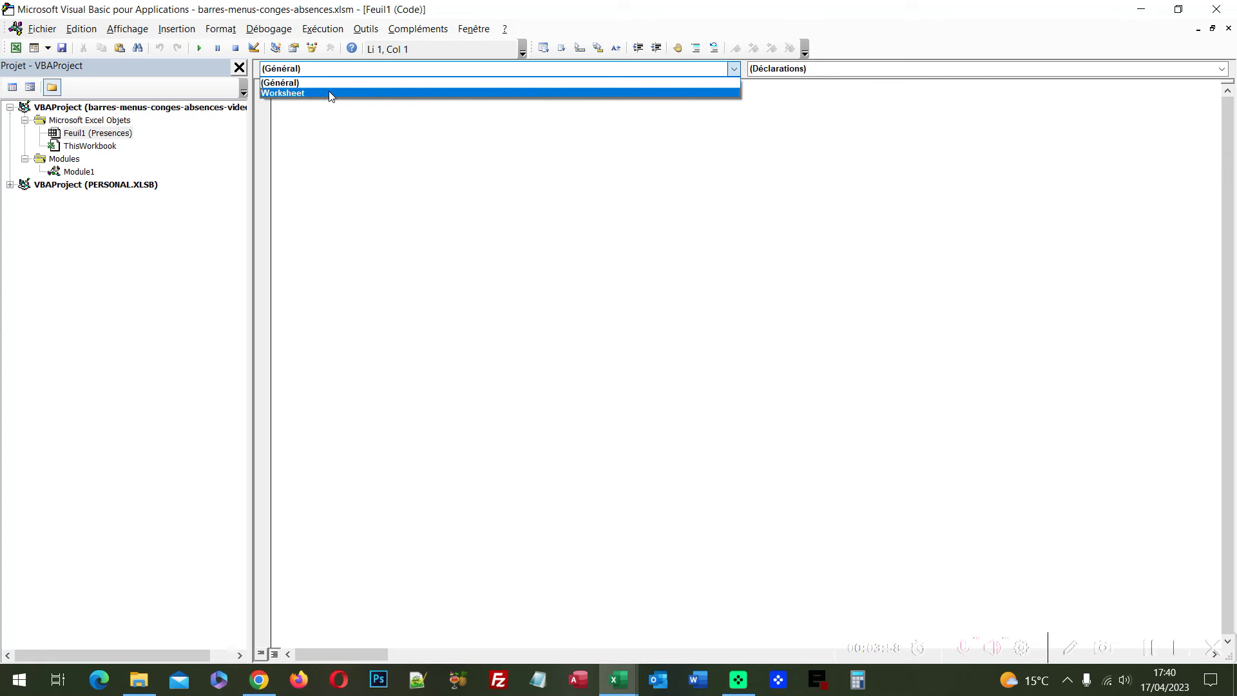
- Generate a Worksheet_BeforeRightClick event procedure from the Object and Procedure boxes
{"action": "left_click", "coordinate": [330, 94]}
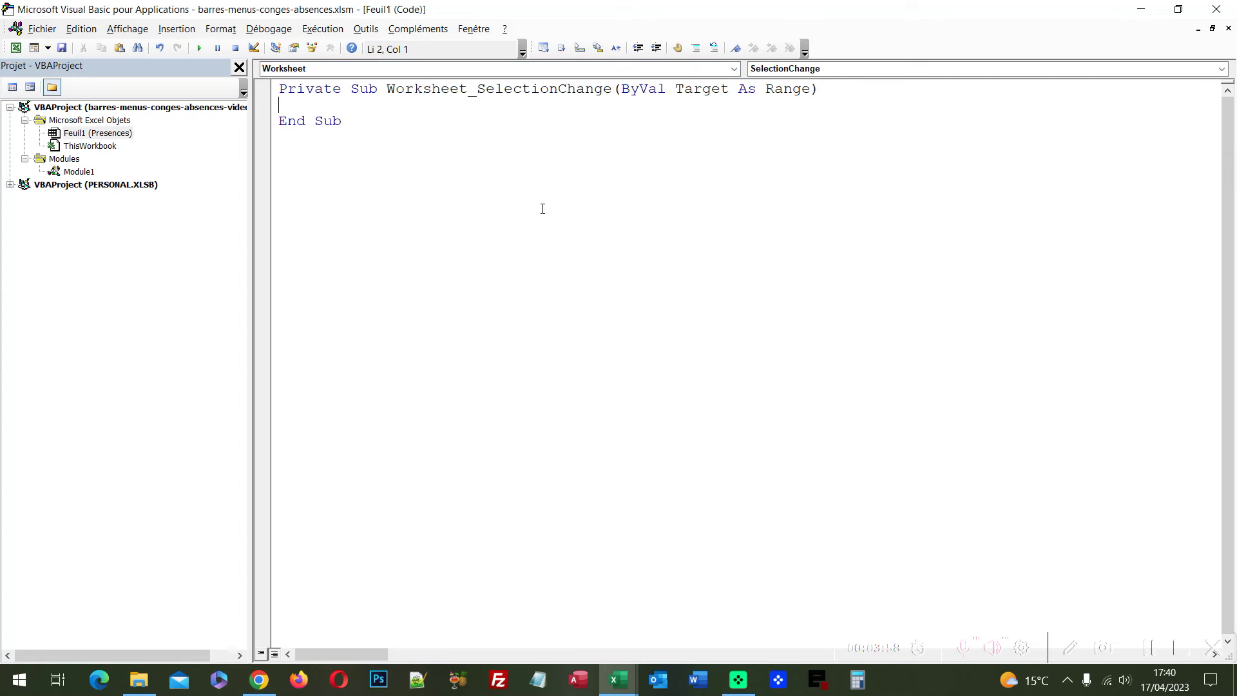
{"action": "left_click", "coordinate": [1223, 69]}
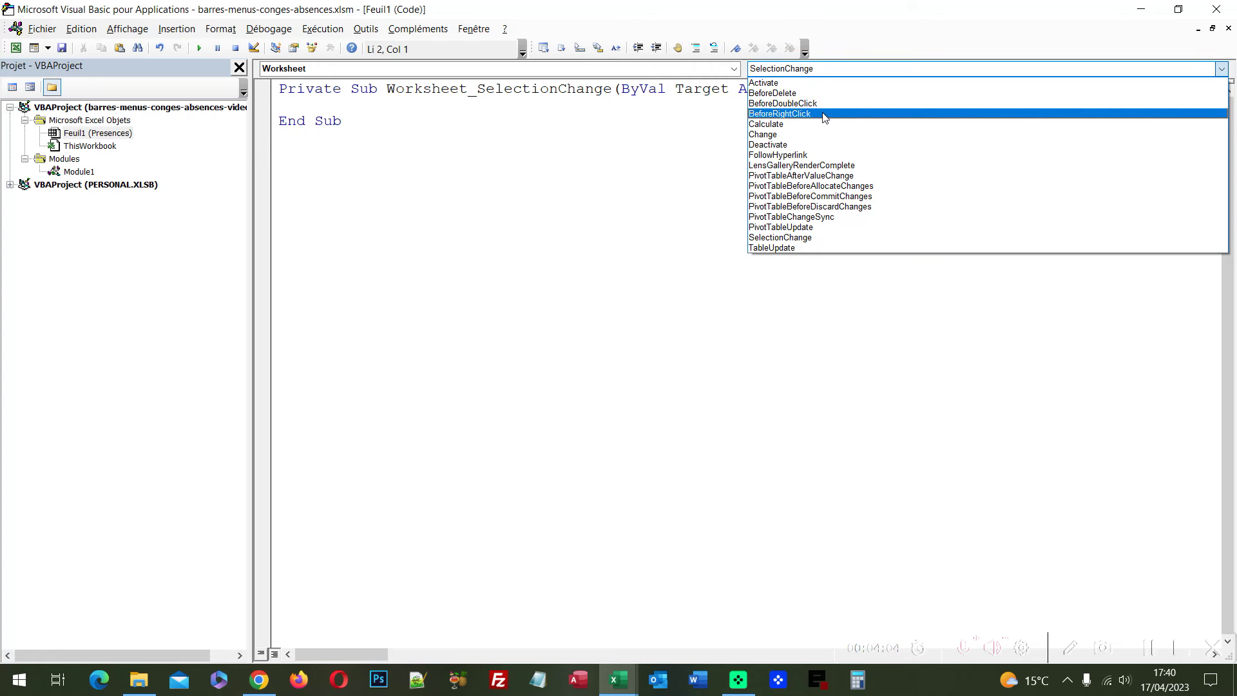
{"action": "left_click", "coordinate": [823, 116]}
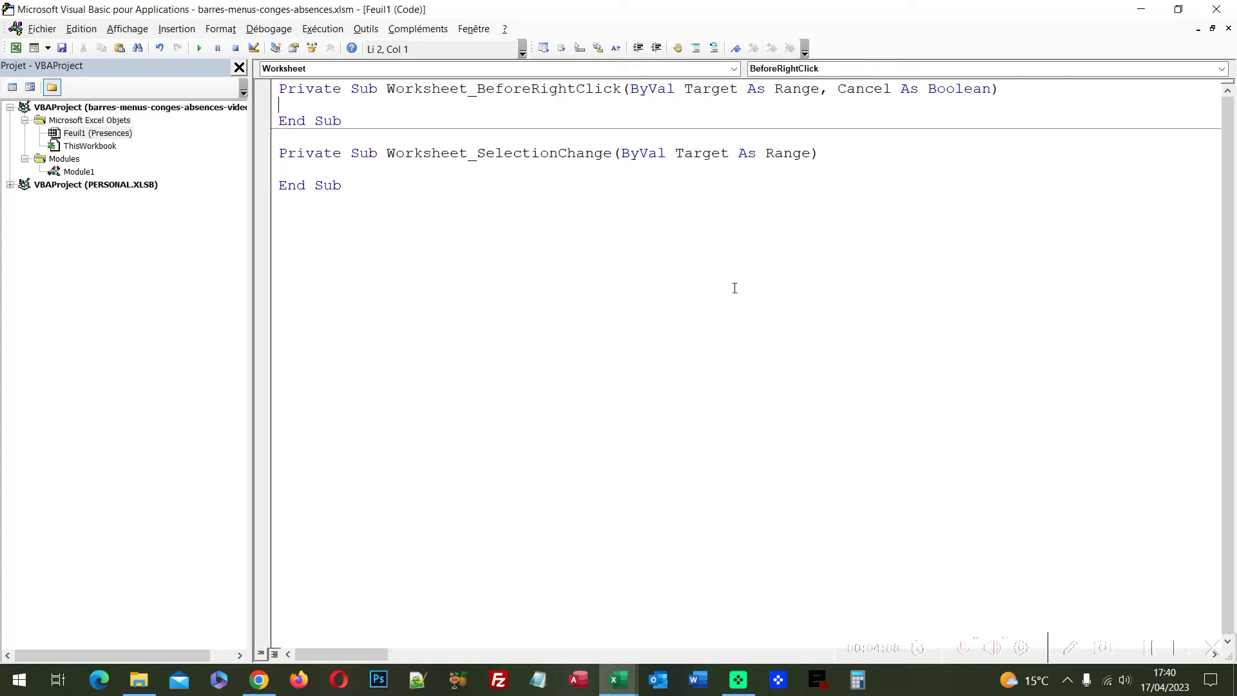
{"action": "double_click", "coordinate": [515, 89]}
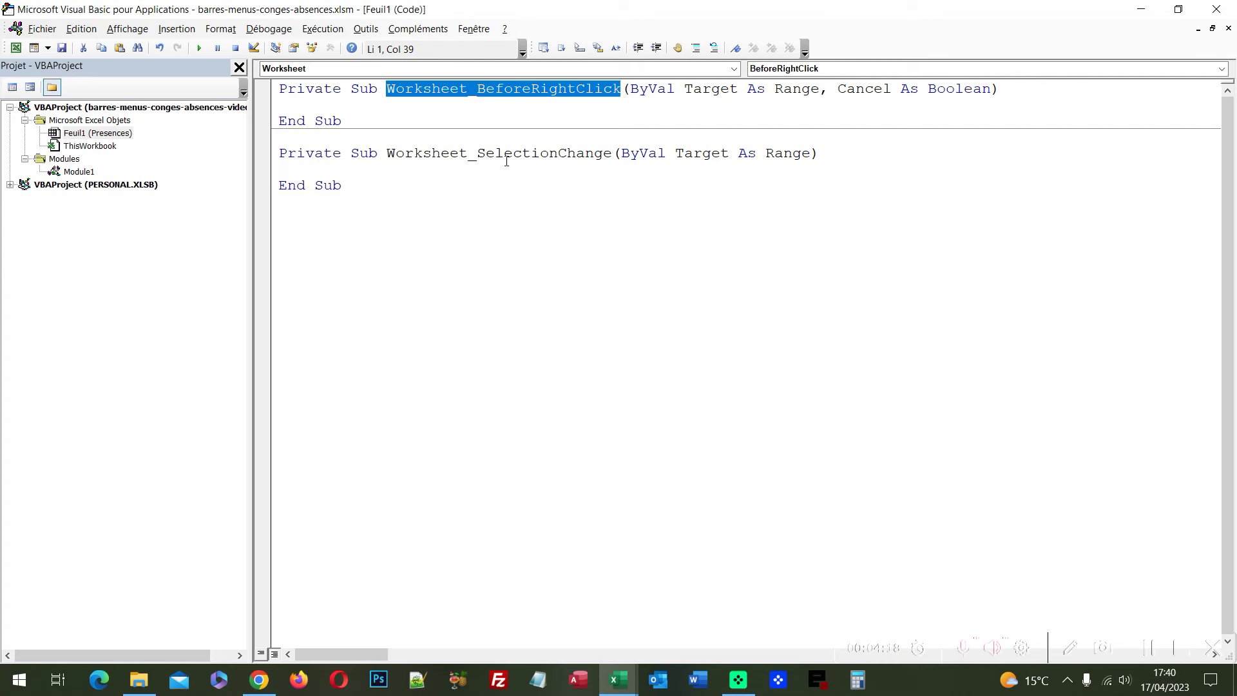
- Delete the auto-generated Worksheet_SelectionChange stub and its leftover blank lines
{"action": "left_click", "coordinate": [400, 191]}
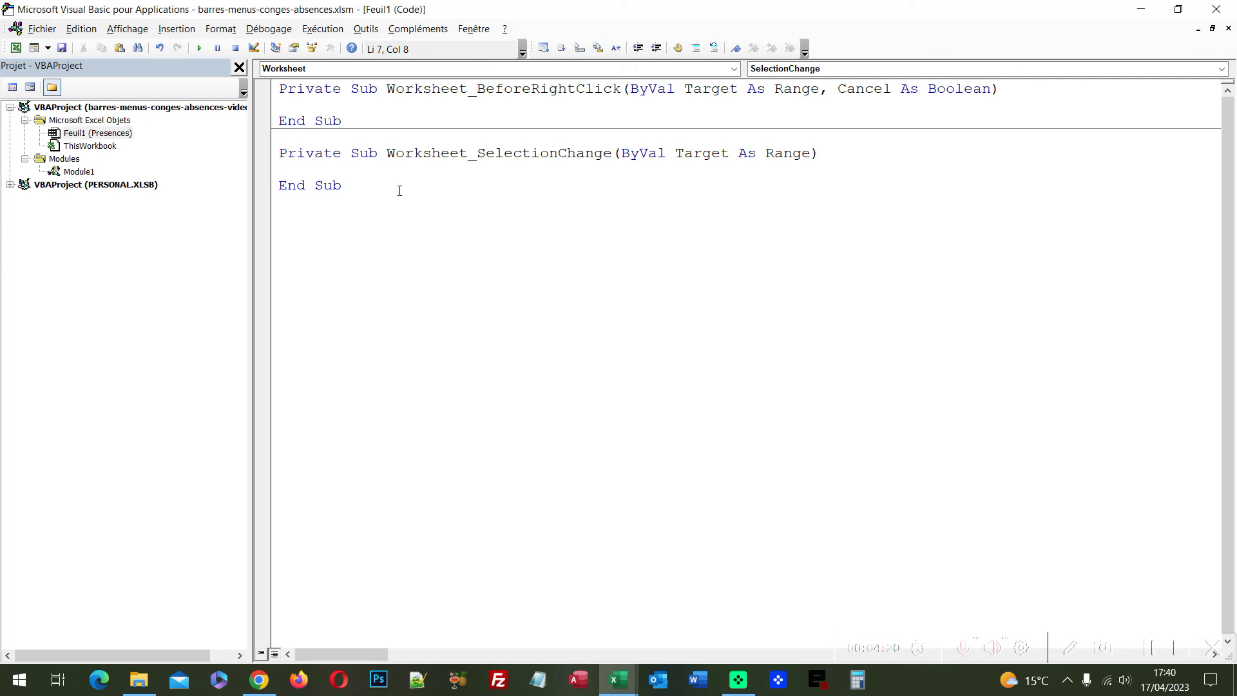
{"action": "key", "text": "shift+Home"}
{"action": "key", "text": "shift+Up"}
{"action": "key", "text": "shift+Up"}
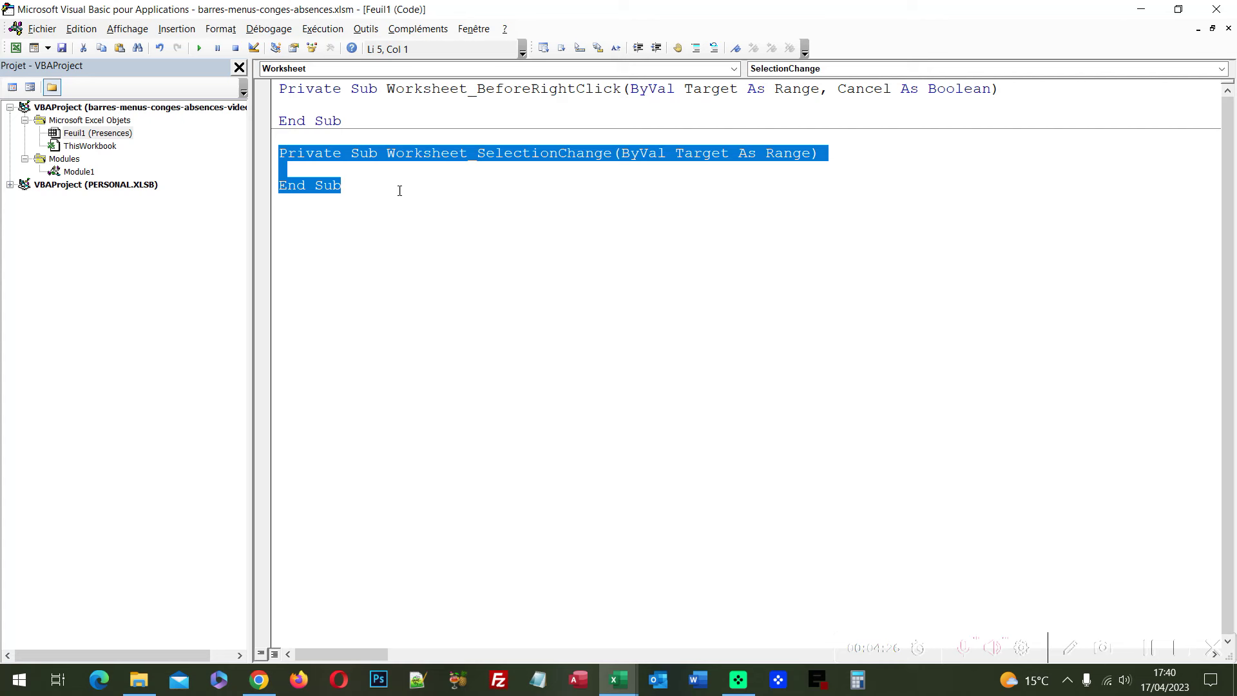
{"action": "key", "text": "Delete"}
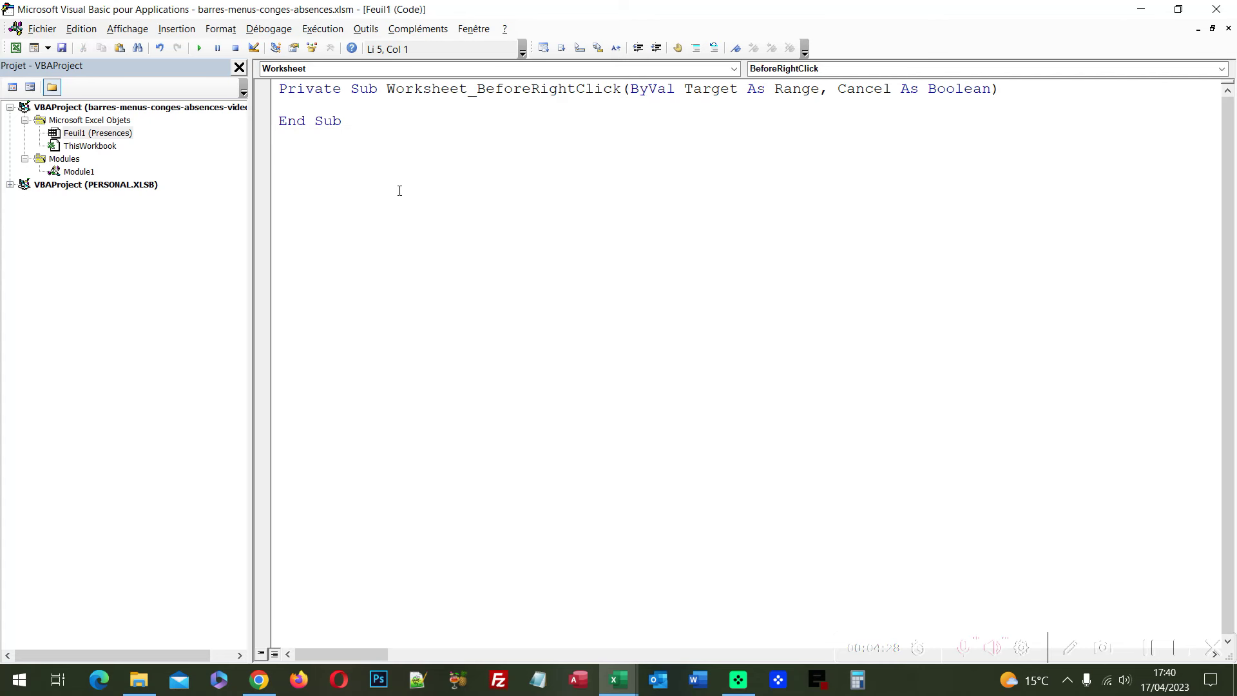
{"action": "key", "text": "BackSpace"}
{"action": "key", "text": "BackSpace"}
{"action": "left_click", "coordinate": [279, 104]}
- Declare croisement As Range and set it to Application.Intersect(Range("planning"), Target)
{"action": "type", "text": "Dim croisement "}
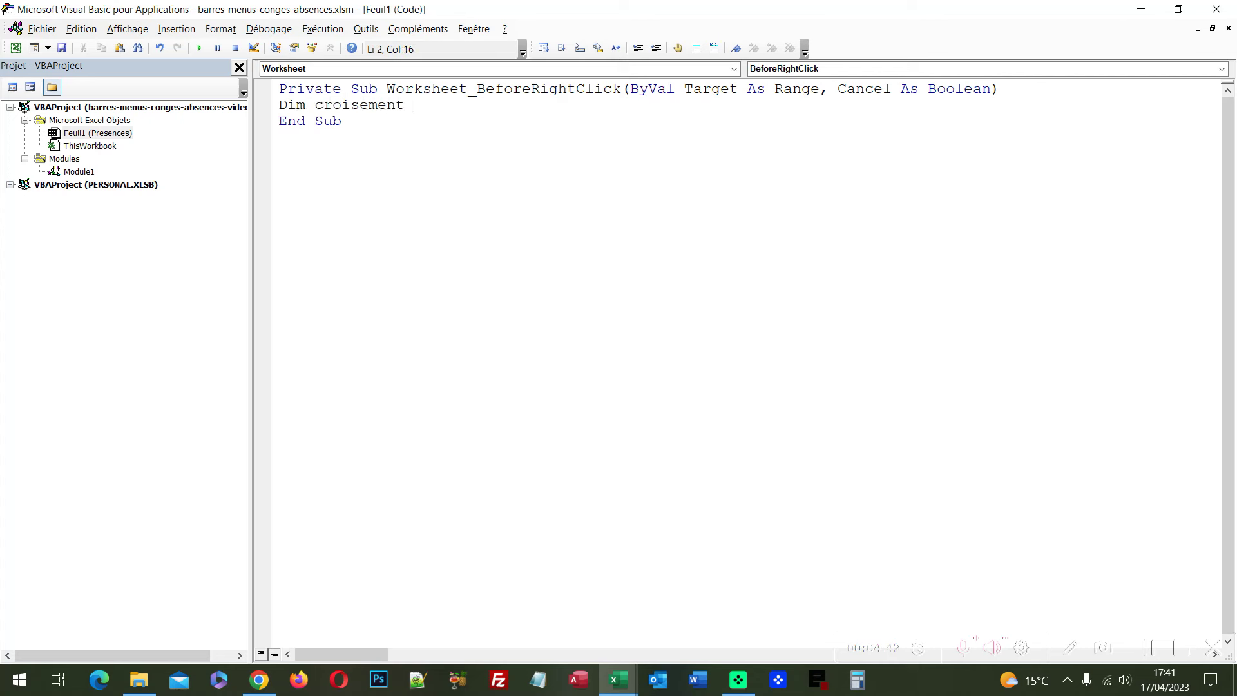
{"action": "type", "text": "as range"}
{"action": "key", "text": "Return"}
{"action": "key", "text": "Return"}
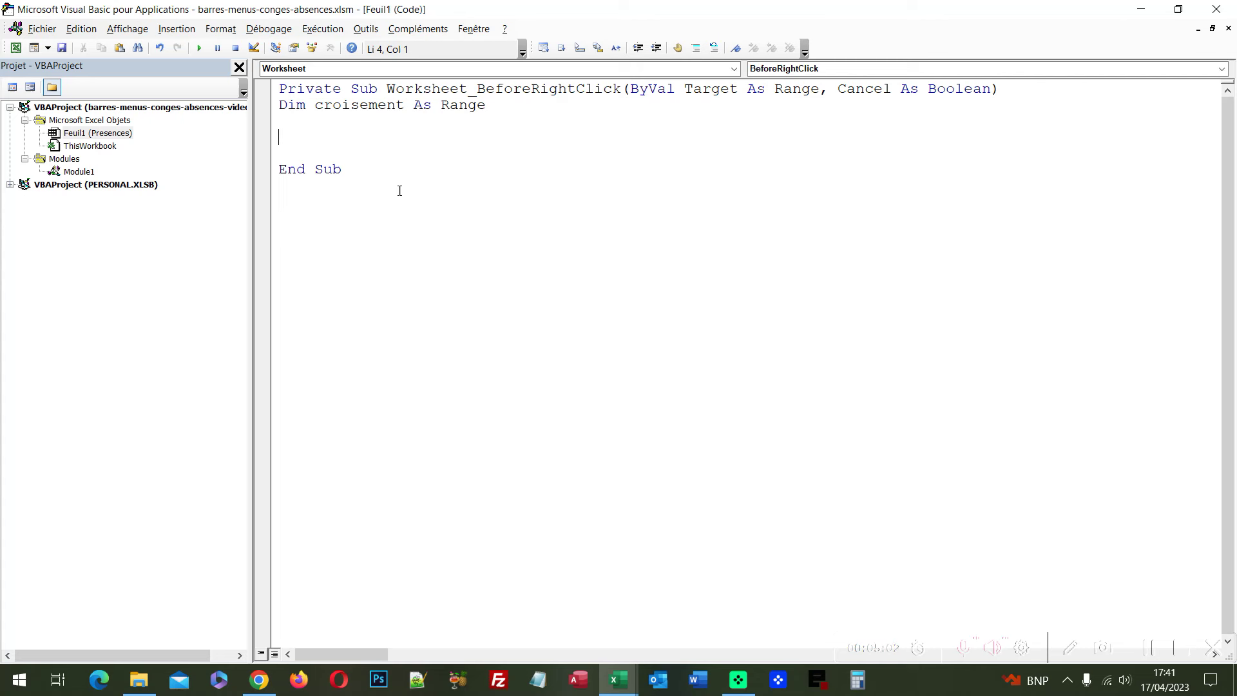
{"action": "type", "text": "Set "}
{"action": "type", "text": "croisement"}
{"action": "type", "text": "= "}
{"action": "type", "text": "Application.i"}
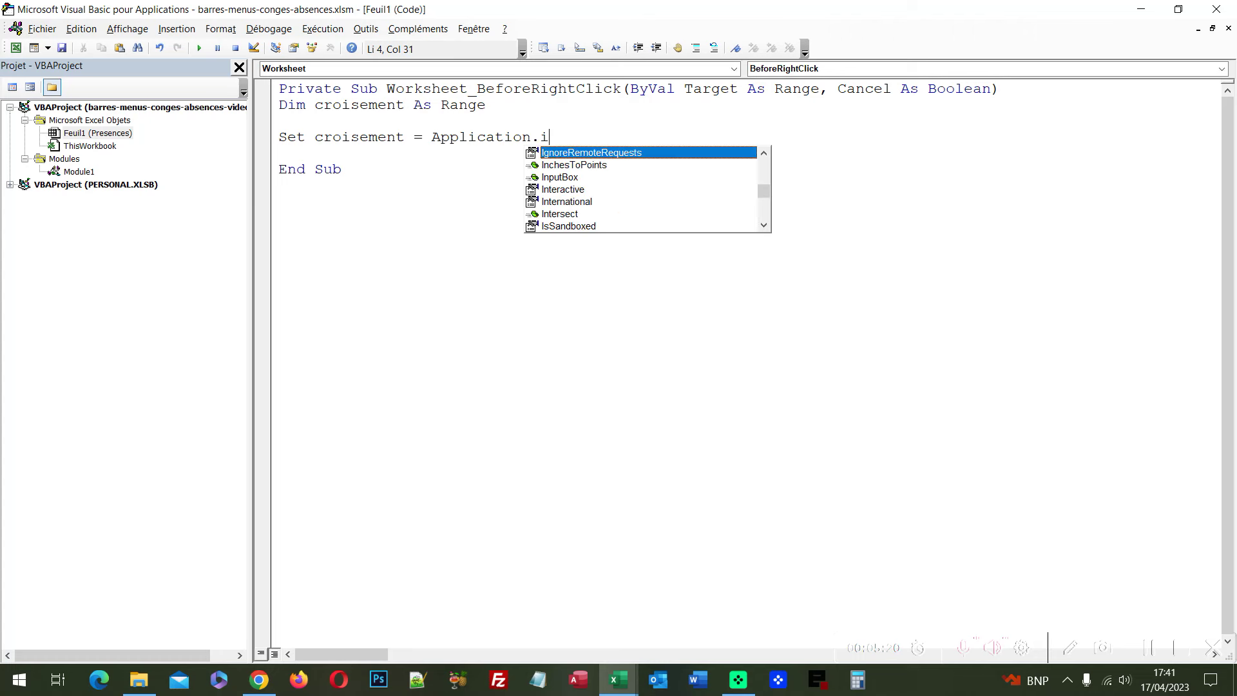
{"action": "type", "text": "nters"}
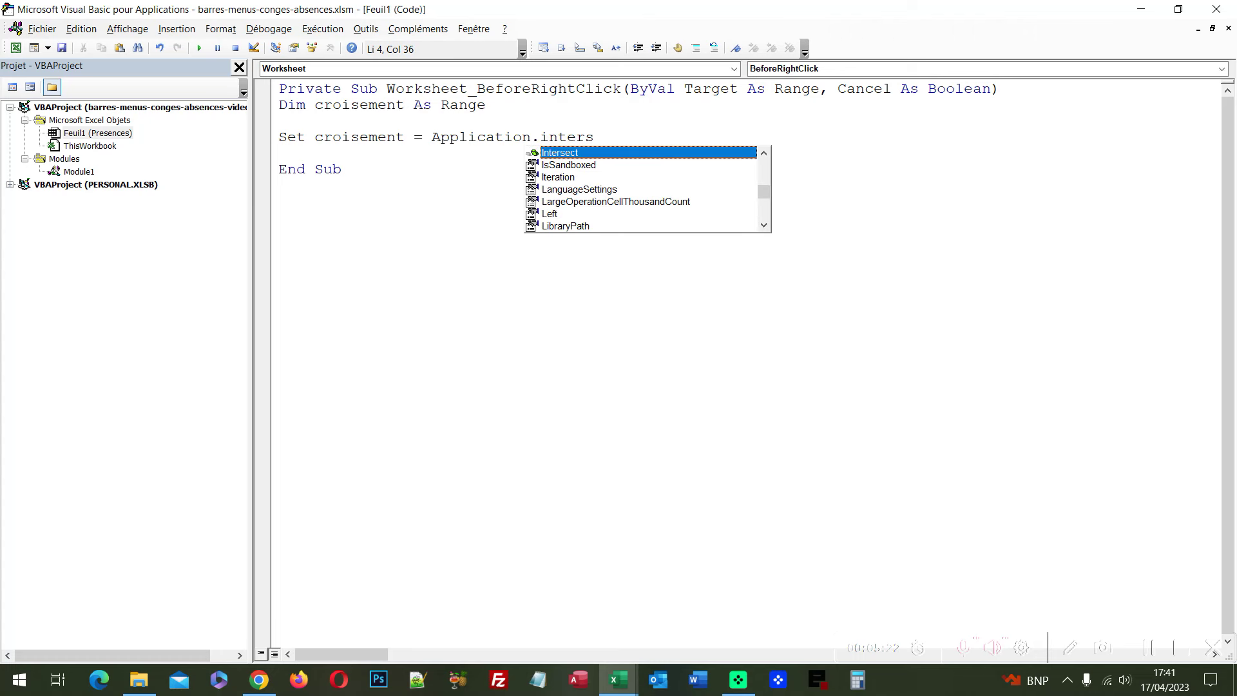
{"action": "key", "text": "Tab"}
{"action": "type", "text": "("}
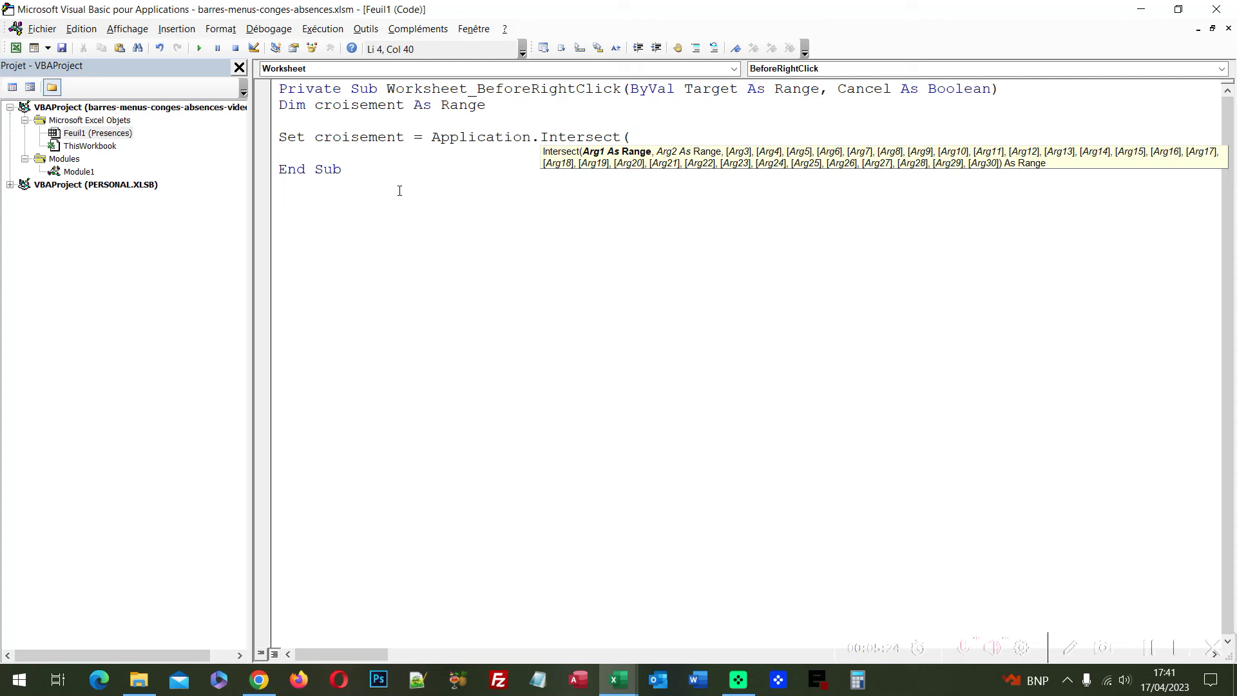
{"action": "type", "text": "Range(\""}
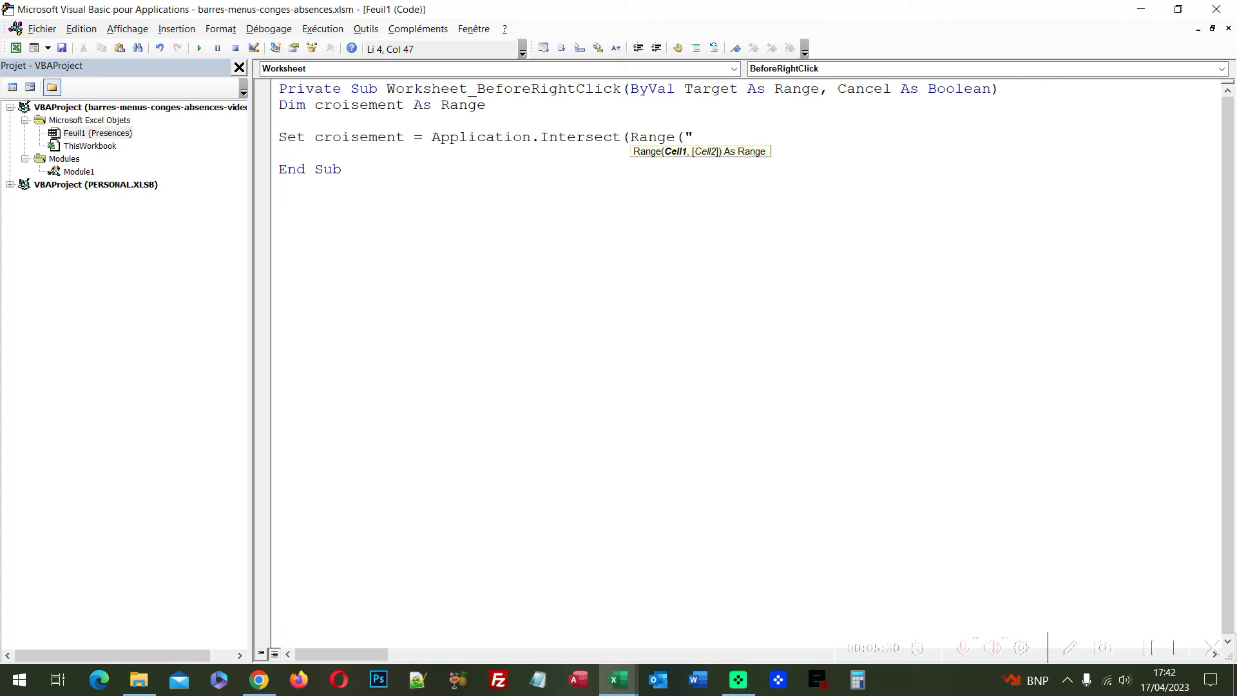
{"action": "type", "text": "pla"}
{"action": "type", "text": "nning\")"}
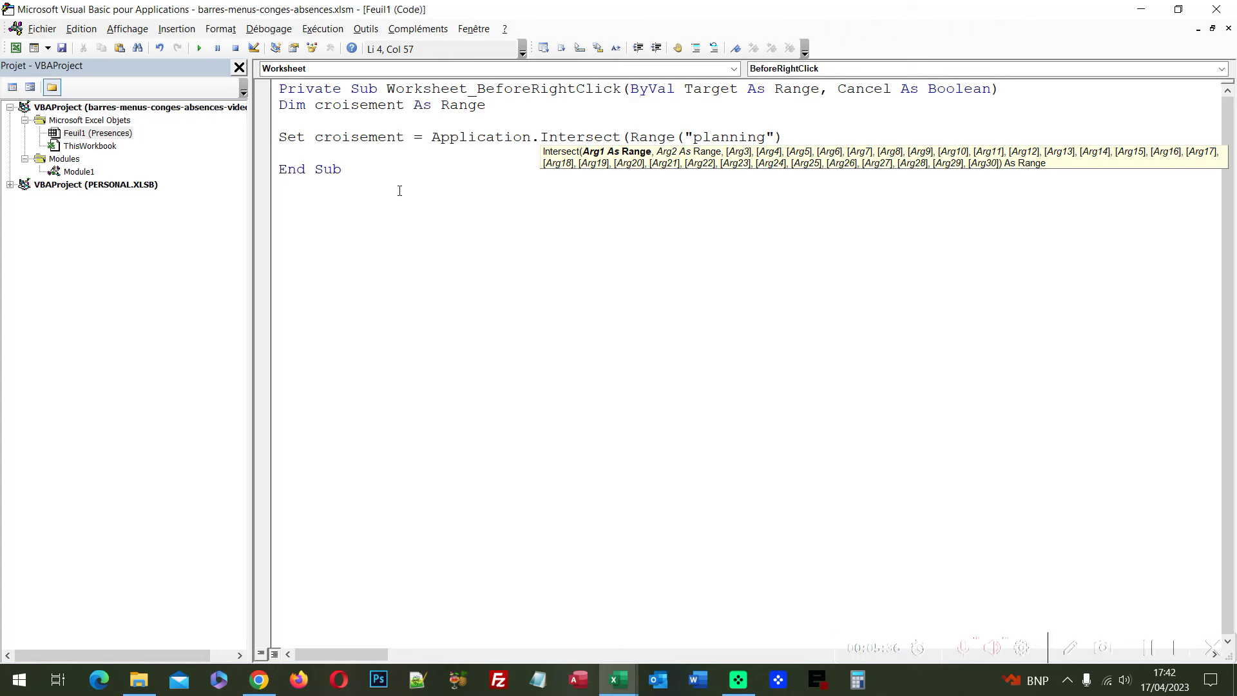
{"action": "type", "text": ","}
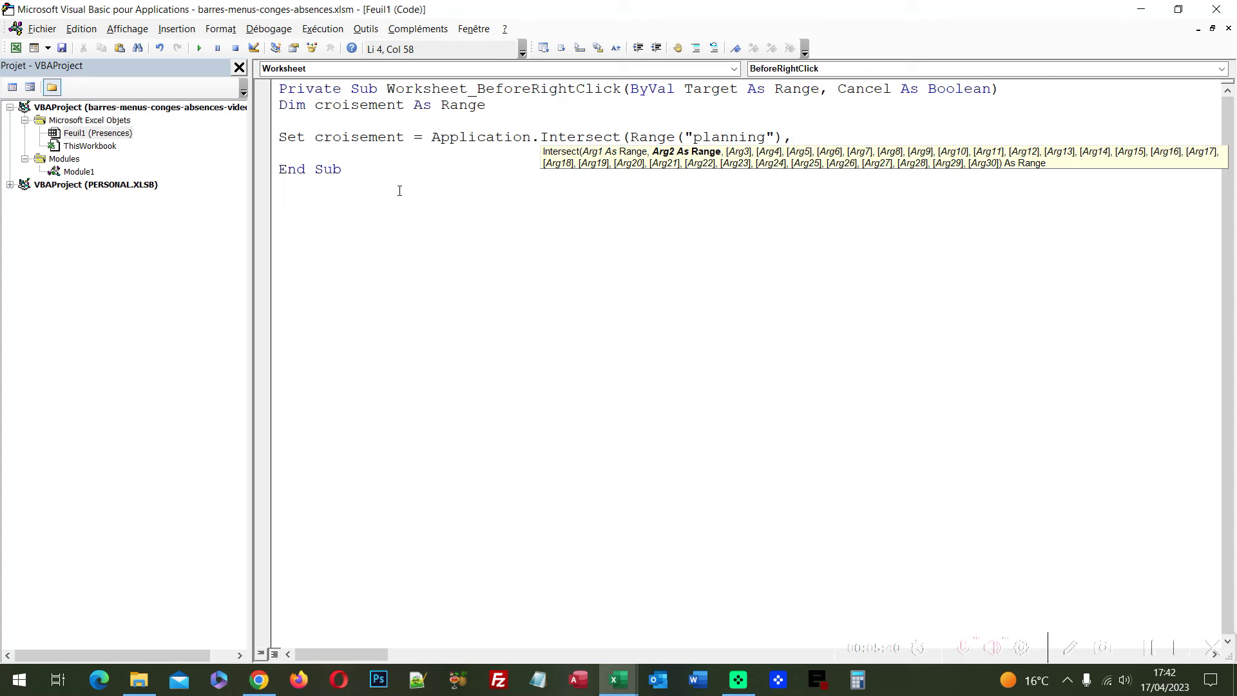
{"action": "type", "text": "target"}
{"action": "type", "text": ")"}
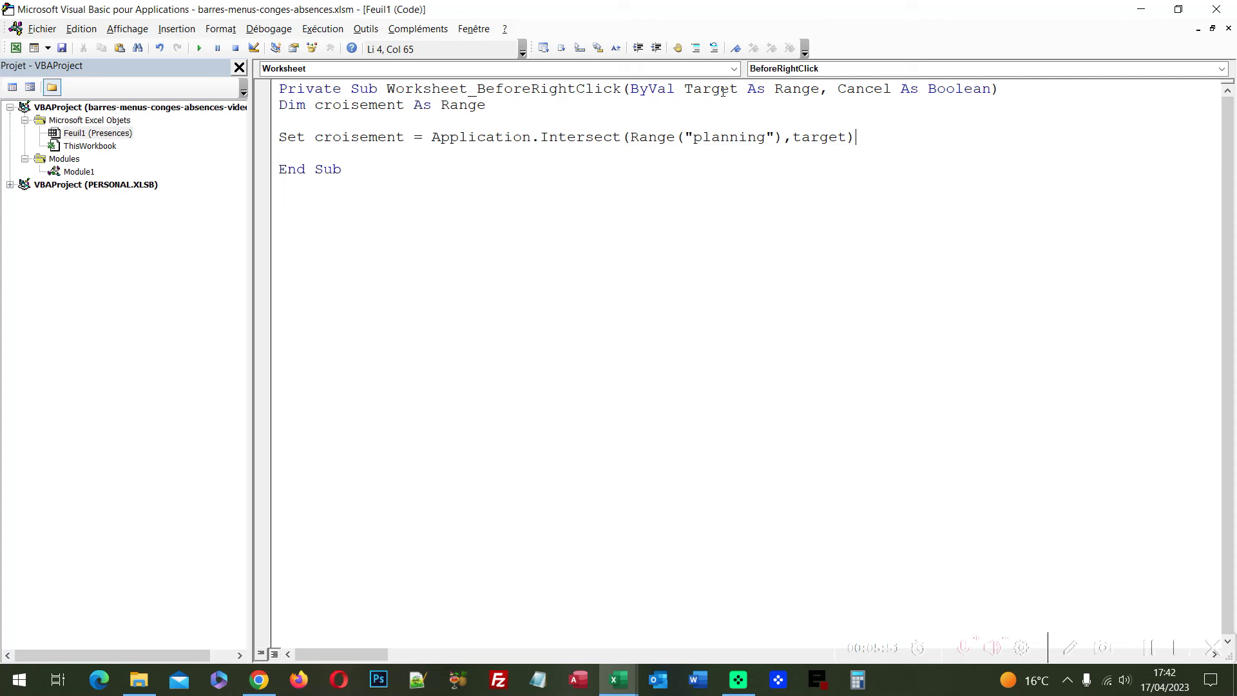
{"action": "key", "text": "Return"}
{"action": "key", "text": "Return"}
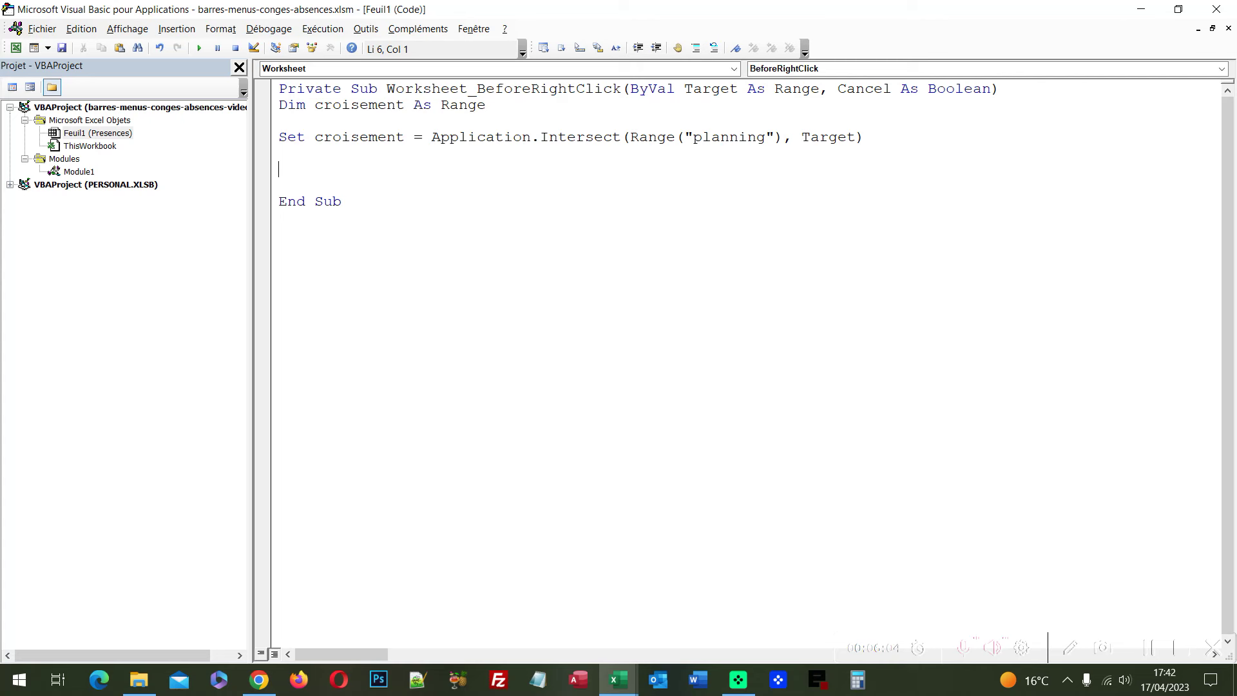
- Add an If Not croisement Is Nothing Then ... End If block
{"action": "type", "text": "if"}
{"action": "type", "text": "not "}
{"action": "type", "text": "croisement"}
{"action": "type", "text": "isnothing "}
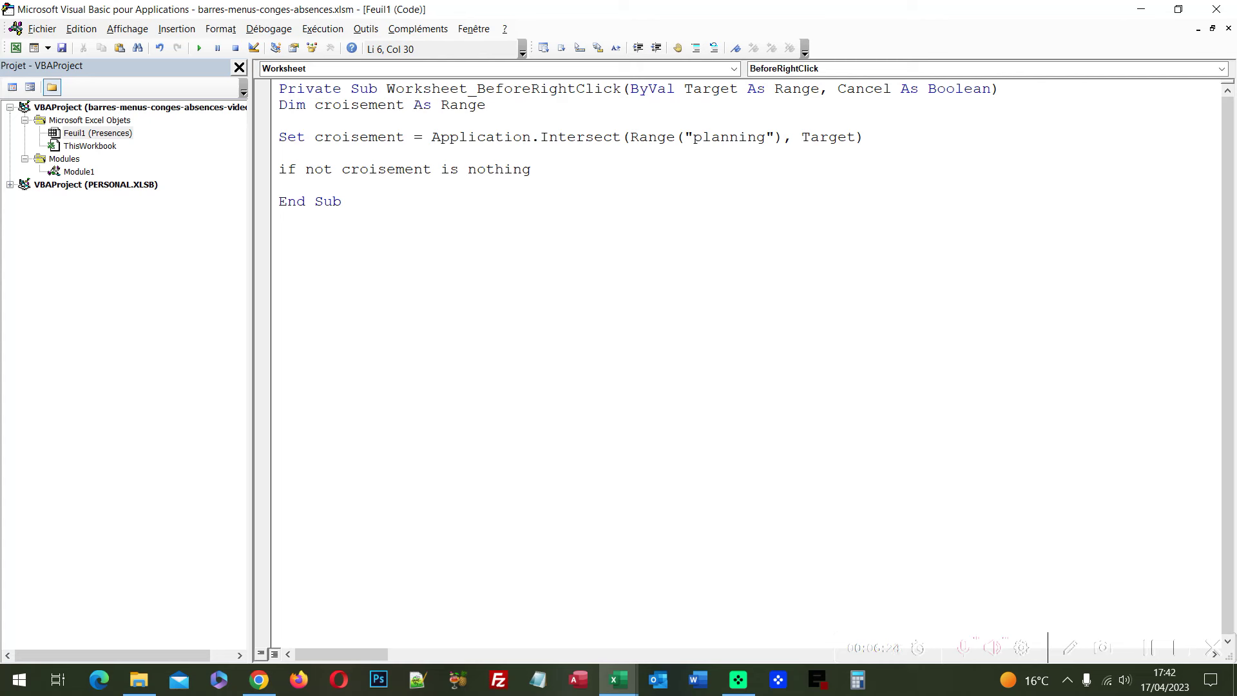
{"action": "type", "text": "tehn"}
{"action": "key", "text": "BackSpace"}
{"action": "key", "text": "BackSpace"}
{"action": "key", "text": "BackSpace"}
{"action": "type", "text": "hen"}
{"action": "key", "text": "Return"}
{"action": "key", "text": "Return"}
{"action": "type", "text": "end if"}
{"action": "key", "text": "Up"}
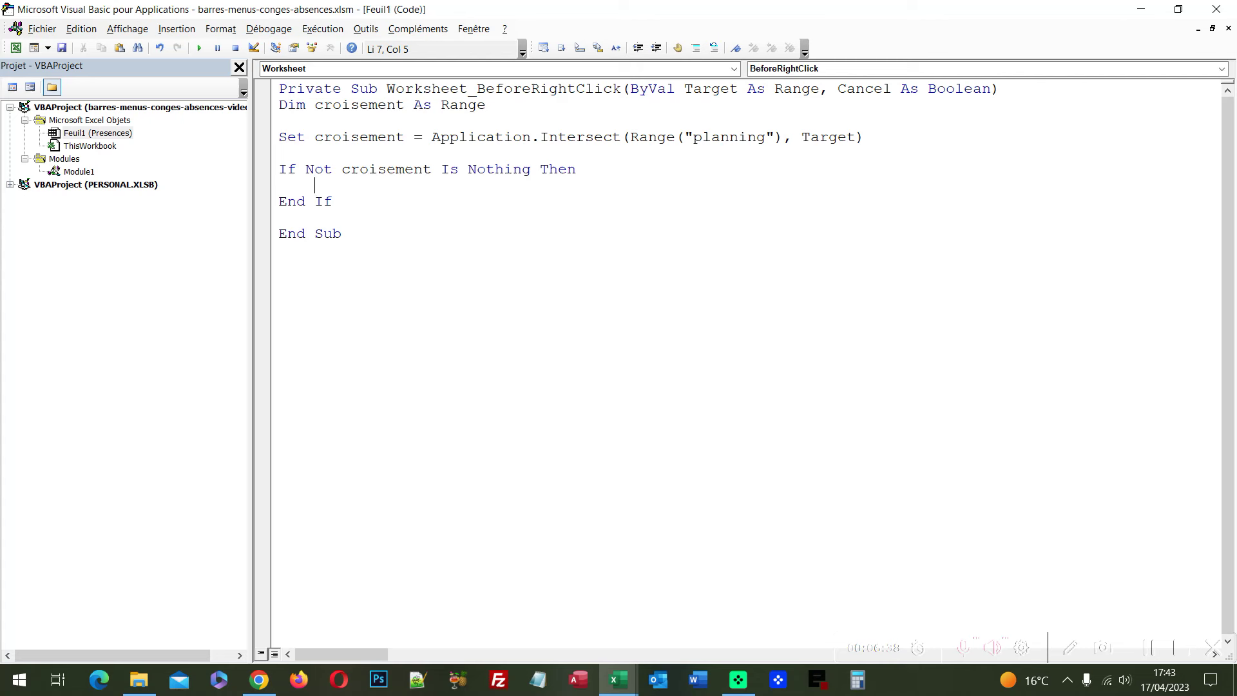
- Inside the If block, call CommandBars("clicDroit").ShowPopup and set Cancel = True
{"action": "type", "text": "Commandbars"}
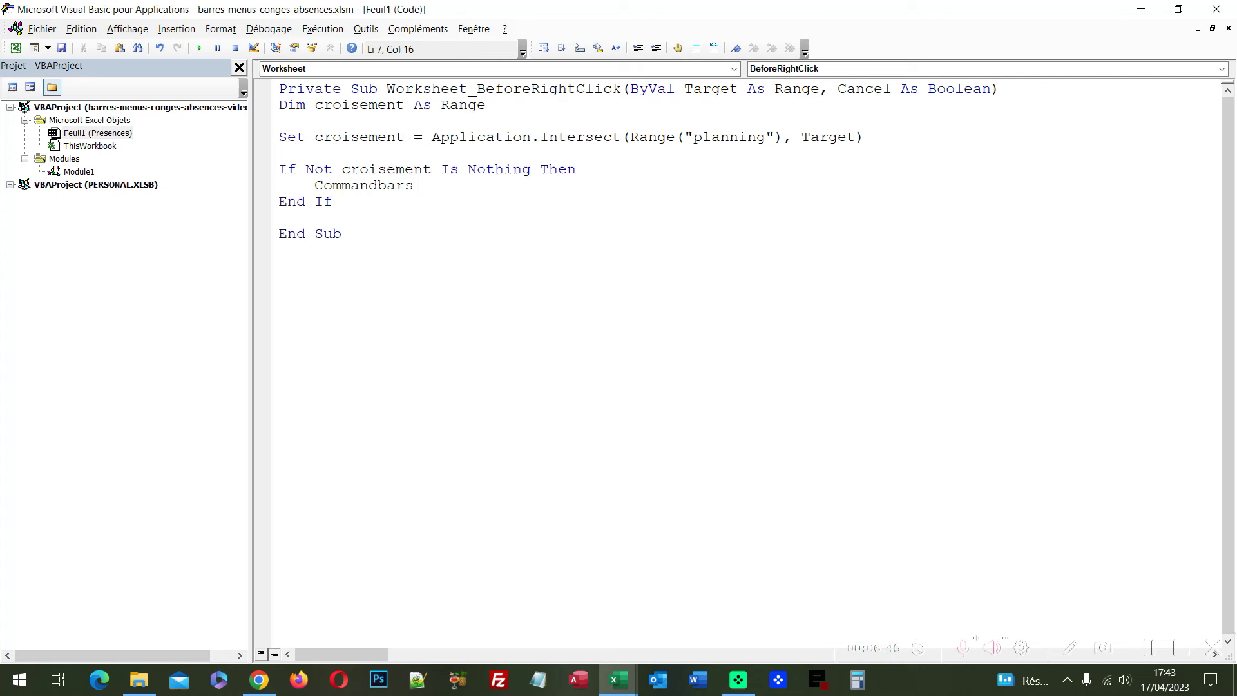
{"action": "type", "text": "(\""}
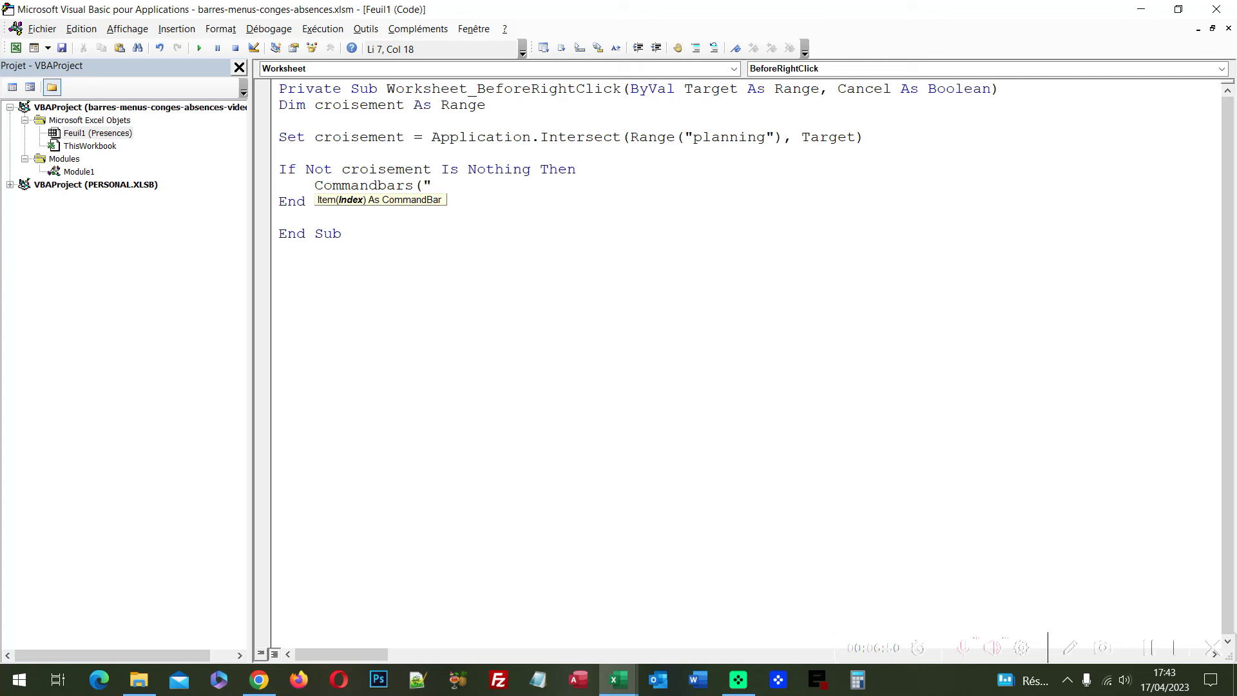
{"action": "type", "text": "clicDroit"}
{"action": "type", "text": "\""}
{"action": "type", "text": ")"}
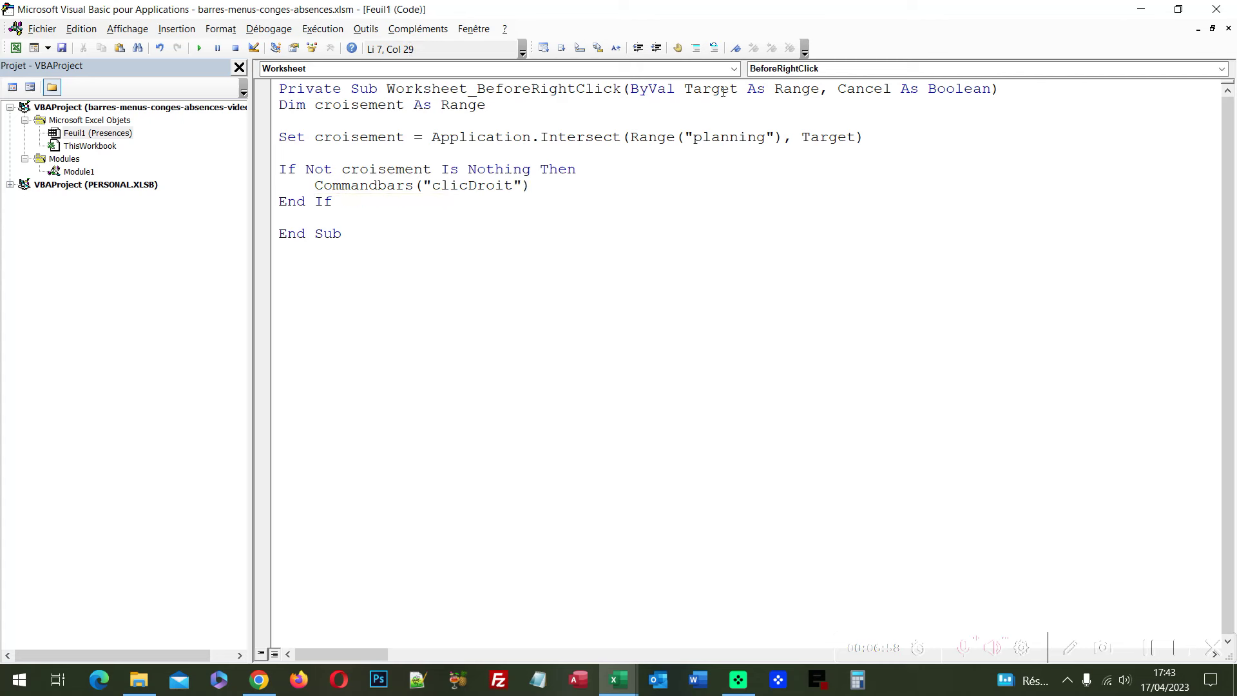
{"action": "type", "text": ".sho"}
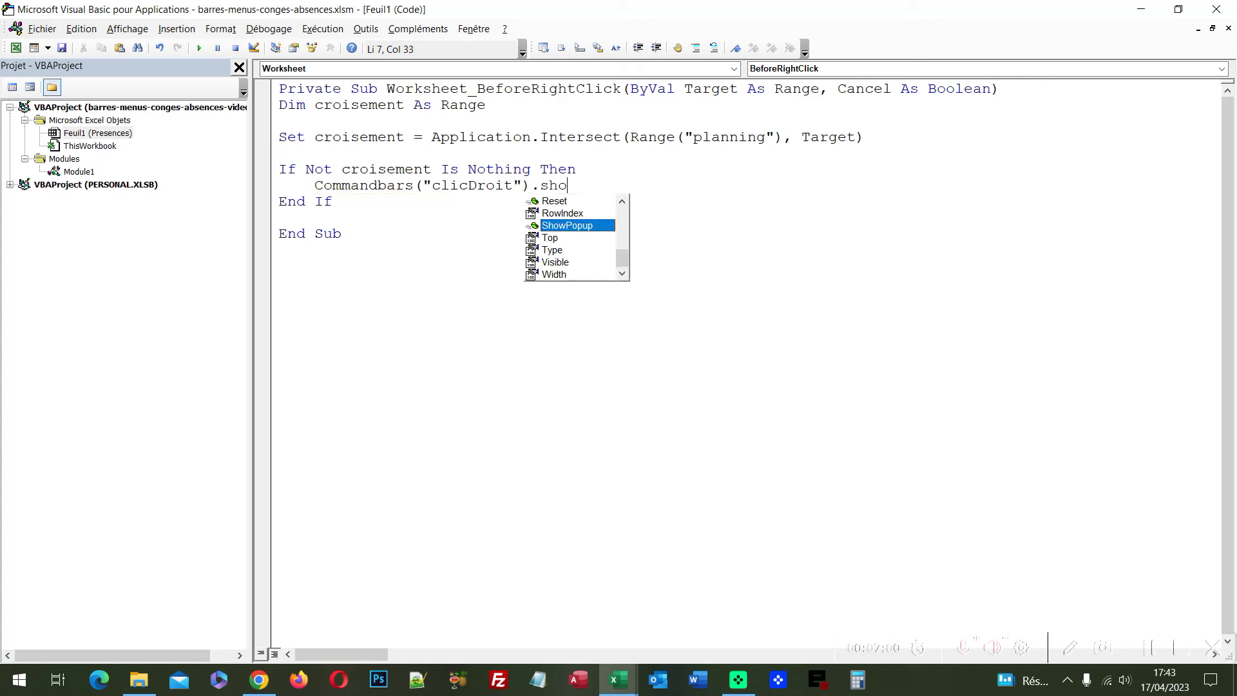
{"action": "key", "text": "Tab"}
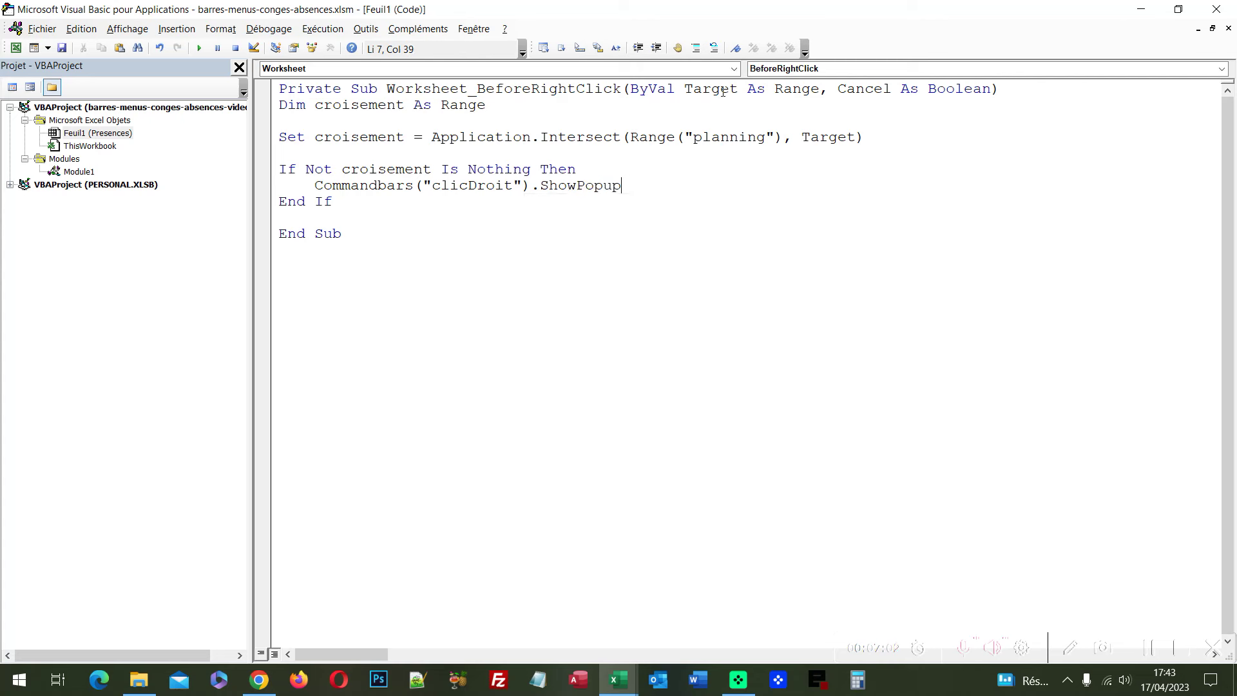
{"action": "key", "text": "Return"}
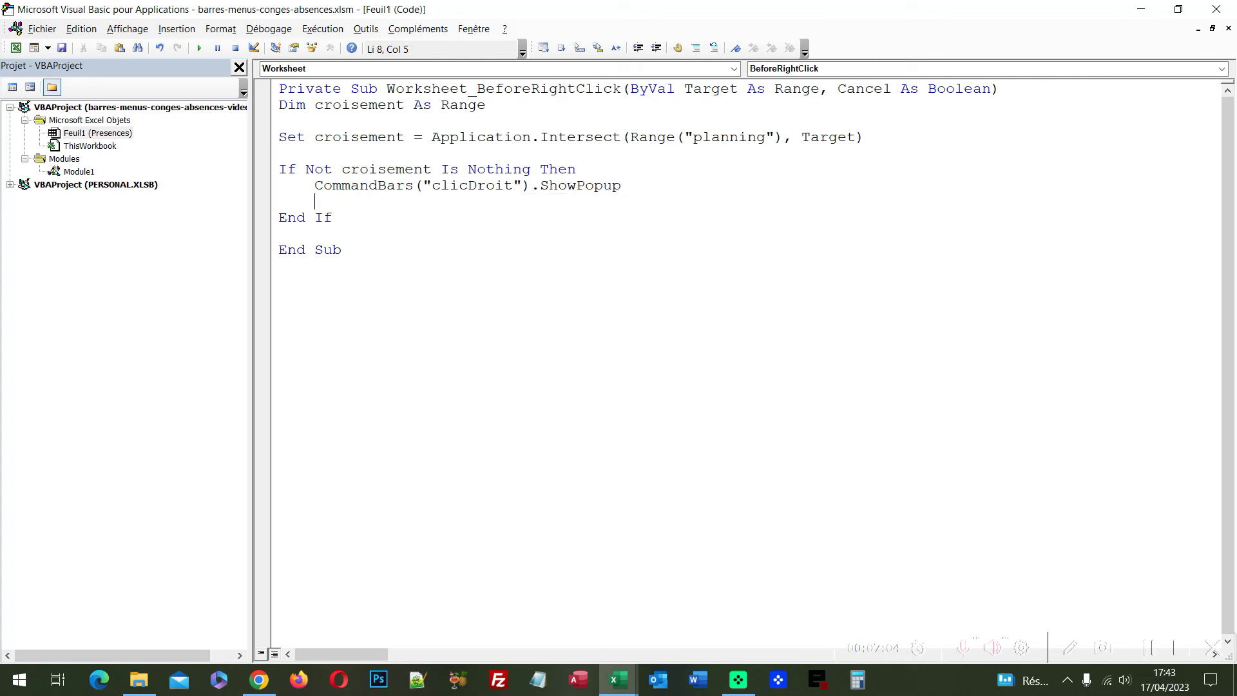
{"action": "type", "text": "cancel"}
{"action": "type", "text": "=true"}
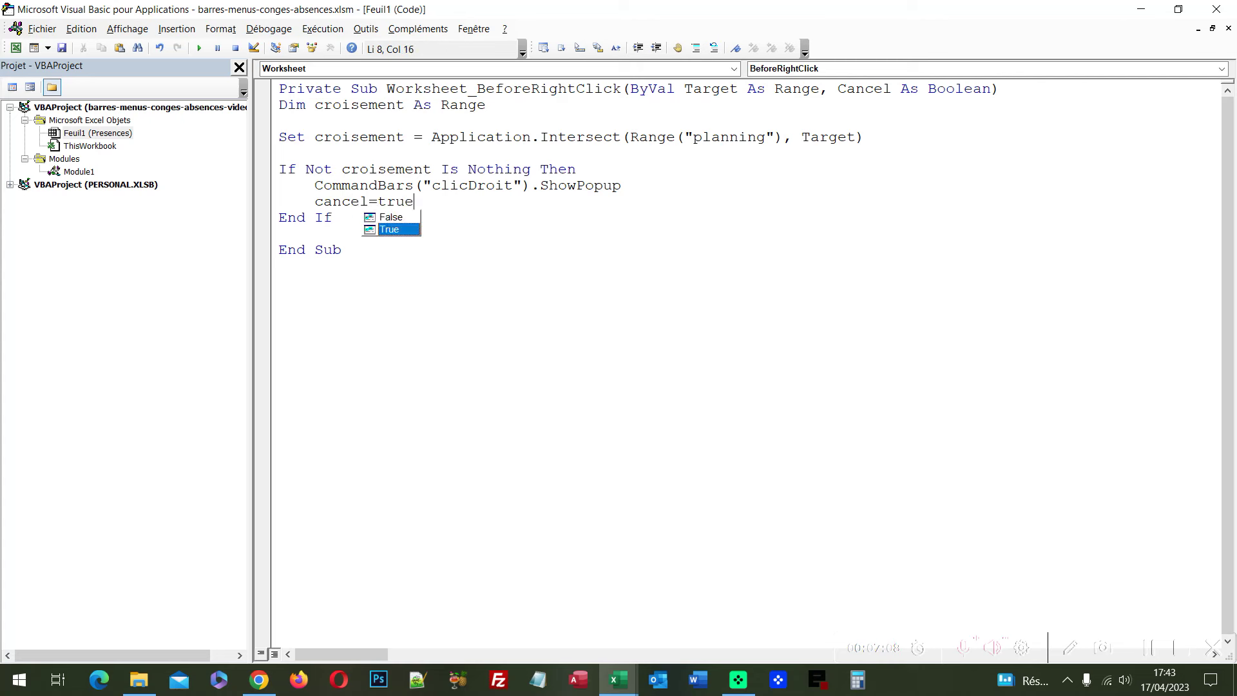
{"action": "key", "text": "Up"}
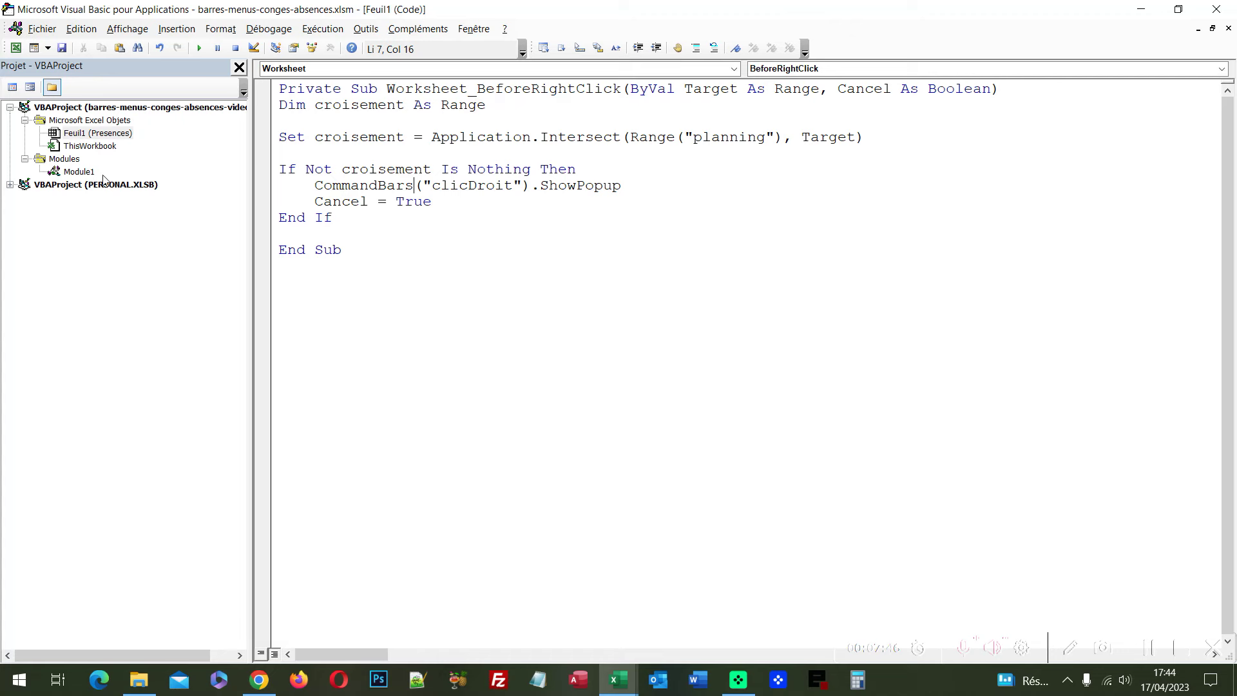
{"action": "double_click", "coordinate": [82, 172]}
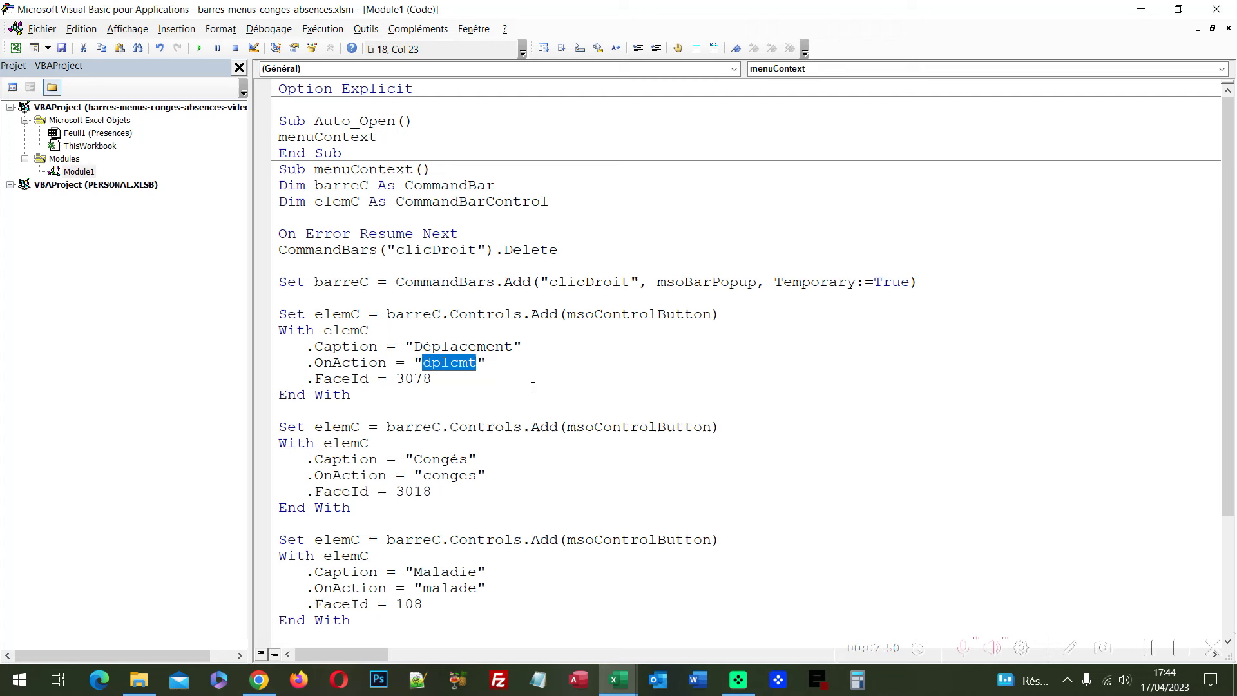
- Add a new empty Sub dplcmt() after the last End Sub in Module1
{"action": "scroll", "coordinate": [534, 406], "scroll_direction": "down", "scroll_amount": 2}
{"action": "scroll", "coordinate": [535, 422], "scroll_direction": "down", "scroll_amount": 2}
{"action": "left_click", "coordinate": [390, 616]}
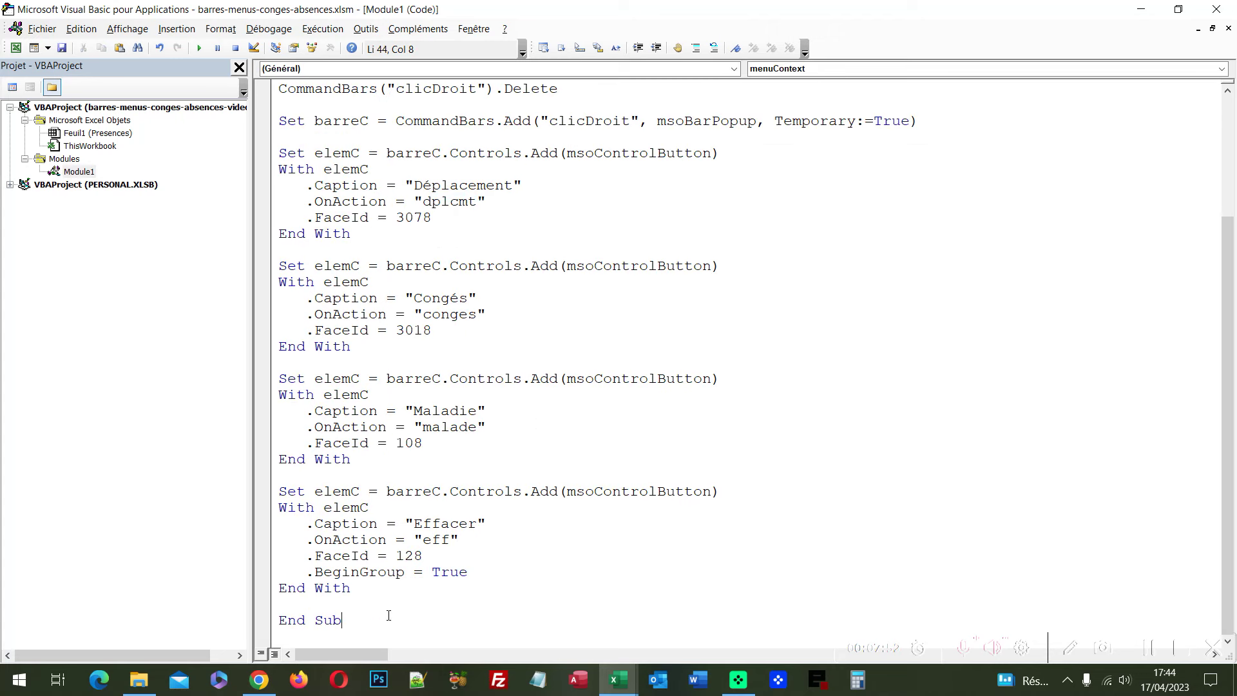
{"action": "key", "text": "Return"}
{"action": "key", "text": "Return"}
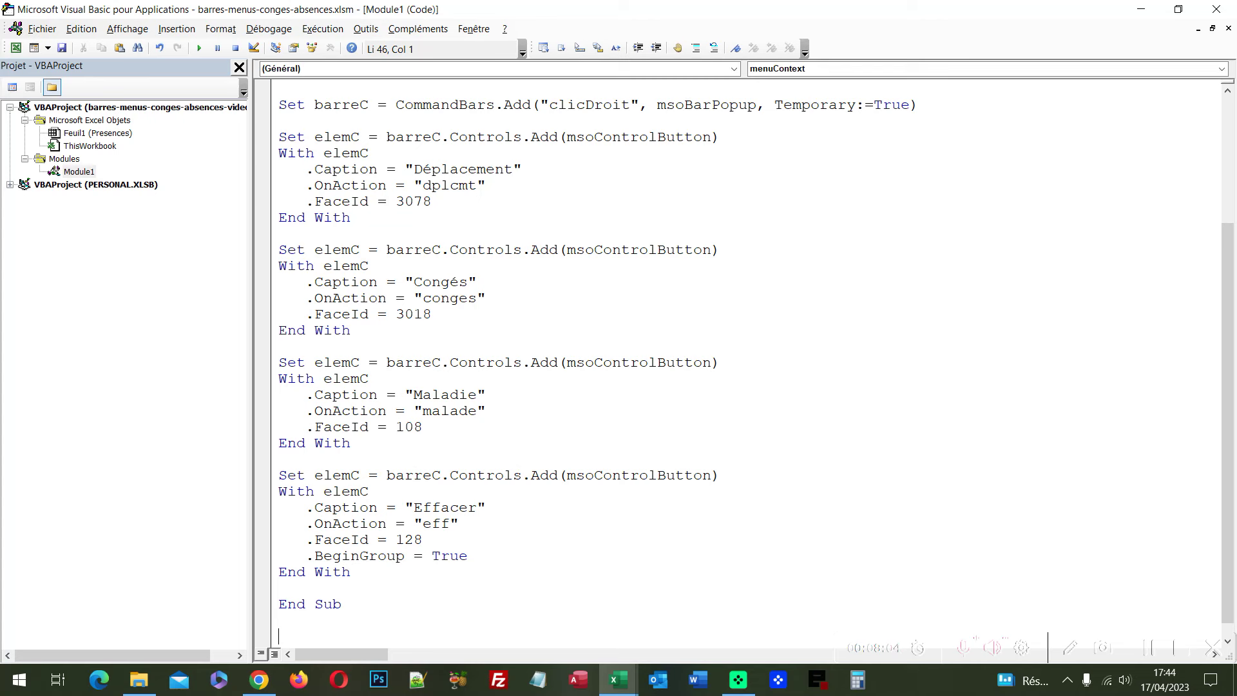
{"action": "type", "text": "sub "}
{"action": "type", "text": "dplcmt"}
{"action": "key", "text": "Return"}
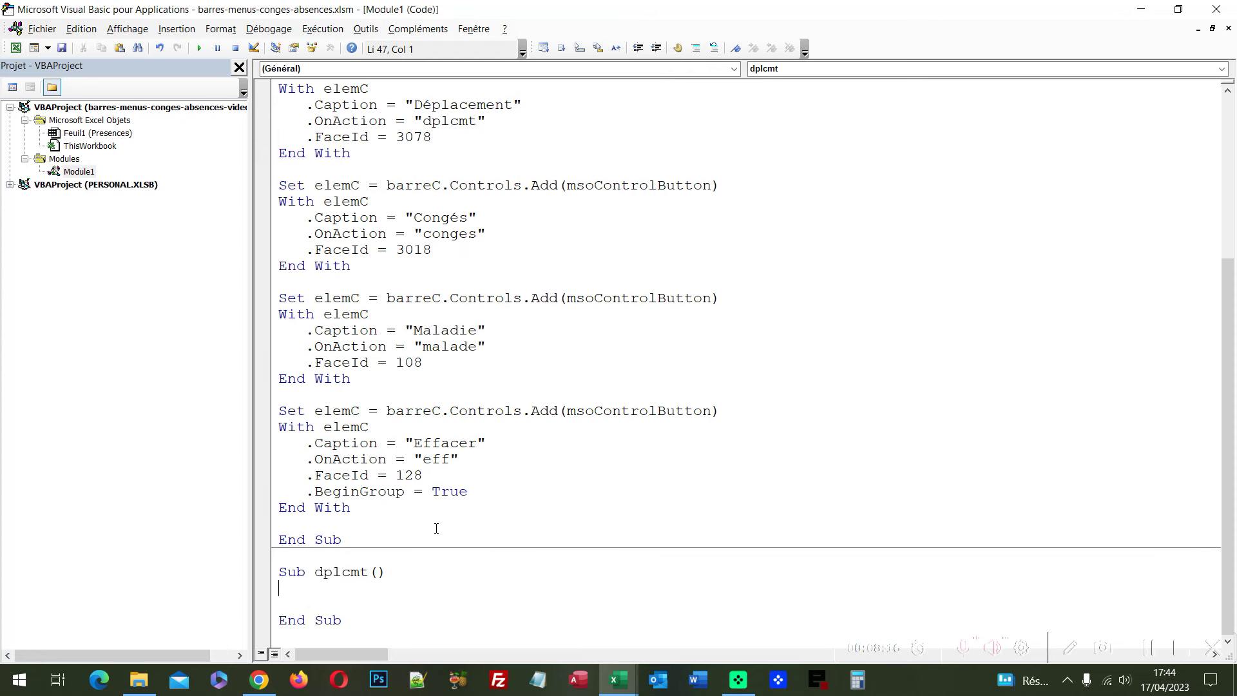
{"action": "key", "text": "Return"}
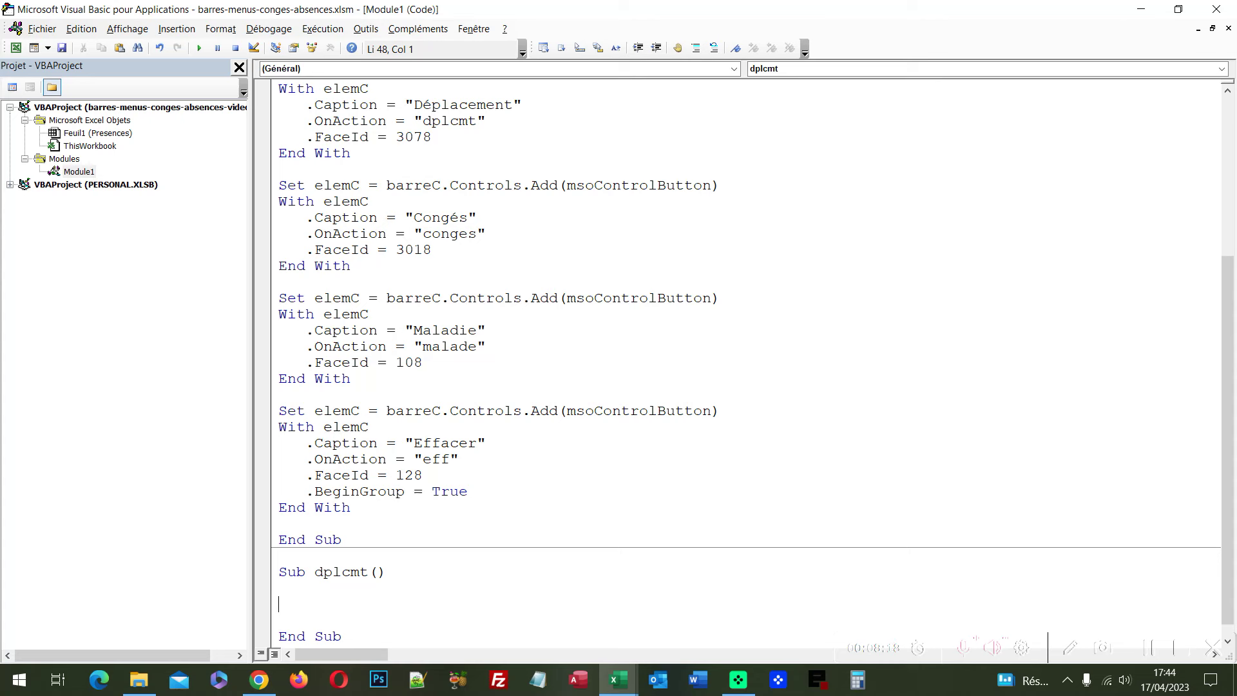
- Start a With Selection block inside dplcmt, closed by an End If line
{"action": "type", "text": "with "}
{"action": "type", "text": "selection"}
{"action": "key", "text": "Return"}
{"action": "key", "text": "Return"}
{"action": "type", "text": "end if"}
{"action": "key", "text": "Up"}
{"action": "key", "text": "Tab"}
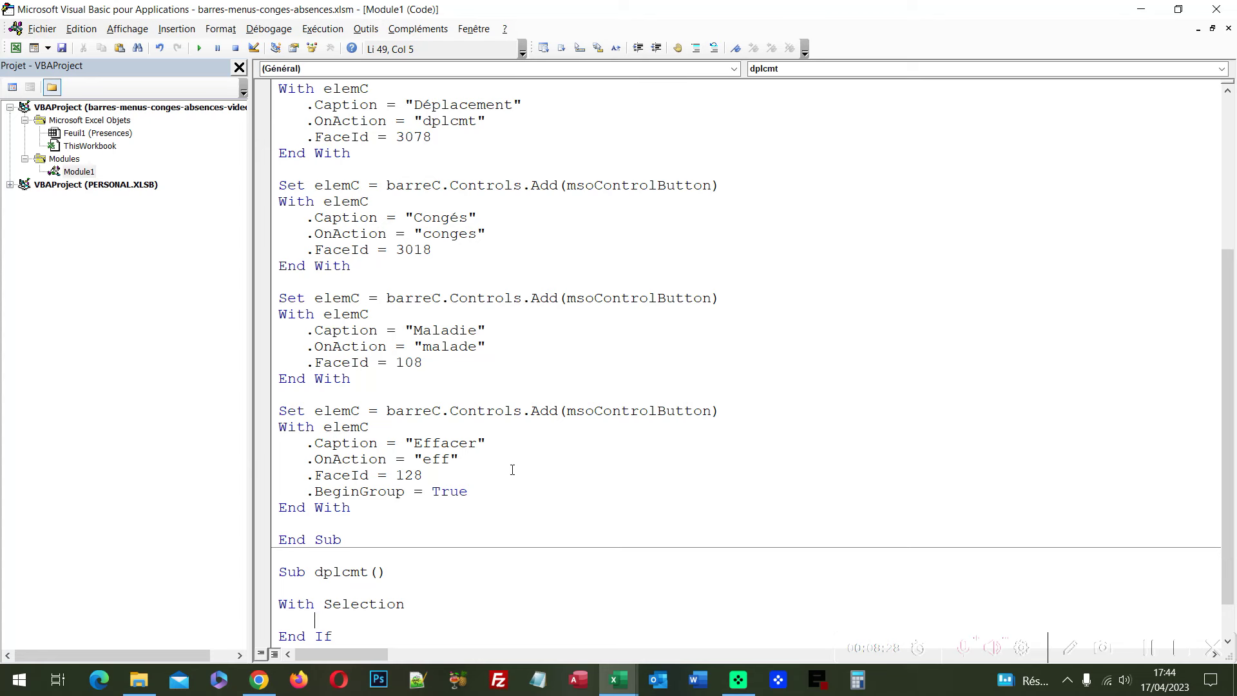
{"action": "scroll", "coordinate": [509, 471], "scroll_direction": "down", "scroll_amount": 1}
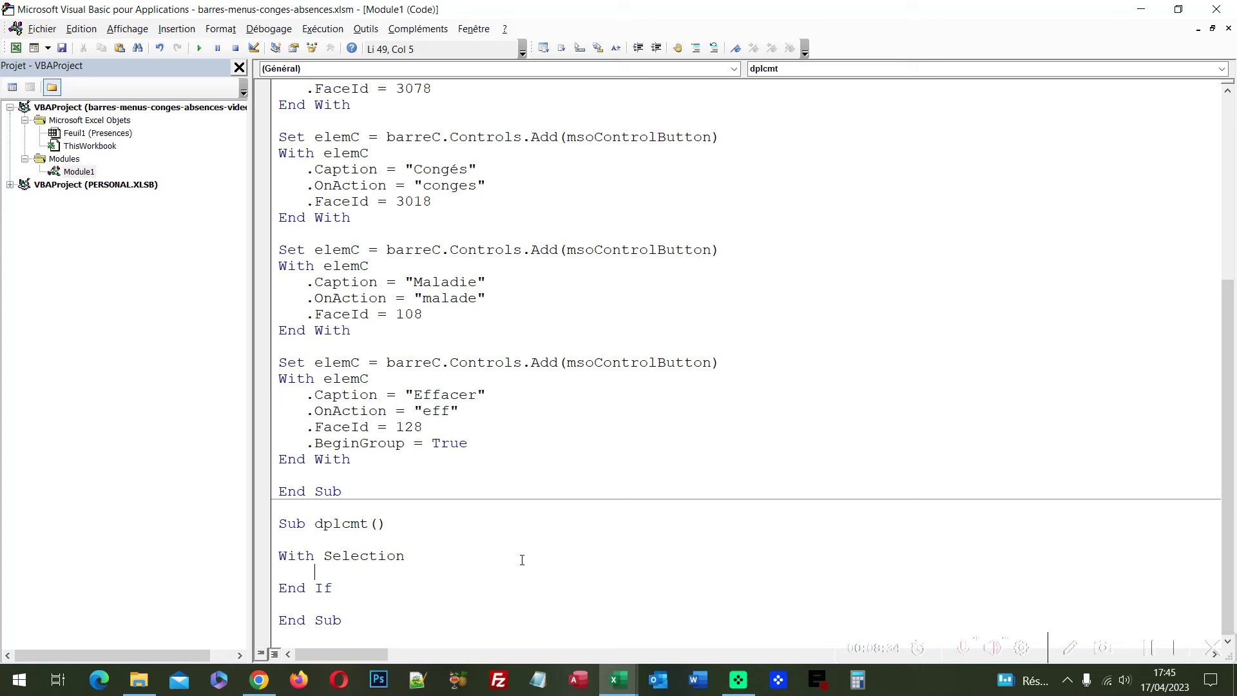
- Set .Interior.Color = RGB(142, 169, 219) inside the With block
{"action": "type", "text": "i"}
{"action": "key", "text": "BackSpace"}
{"action": "type", "text": "interior."}
{"action": "type", "text": "color"}
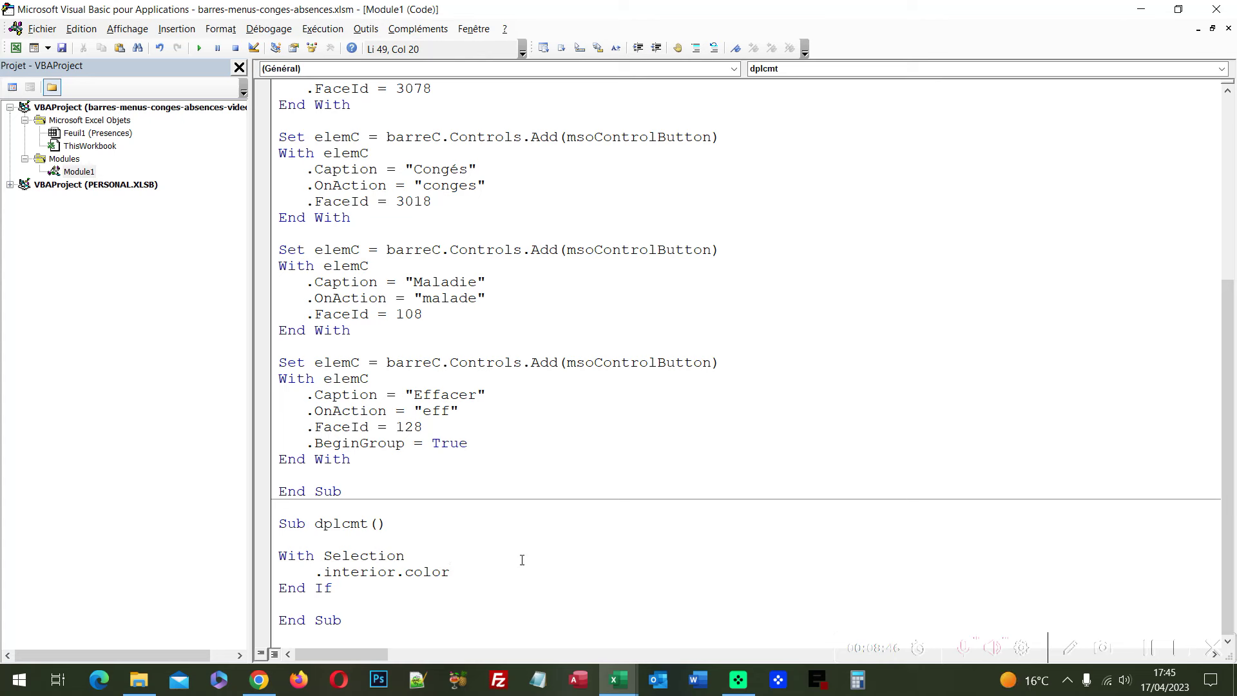
{"action": "type", "text": " = RGB"}
{"action": "type", "text": "("}
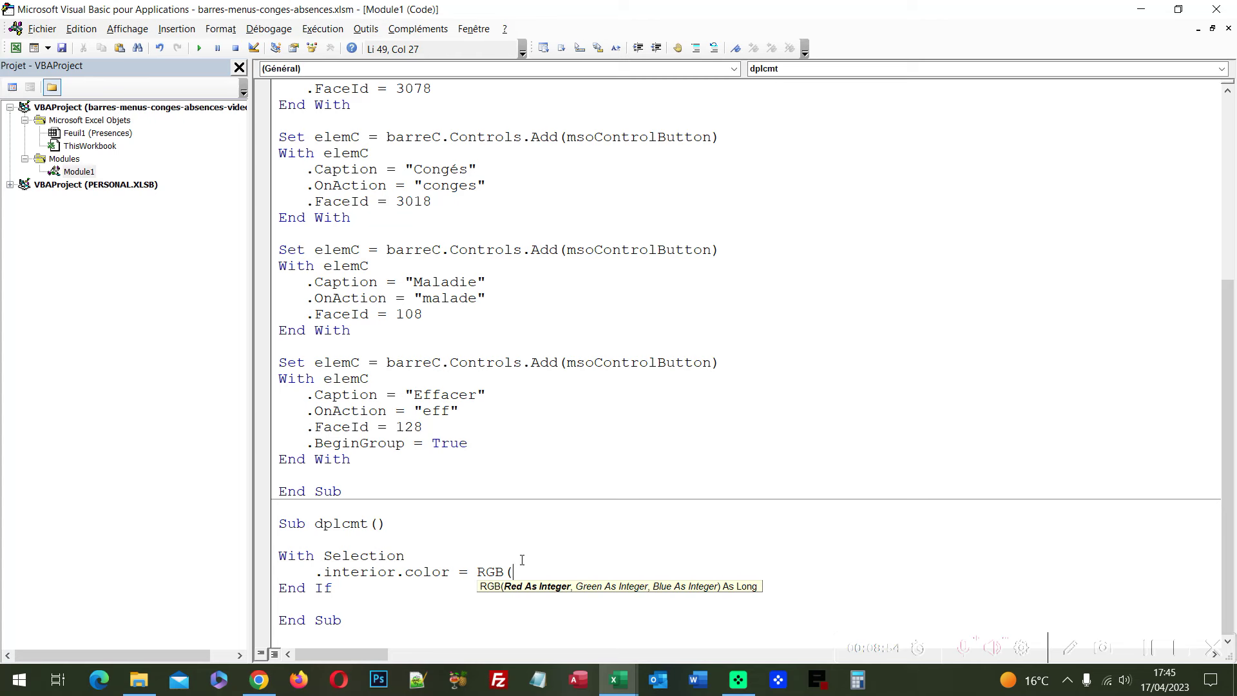
{"action": "type", "text": "142"}
{"action": "type", "text": ",169,129"}
{"action": "key", "text": "BackSpace"}
{"action": "key", "text": "BackSpace"}
{"action": "key", "text": "BackSpace"}
{"action": "type", "text": "219)"}
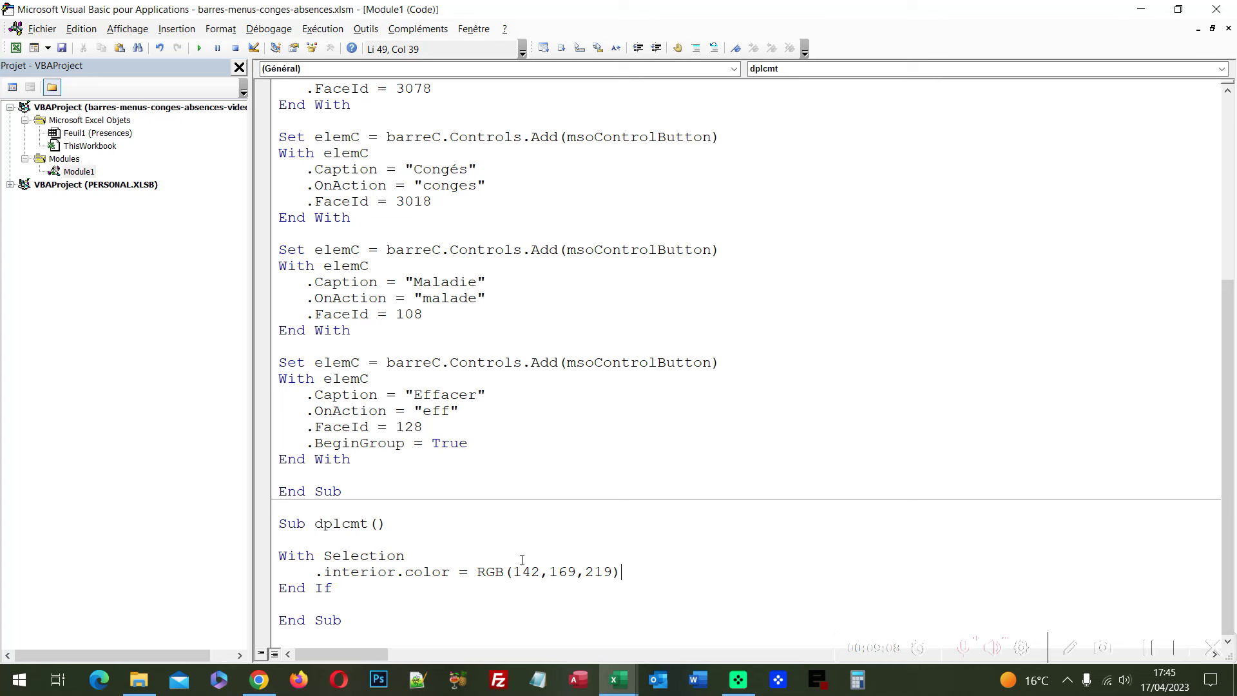
{"action": "key", "text": "Return"}
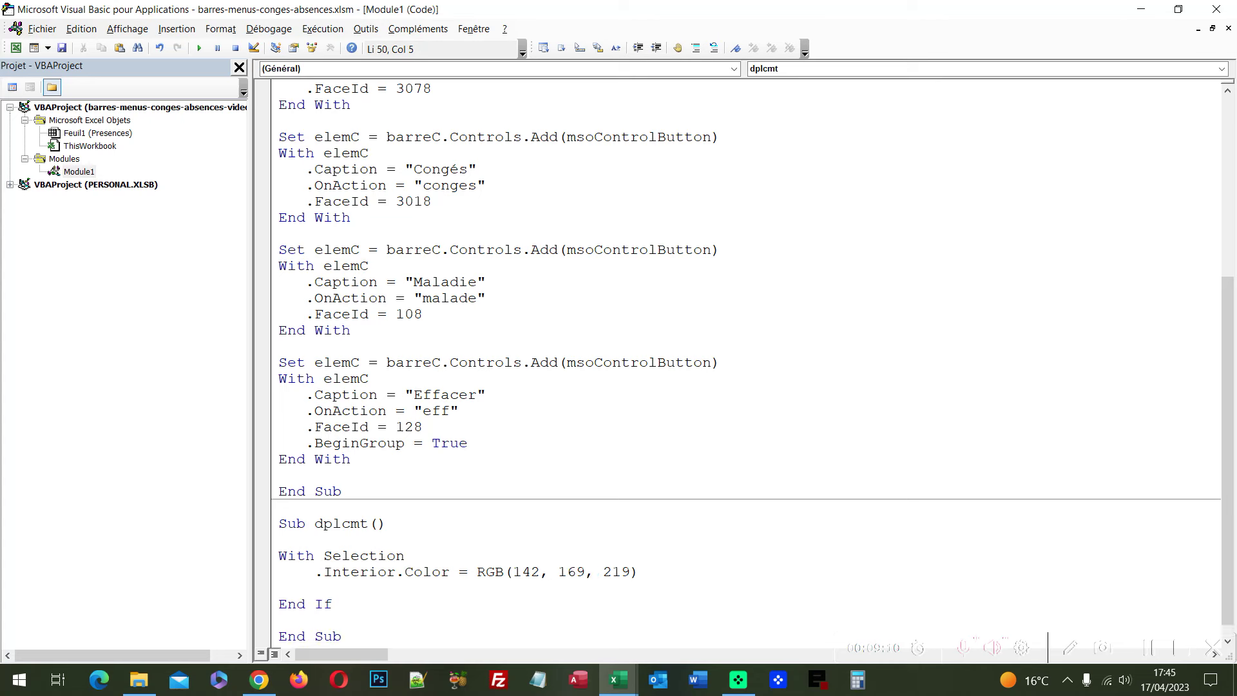
- Add .Font.Color = RGB(31, 78, 120) and .Value = "dp" lines to dplcmt's With Selection block
{"action": "type", "text": ".font."}
{"action": "type", "text": "color "}
{"action": "type", "text": "= "}
{"action": "type", "text": "rg"}
{"action": "type", "text": "b("}
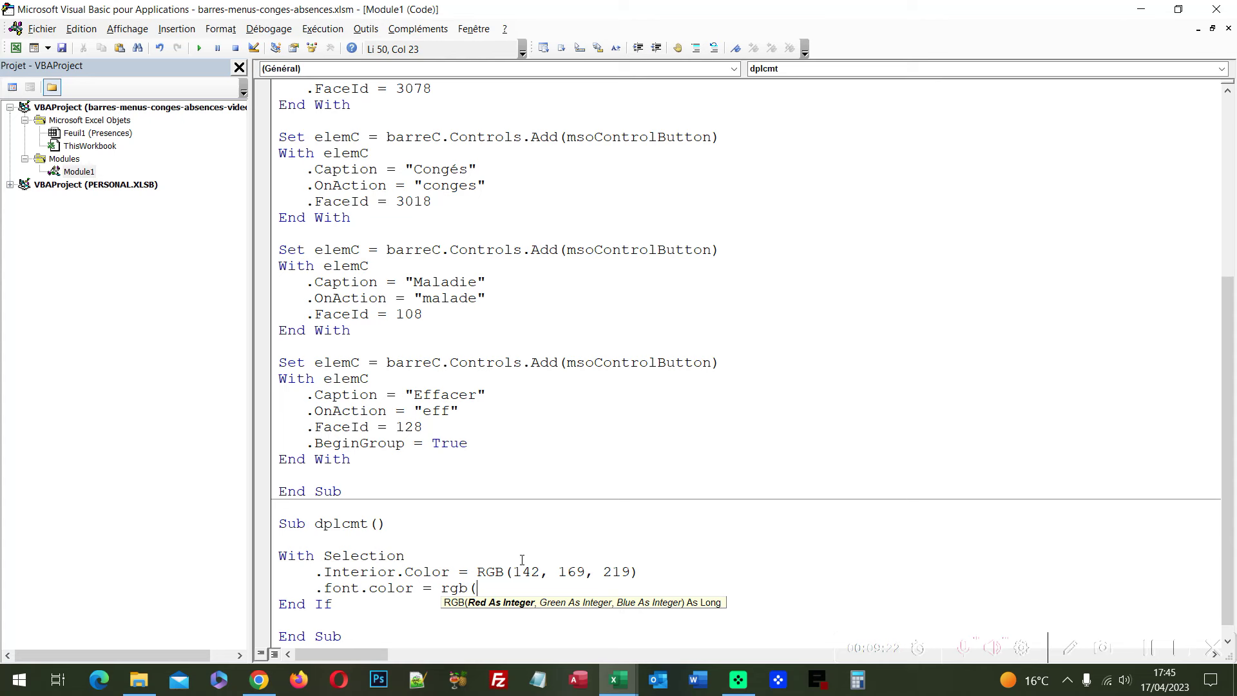
{"action": "type", "text": "31,78,120)"}
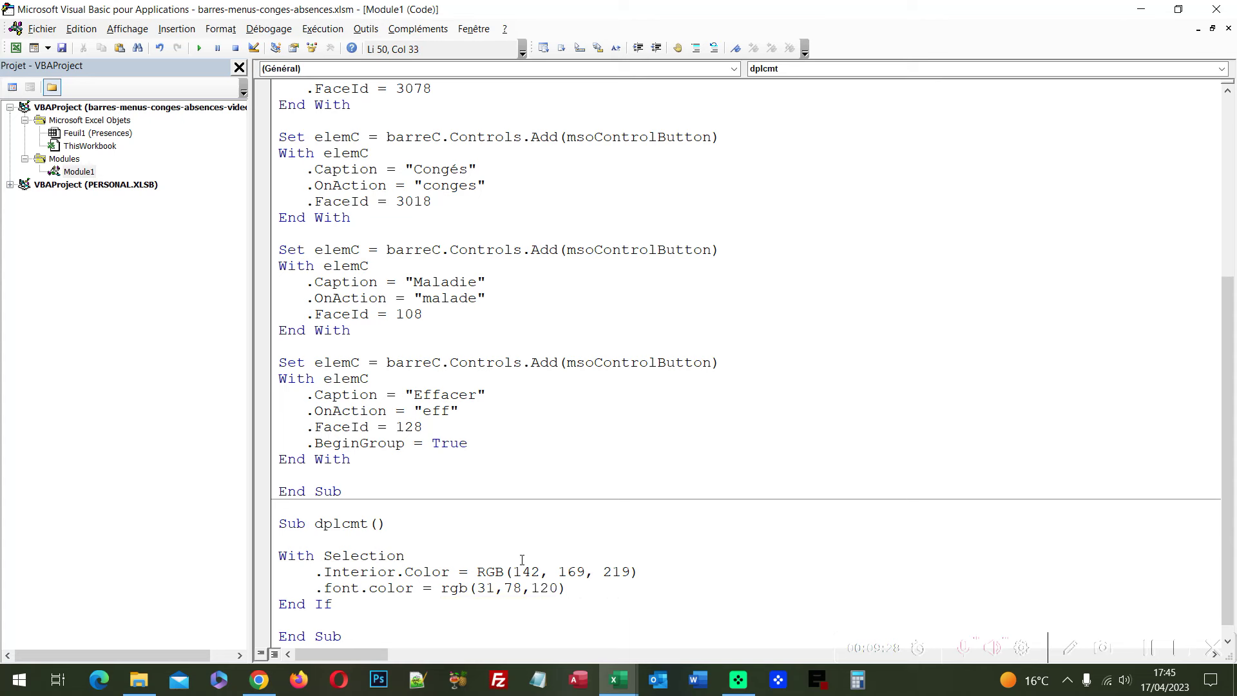
{"action": "key", "text": "Return"}
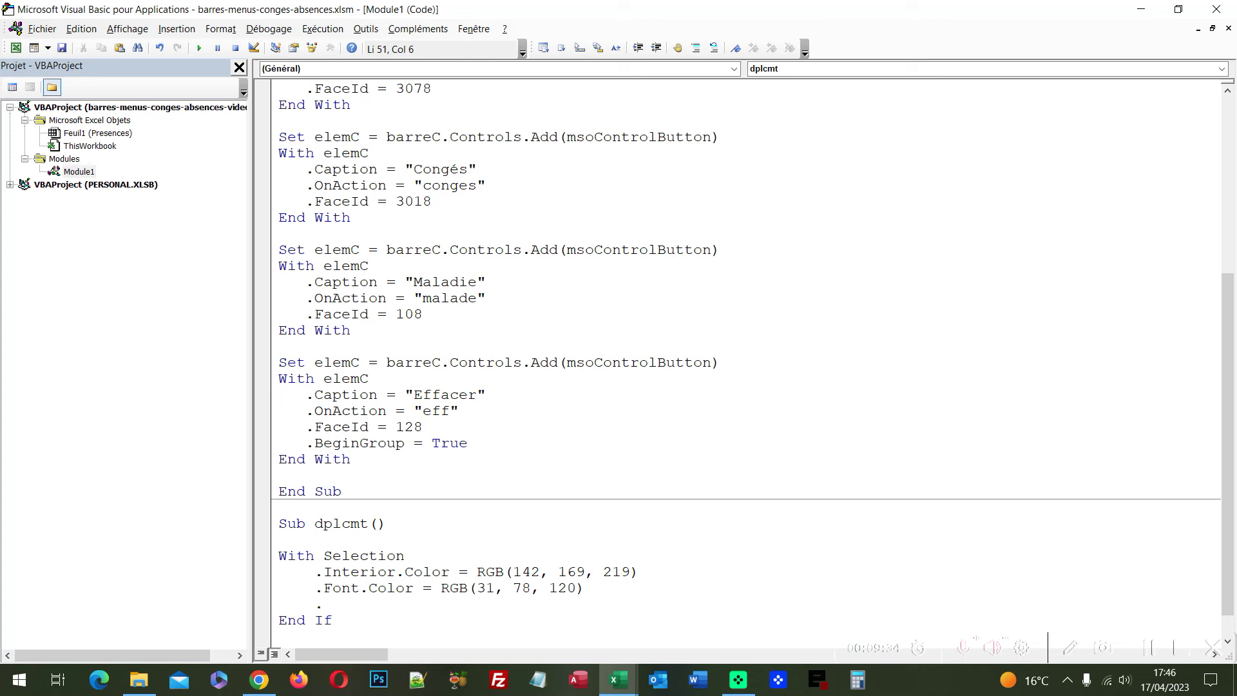
{"action": "type", "text": "."}
{"action": "type", "text": "Value ="}
{"action": "type", "text": "\"dp\""}
{"action": "key", "text": "Up"}
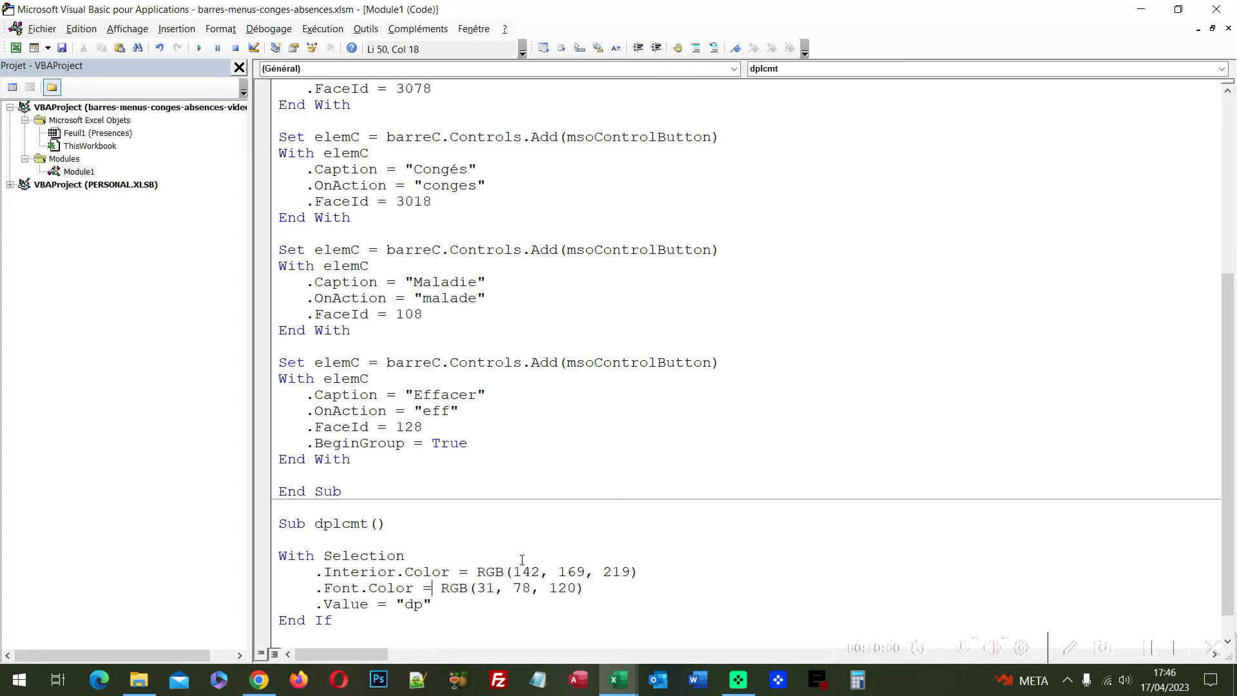
{"action": "scroll", "coordinate": [418, 599], "scroll_direction": "down", "scroll_amount": 1}
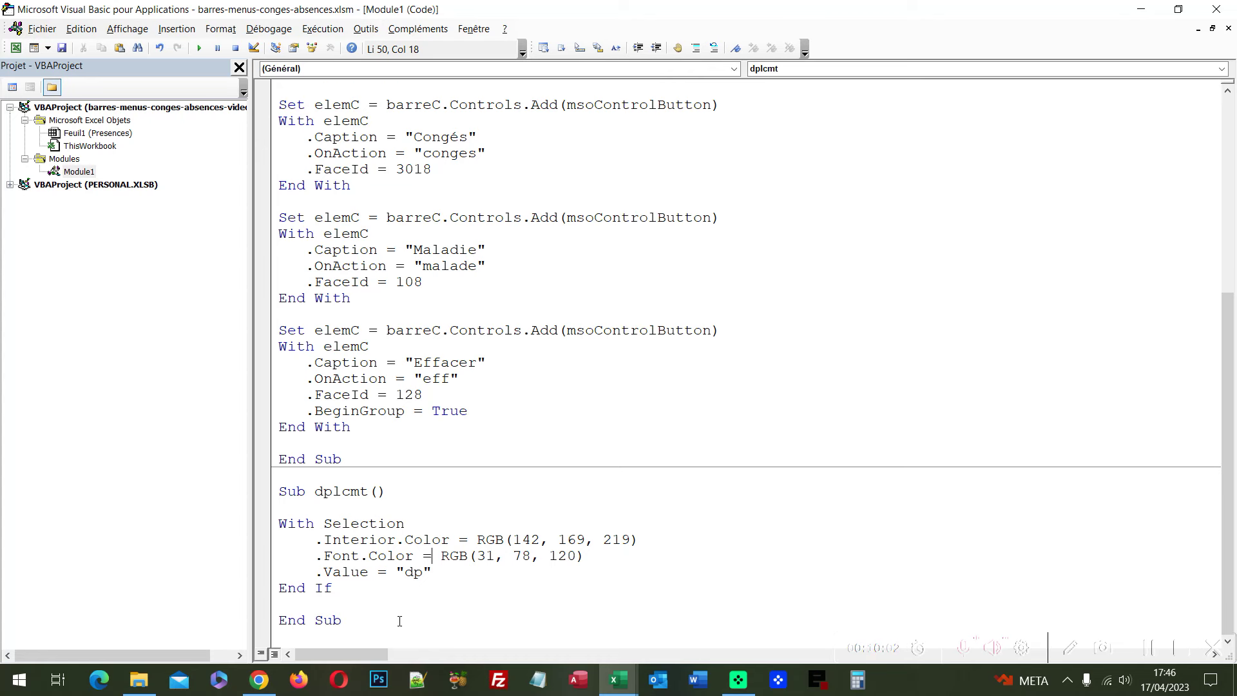
- Copy the dplcmt macro and paste three copies of it below itself
{"action": "left_click", "coordinate": [394, 623]}
{"action": "key", "text": "shift+Home"}
{"action": "key", "text": "shift+Up"}
{"action": "key", "text": "shift+Up"}
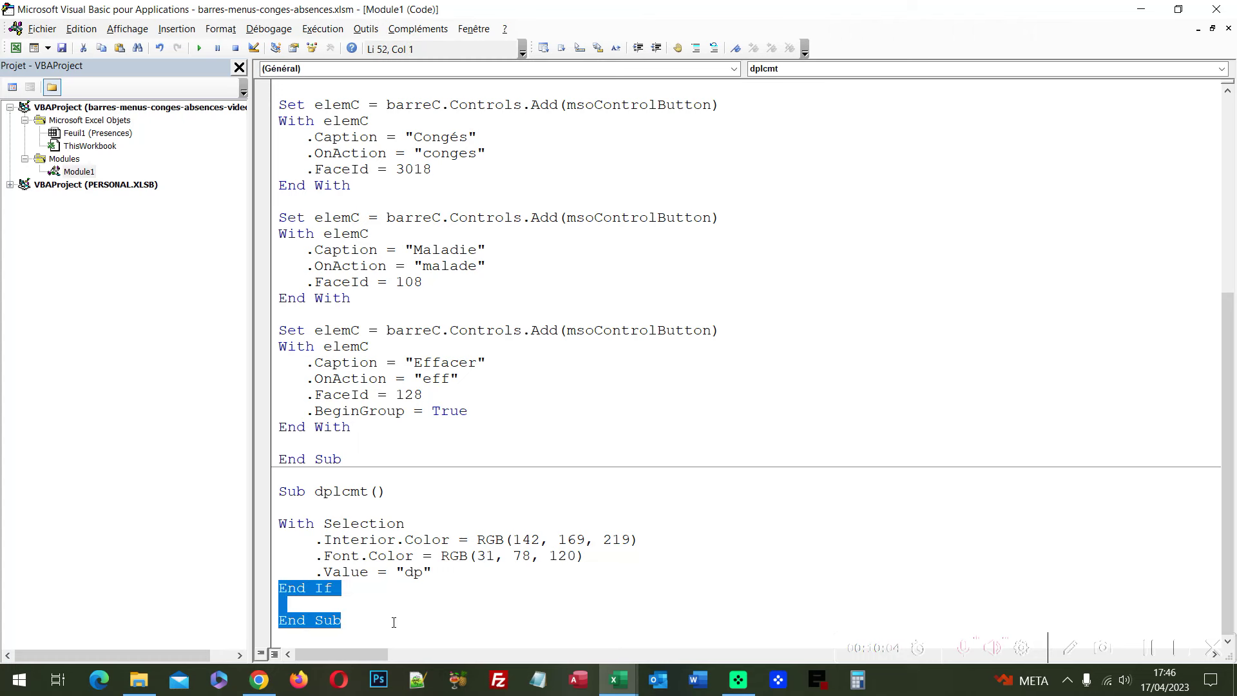
{"action": "key", "text": "shift+Up"}
{"action": "key", "text": "shift+Up"}
{"action": "key", "text": "shift+Up"}
{"action": "key", "text": "shift+Up"}
{"action": "key", "text": "shift+Up"}
{"action": "key", "text": "shift+Up"}
{"action": "key", "text": "ctrl+c"}
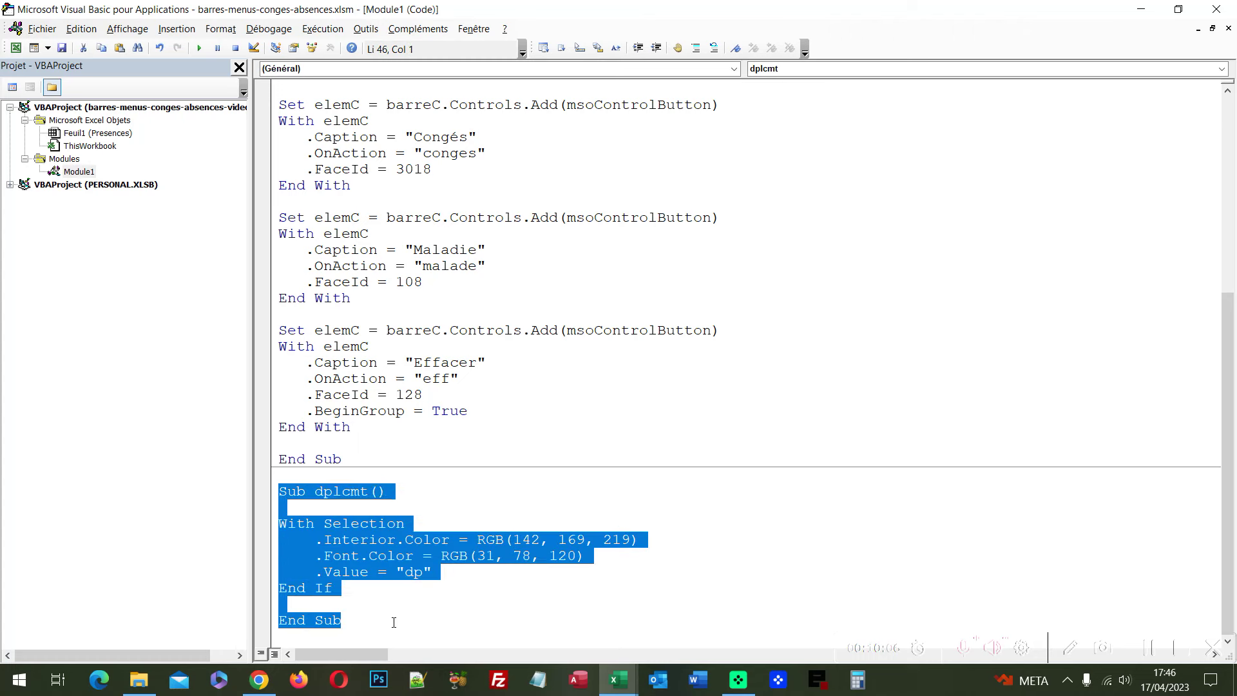
{"action": "left_click", "coordinate": [394, 622]}
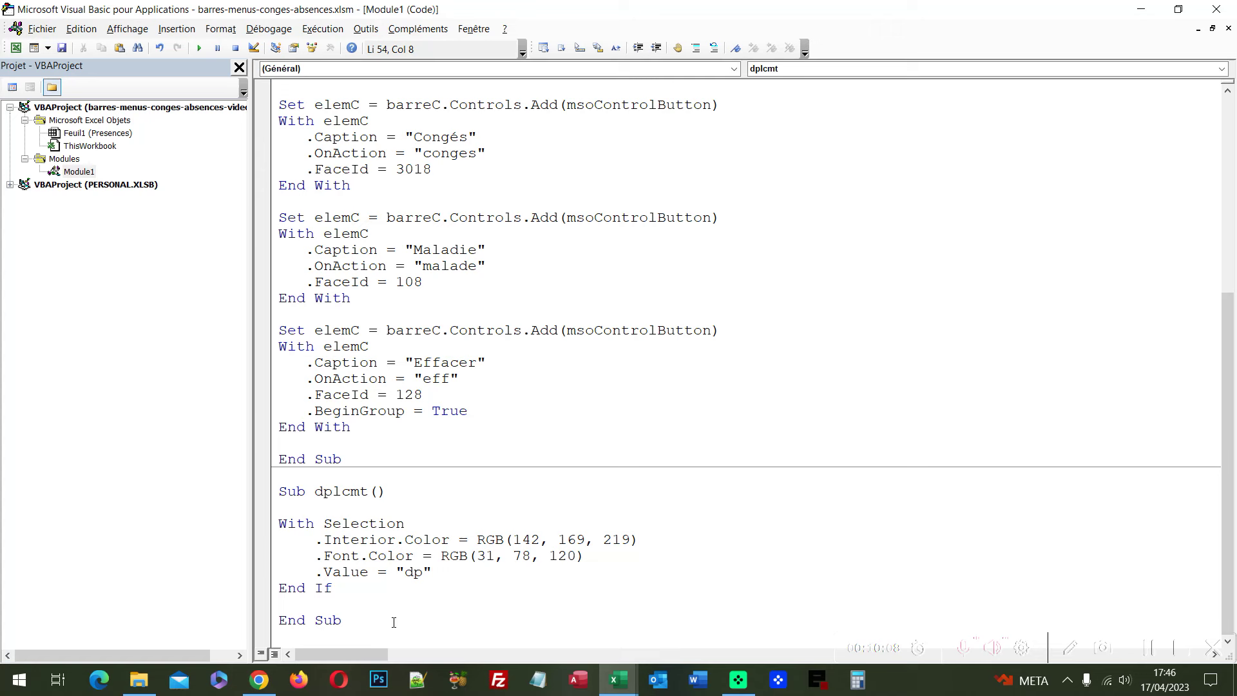
{"action": "key", "text": "Return"}
{"action": "key", "text": "Return"}
{"action": "key", "text": "ctrl+v"}
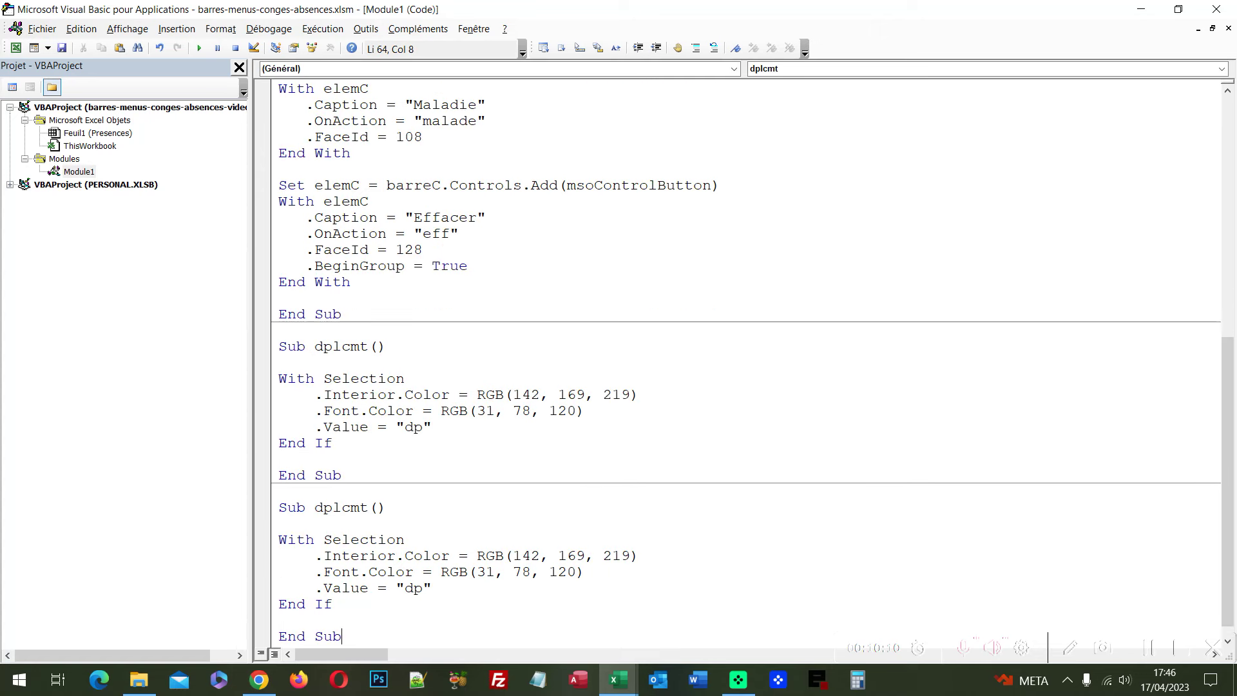
{"action": "key", "text": "Return"}
{"action": "key", "text": "Return"}
{"action": "key", "text": "ctrl+v"}
{"action": "key", "text": "Return"}
{"action": "key", "text": "Return"}
{"action": "key", "text": "ctrl+v"}
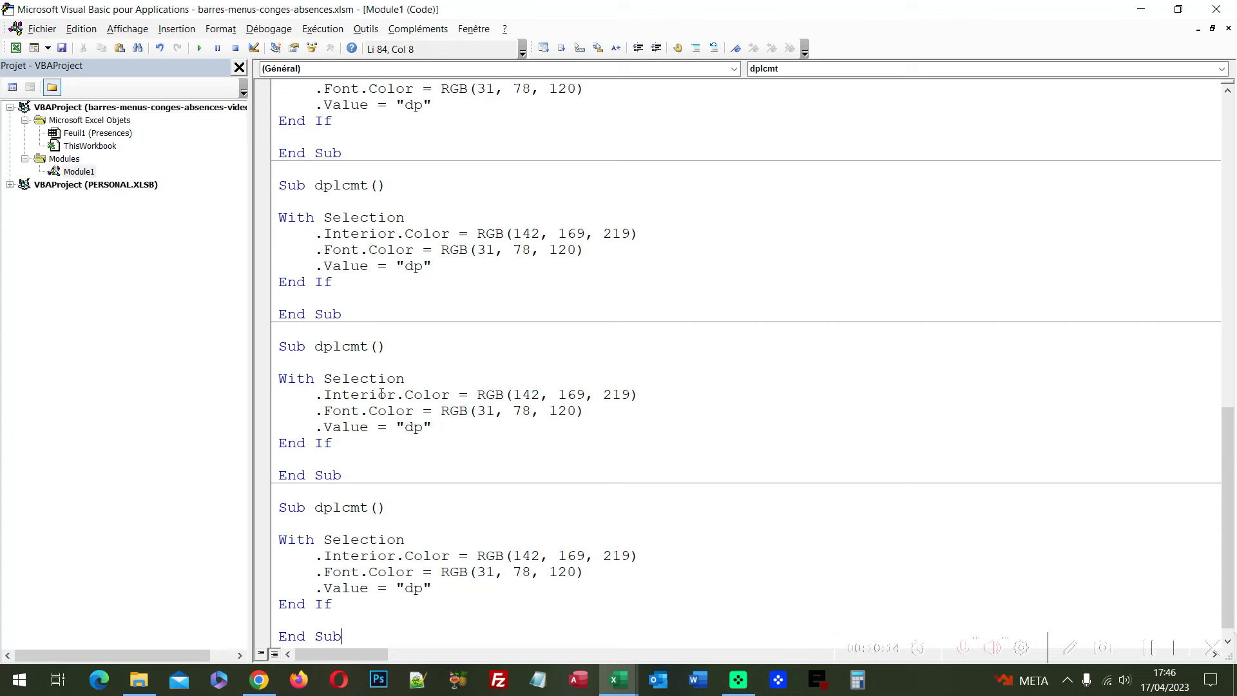
- Rename the first macro copy to conges
{"action": "scroll", "coordinate": [387, 359], "scroll_direction": "up", "scroll_amount": 1}
{"action": "scroll", "coordinate": [361, 309], "scroll_direction": "up", "scroll_amount": 2}
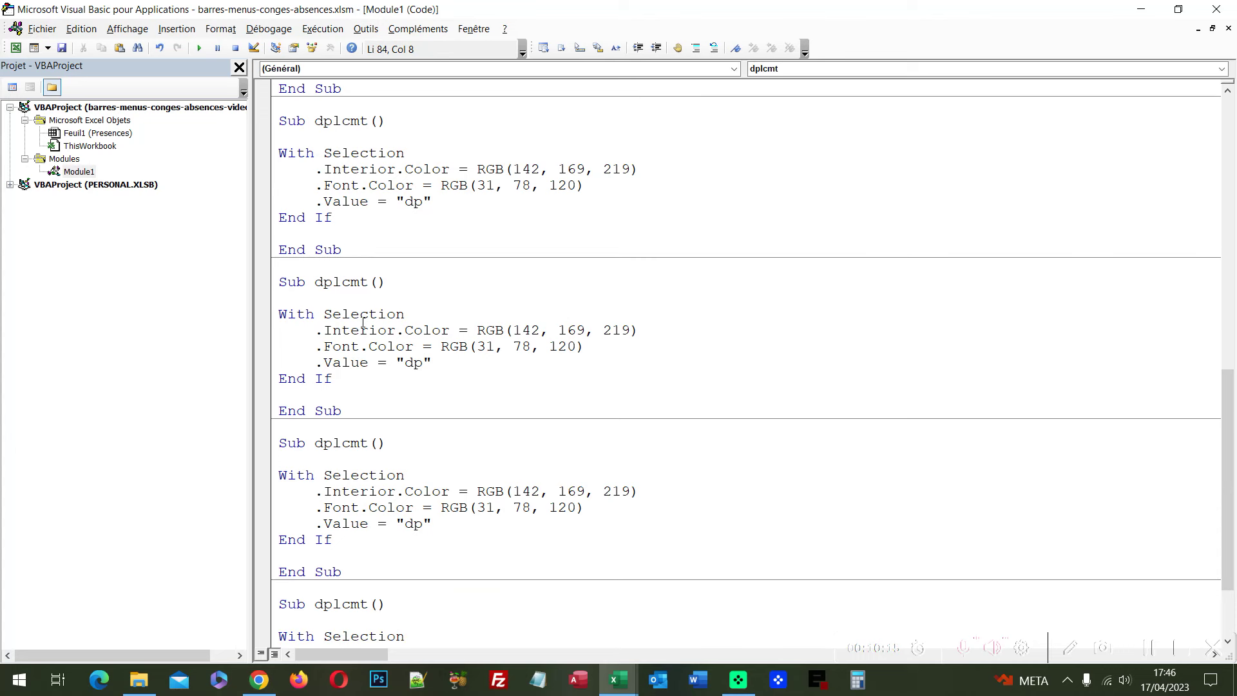
{"action": "double_click", "coordinate": [346, 284]}
{"action": "type", "text": "conges"}
- Set the conges fill colour to RGB(169, 208, 142)
{"action": "double_click", "coordinate": [527, 331]}
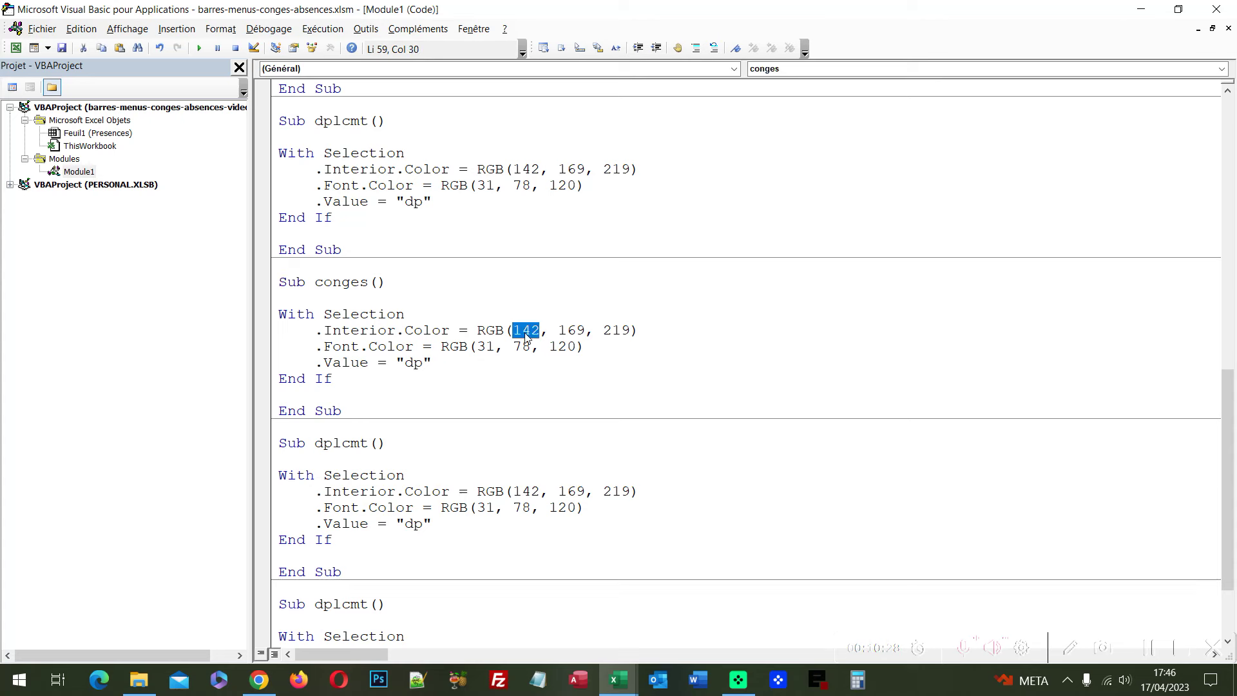
{"action": "type", "text": "169"}
{"action": "key", "text": "shift+Right"}
{"action": "key", "text": "shift+Right"}
{"action": "key", "text": "shift+Right"}
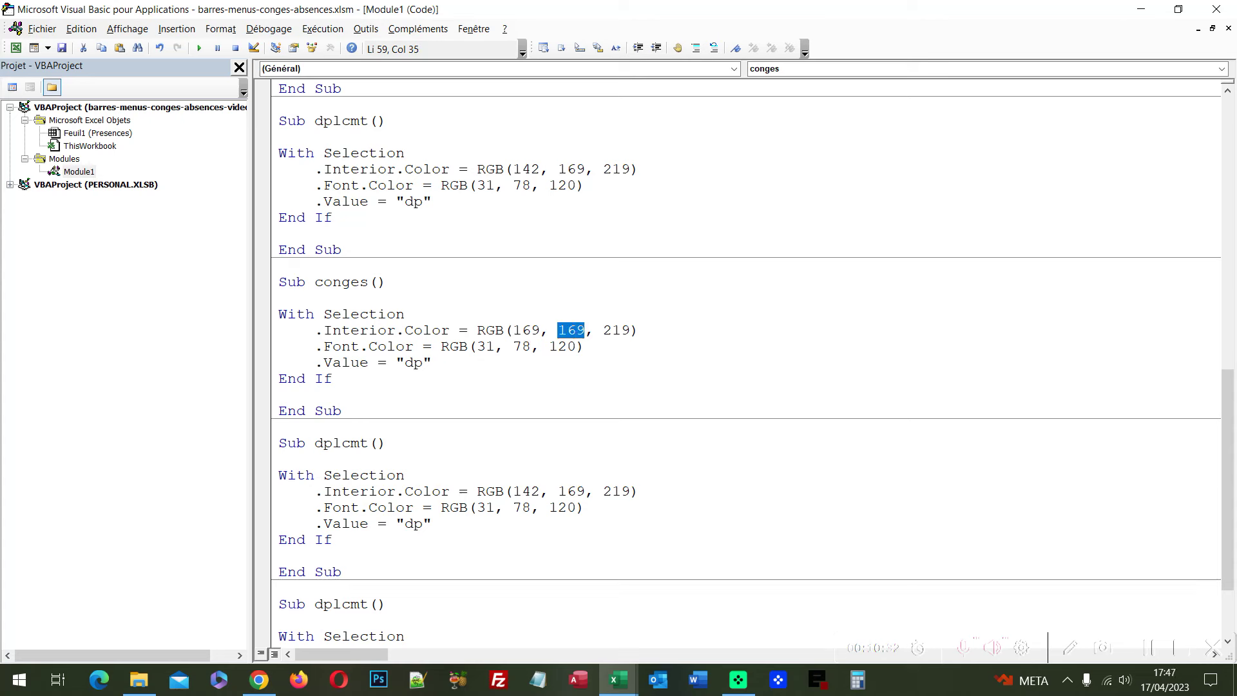
{"action": "type", "text": "208"}
{"action": "key", "text": "Right"}
{"action": "key", "text": "shift+Right"}
{"action": "key", "text": "shift+Right"}
{"action": "key", "text": "shift+Right"}
{"action": "type", "text": "142"}
- Change the conges font colour to RGB(75, 86, 36)
{"action": "key", "text": "Down"}
{"action": "key", "text": "Left"}
{"action": "key", "text": "Left"}
{"action": "key", "text": "Left"}
{"action": "key", "text": "Left"}
{"action": "key", "text": "shift+Left"}
{"action": "key", "text": "shift+Left"}
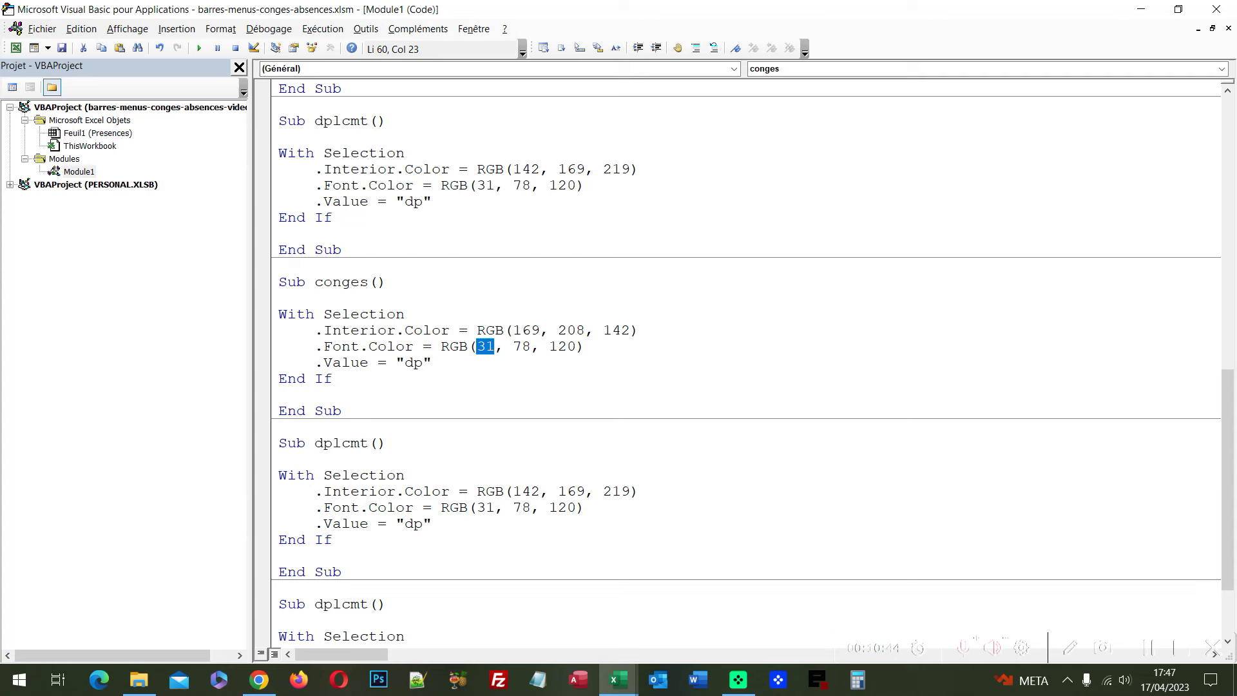
{"action": "type", "text": "75"}
{"action": "key", "text": "shift+Right"}
{"action": "key", "text": "shift+Right"}
{"action": "type", "text": "86"}
{"action": "key", "text": "Right"}
{"action": "key", "text": "Right"}
{"action": "key", "text": "shift+Right"}
{"action": "key", "text": "shift+Right"}
{"action": "key", "text": "shift+Right"}
{"action": "type", "text": "36"}
- Replace the "dp" label in conges with "cp"
{"action": "key", "text": "Down"}
{"action": "key", "text": "Left"}
{"action": "key", "text": "shift+Left"}
{"action": "key", "text": "shift+Left"}
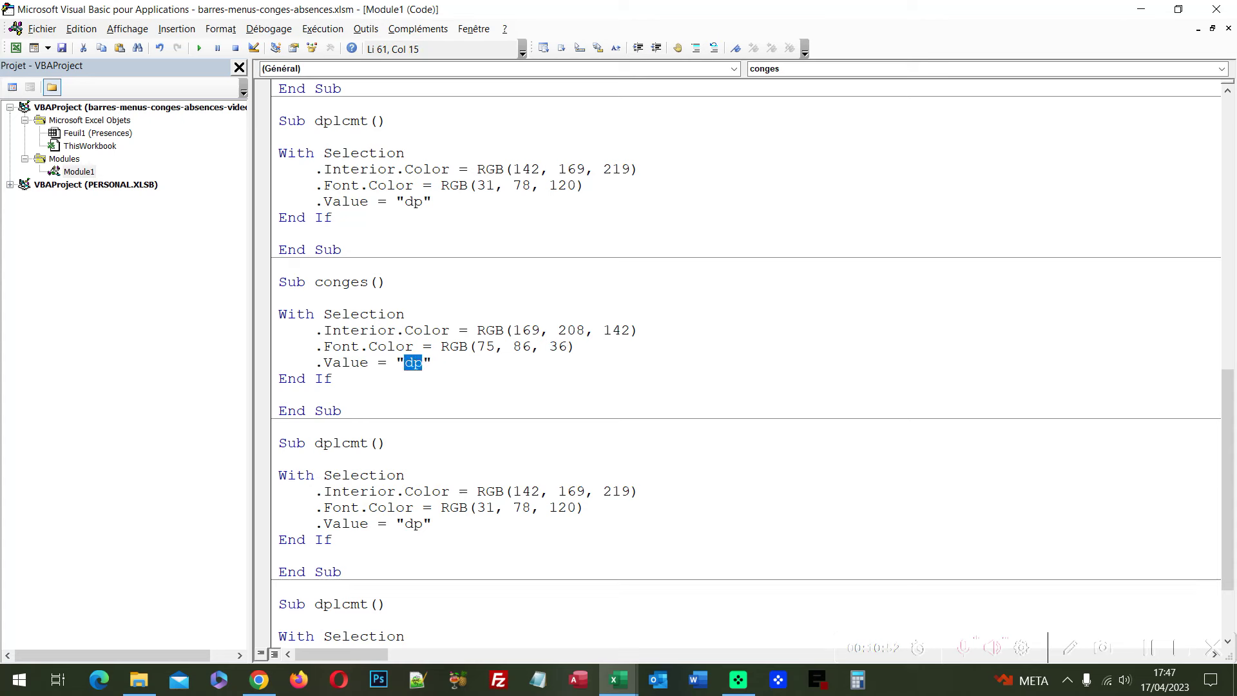
{"action": "type", "text": "cp"}
- Rename the next copy to malade and set its fill to RGB(255, 217, 102)
{"action": "double_click", "coordinate": [339, 444]}
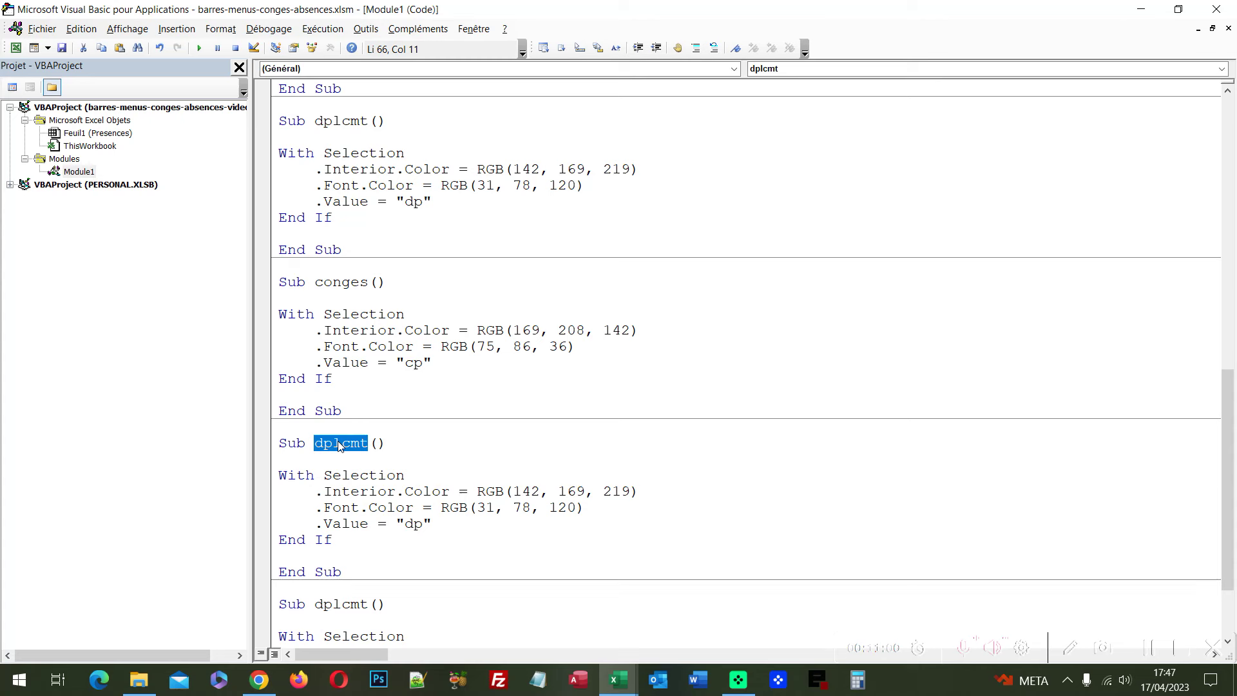
{"action": "type", "text": "malade"}
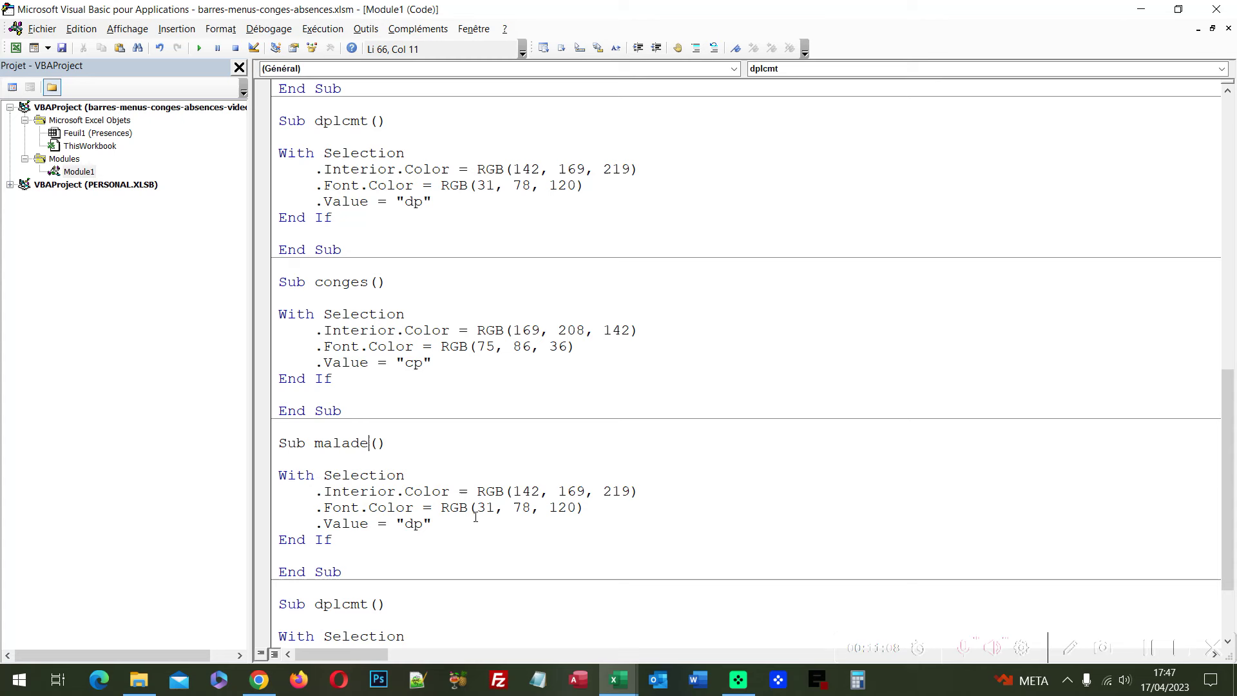
{"action": "double_click", "coordinate": [519, 492]}
{"action": "type", "text": "255"}
{"action": "double_click", "coordinate": [571, 492]}
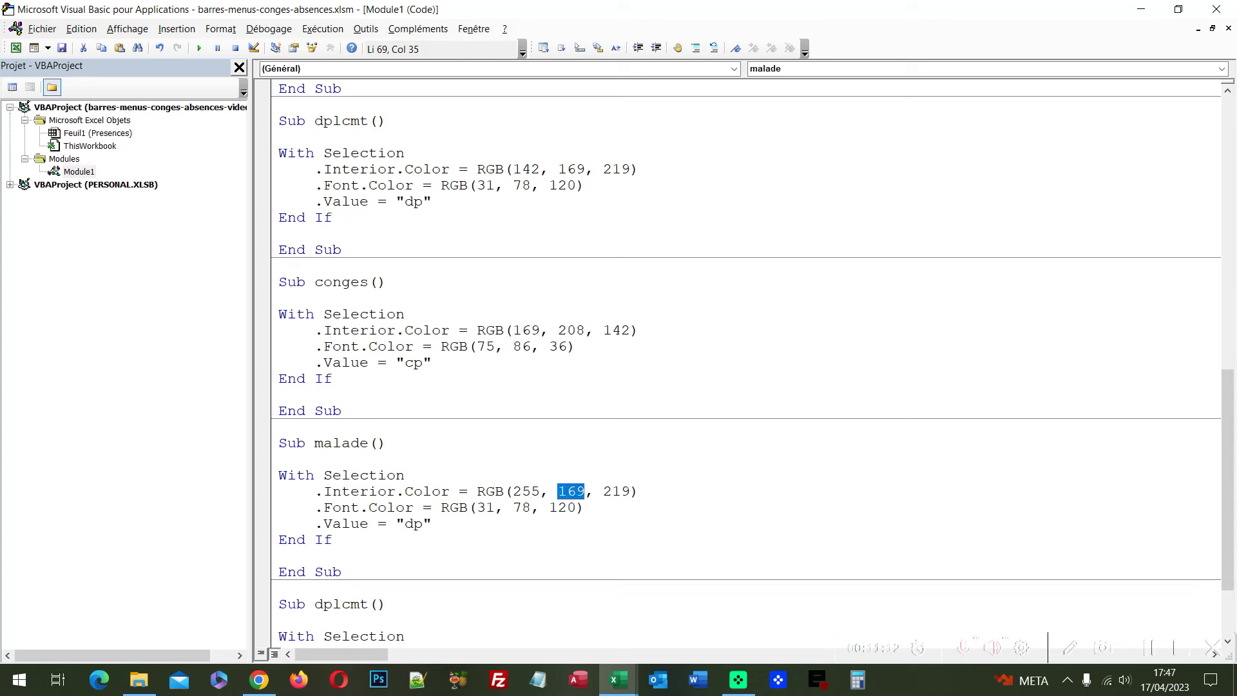
{"action": "type", "text": "217"}
{"action": "double_click", "coordinate": [609, 491]}
{"action": "type", "text": "102"}
- Set the malade font colour to RGB(128, 96, 0)
{"action": "left_click", "coordinate": [479, 508]}
{"action": "double_click", "coordinate": [485, 507]}
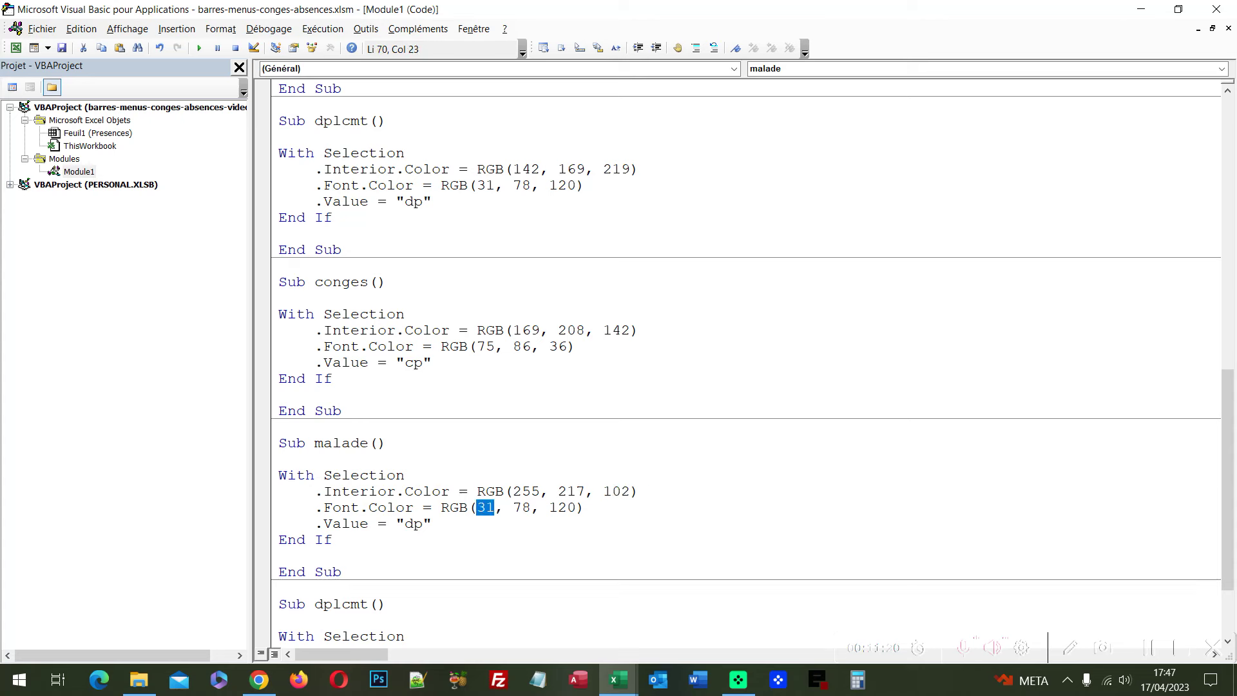
{"action": "type", "text": "128"}
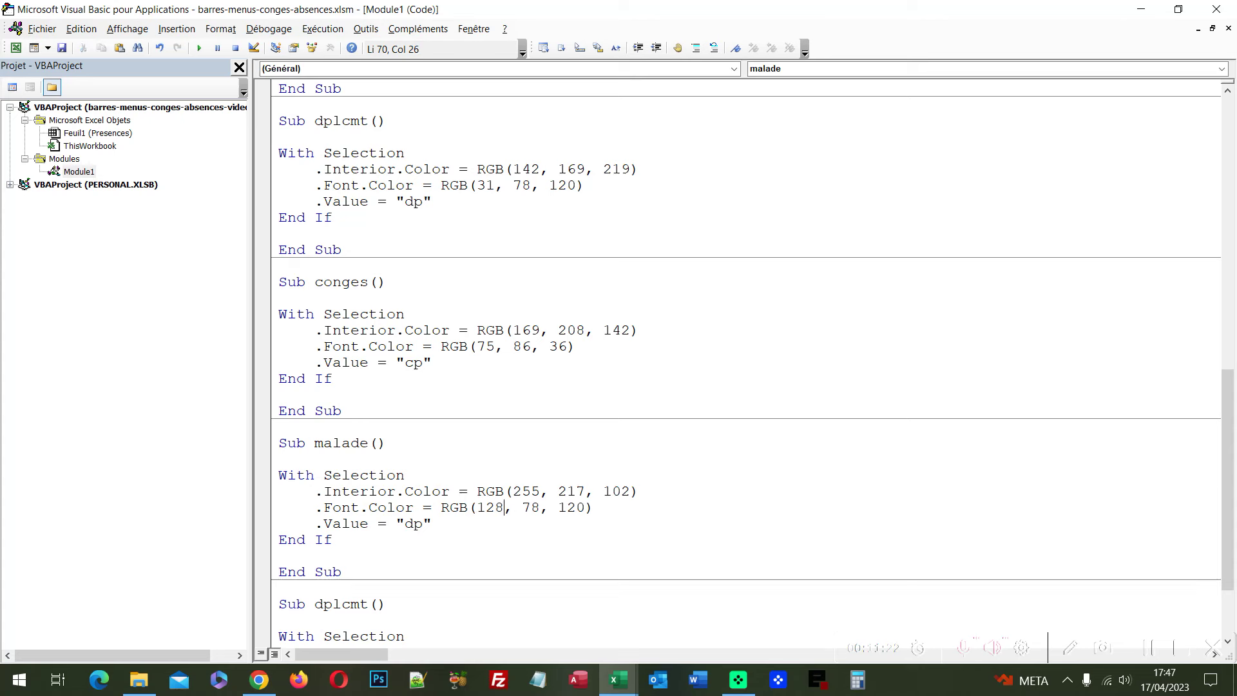
{"action": "double_click", "coordinate": [526, 508]}
{"action": "type", "text": "96"}
{"action": "double_click", "coordinate": [561, 508]}
{"action": "type", "text": "0"}
- Replace the "dp" label in malade with "ma"
{"action": "key", "text": "Down"}
{"action": "key", "text": "Left"}
{"action": "key", "text": "shift+Left"}
{"action": "key", "text": "shift+Left"}
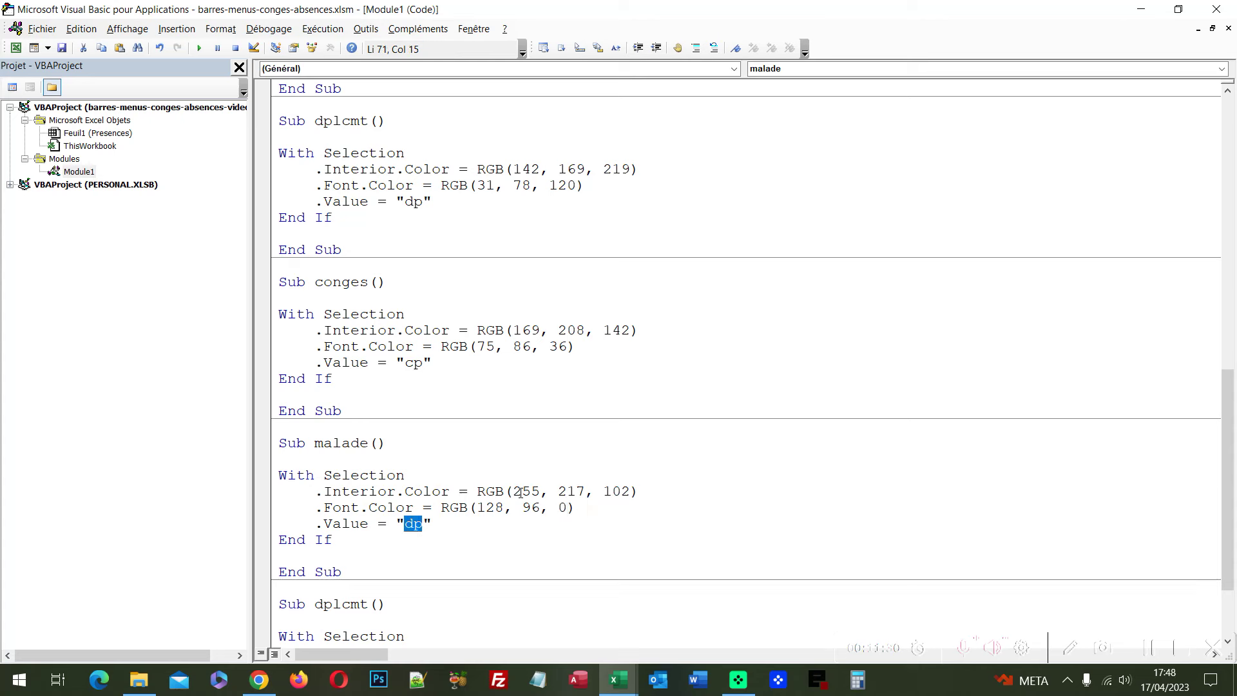
{"action": "type", "text": "ma"}
- Rename the last macro copy to eff
{"action": "scroll", "coordinate": [513, 546], "scroll_direction": "down", "scroll_amount": 1}
{"action": "scroll", "coordinate": [514, 546], "scroll_direction": "down", "scroll_amount": 1}
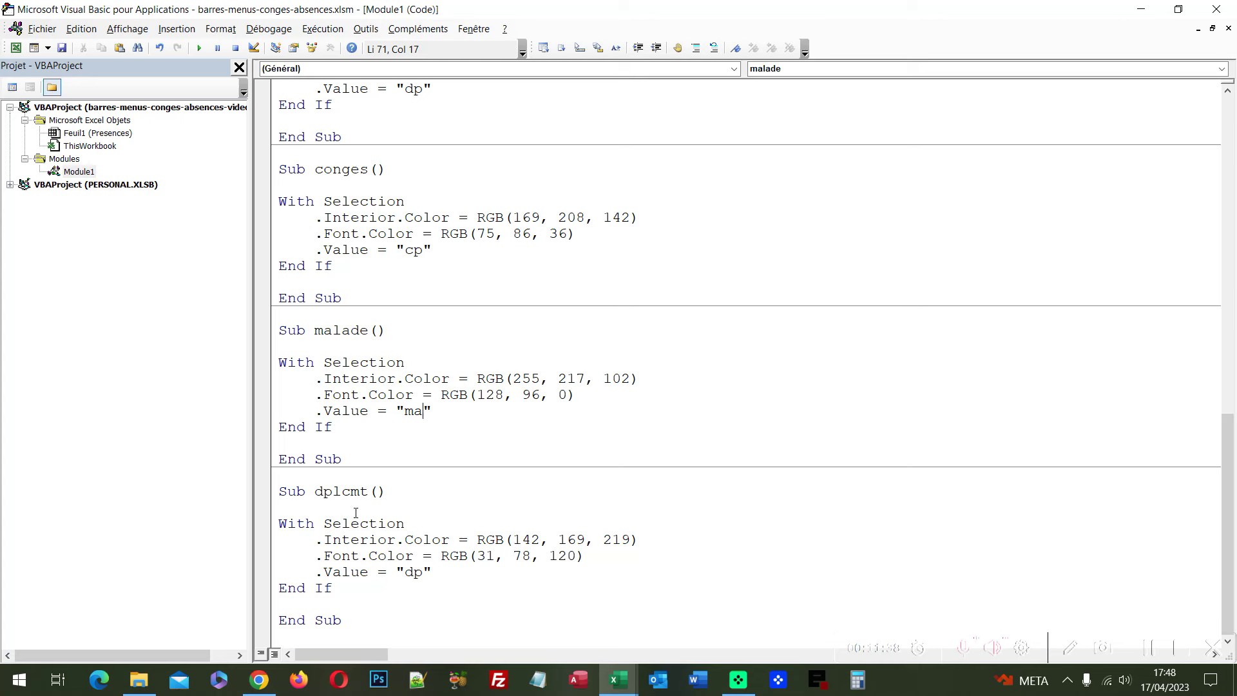
{"action": "double_click", "coordinate": [341, 492]}
{"action": "type", "text": "eff"}
- Delete the .Font.Color line from the eff macro
{"action": "left_click", "coordinate": [605, 554]}
{"action": "key", "text": "shift+Home"}
{"action": "key", "text": "Delete"}
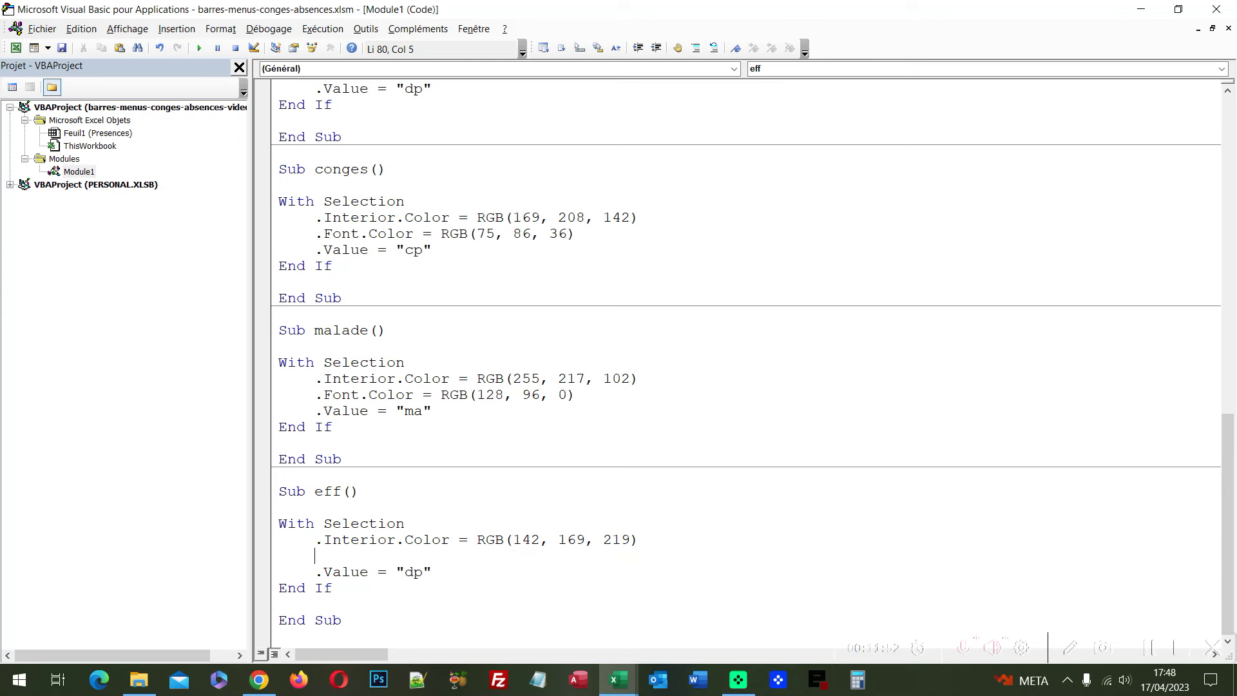
{"action": "key", "text": "BackSpace"}
- Set the eff fill colour to RGB(226, 239, 218)
{"action": "left_click", "coordinate": [604, 555]}
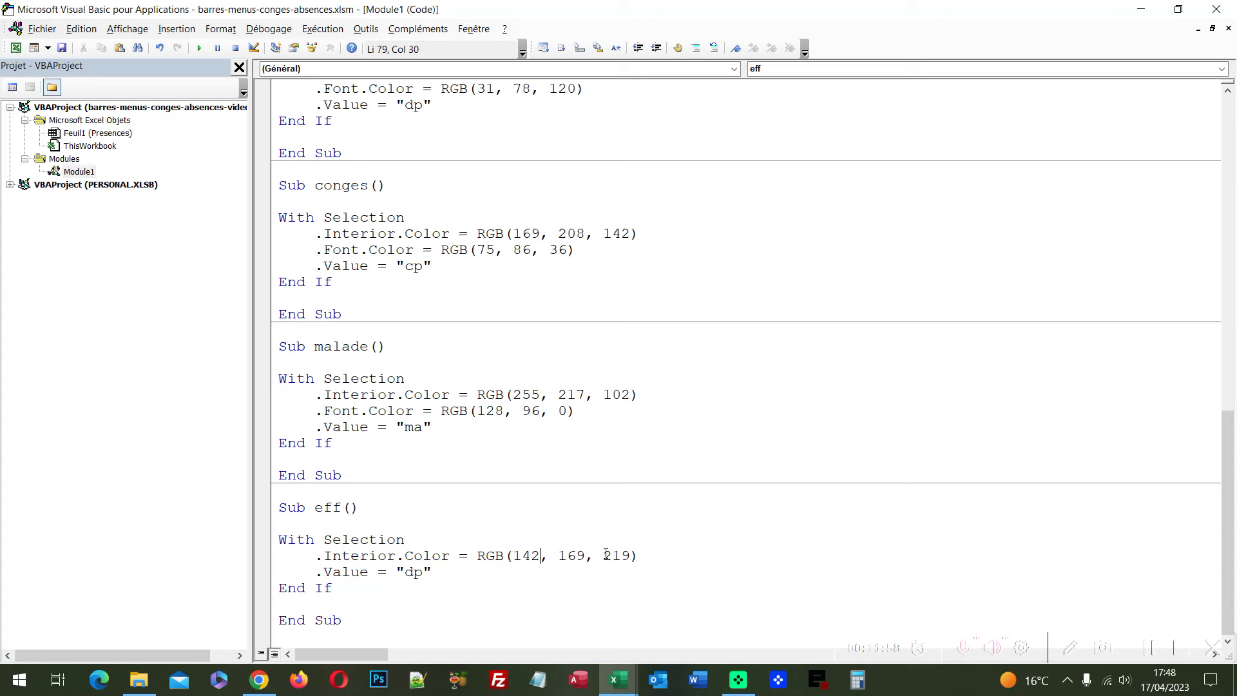
{"action": "key", "text": "ctrl+shift+Left"}
{"action": "type", "text": "226"}
{"action": "key", "text": "ctrl+shift+Right"}
{"action": "type", "text": "239"}
{"action": "key", "text": "ctrl+shift+Right"}
{"action": "type", "text": "218"}
- Clear the "dp" label so eff writes an empty value, then return to the workbook
{"action": "key", "text": "Down"}
{"action": "key", "text": "Left"}
{"action": "key", "text": "shift+Left"}
{"action": "key", "text": "shift+Left"}
{"action": "key", "text": "BackSpace"}
{"action": "left_click", "coordinate": [596, 452]}
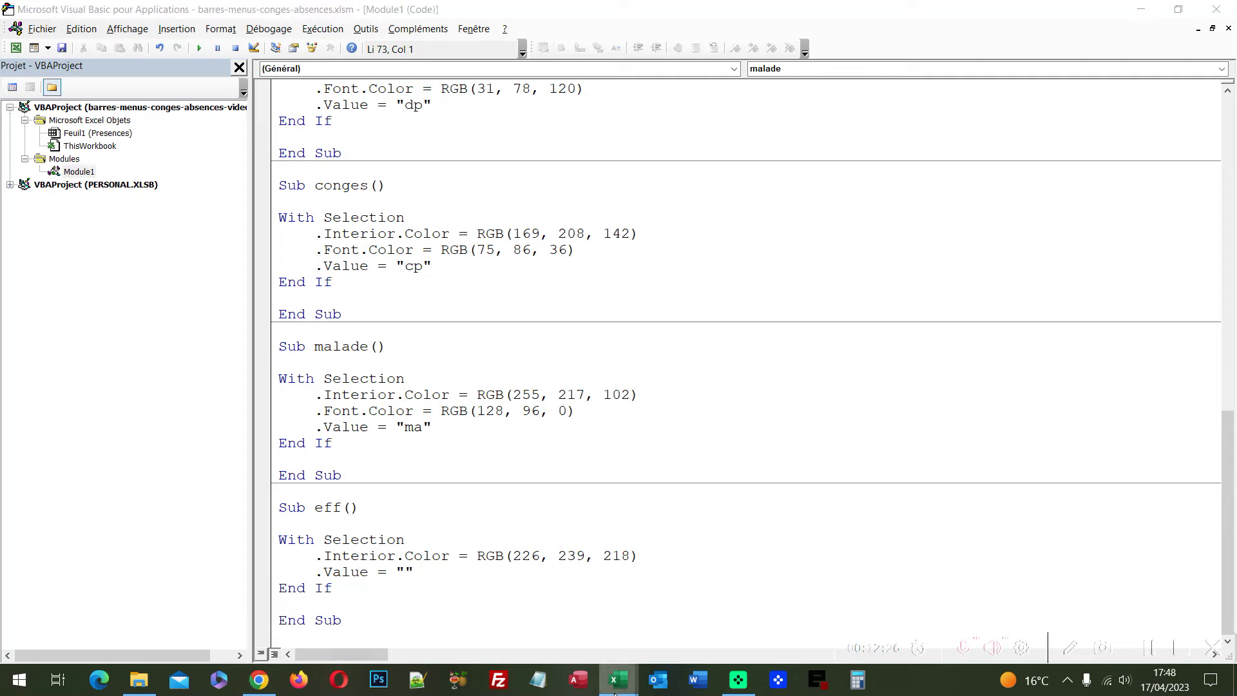
{"action": "left_click", "coordinate": [578, 628]}
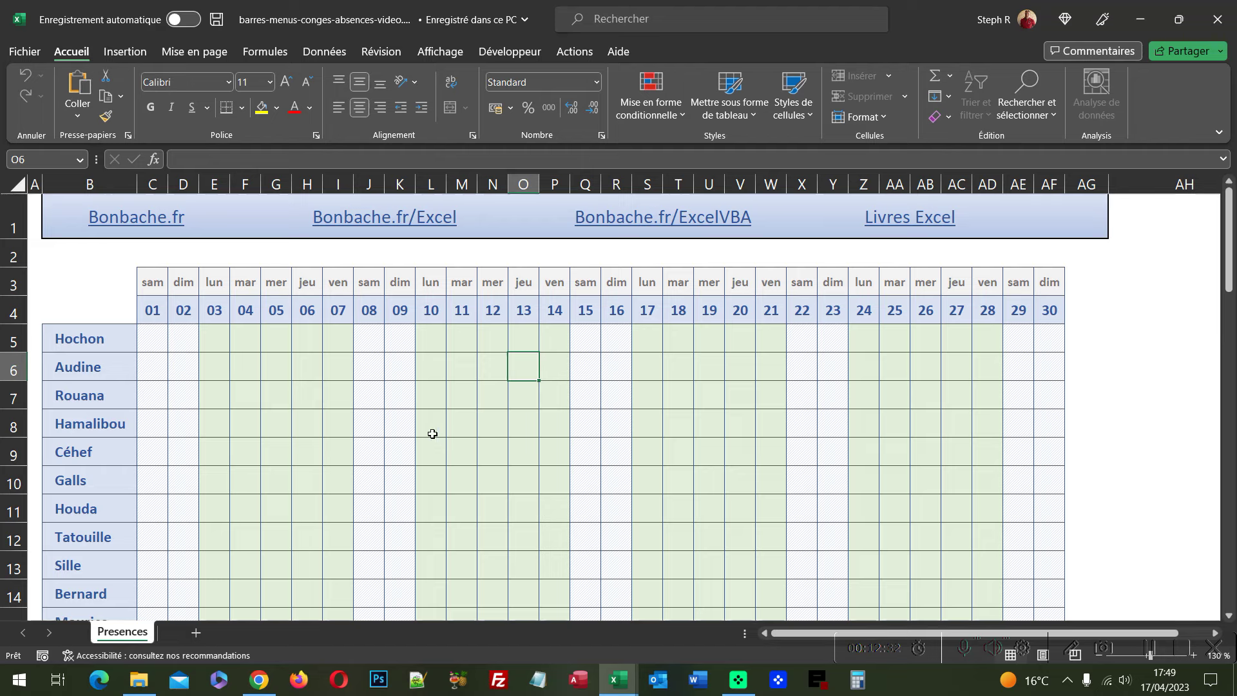
- Apply Déplacement to cells L8:P8 and dismiss the End If compile error
{"action": "left_click_drag", "start_coordinate": [432, 430], "coordinate": [551, 428]}
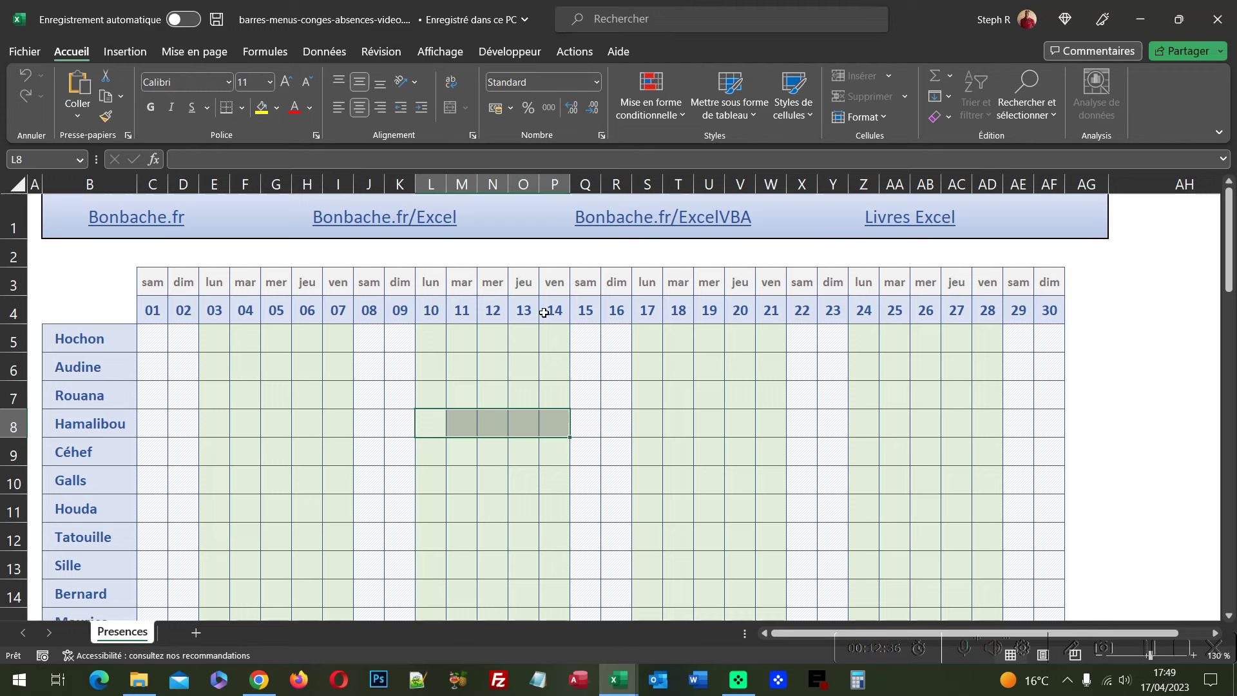
{"action": "right_click", "coordinate": [547, 420]}
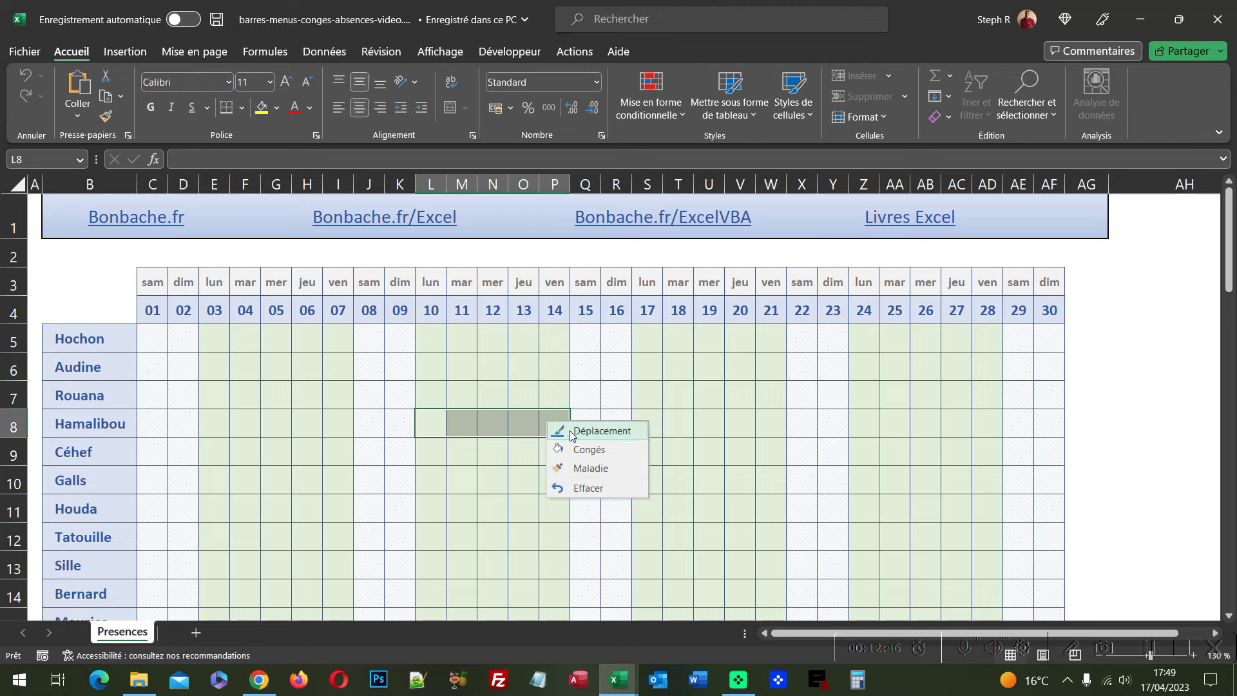
{"action": "left_click", "coordinate": [571, 436]}
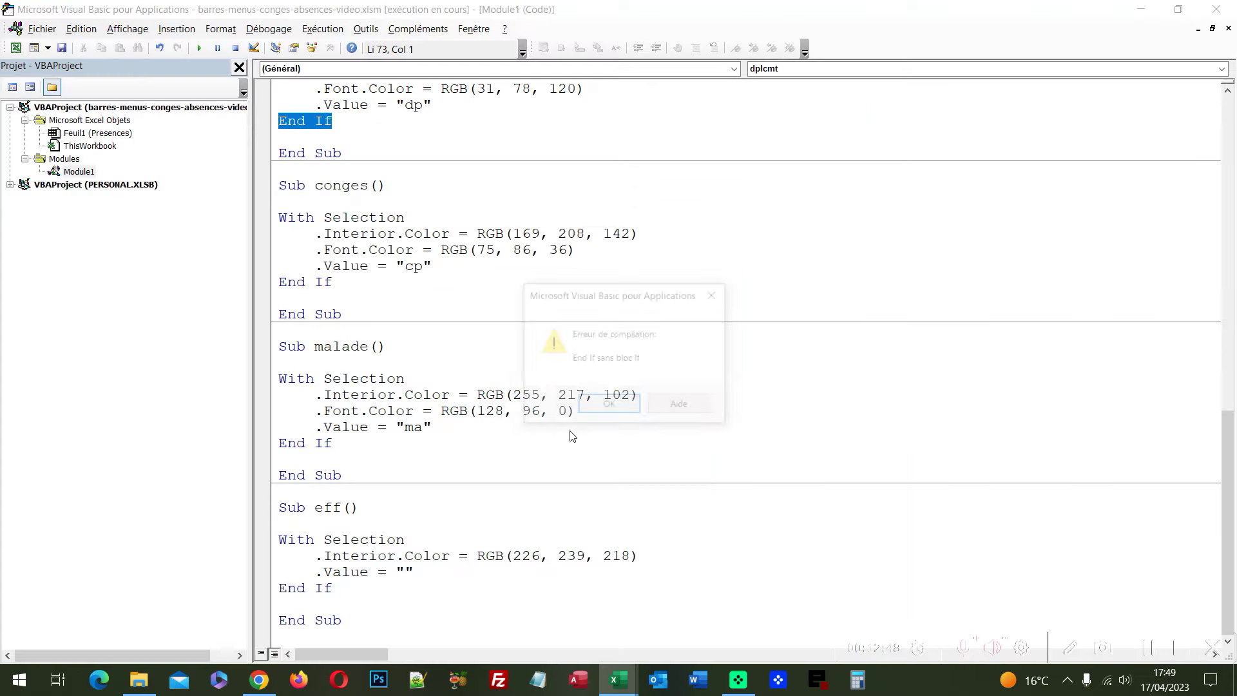
{"action": "left_click", "coordinate": [583, 412]}
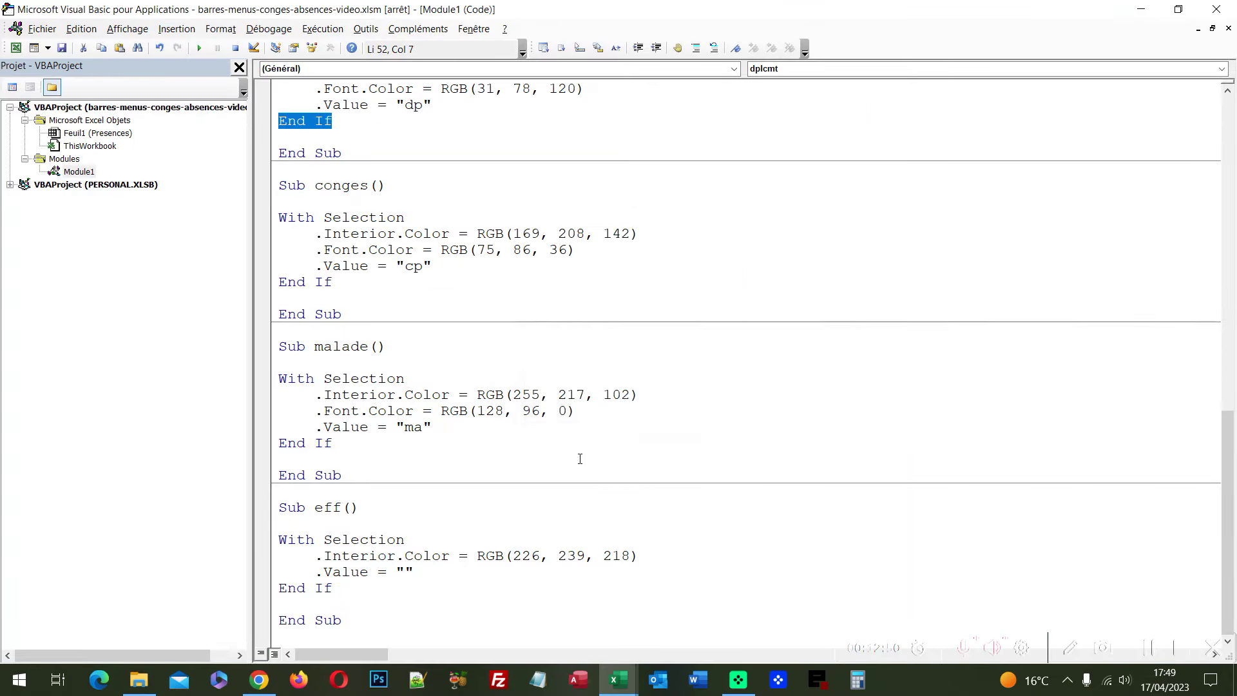
- Reset the halted macro run in the VBA editor
{"action": "scroll", "coordinate": [580, 459], "scroll_direction": "up", "scroll_amount": 1}
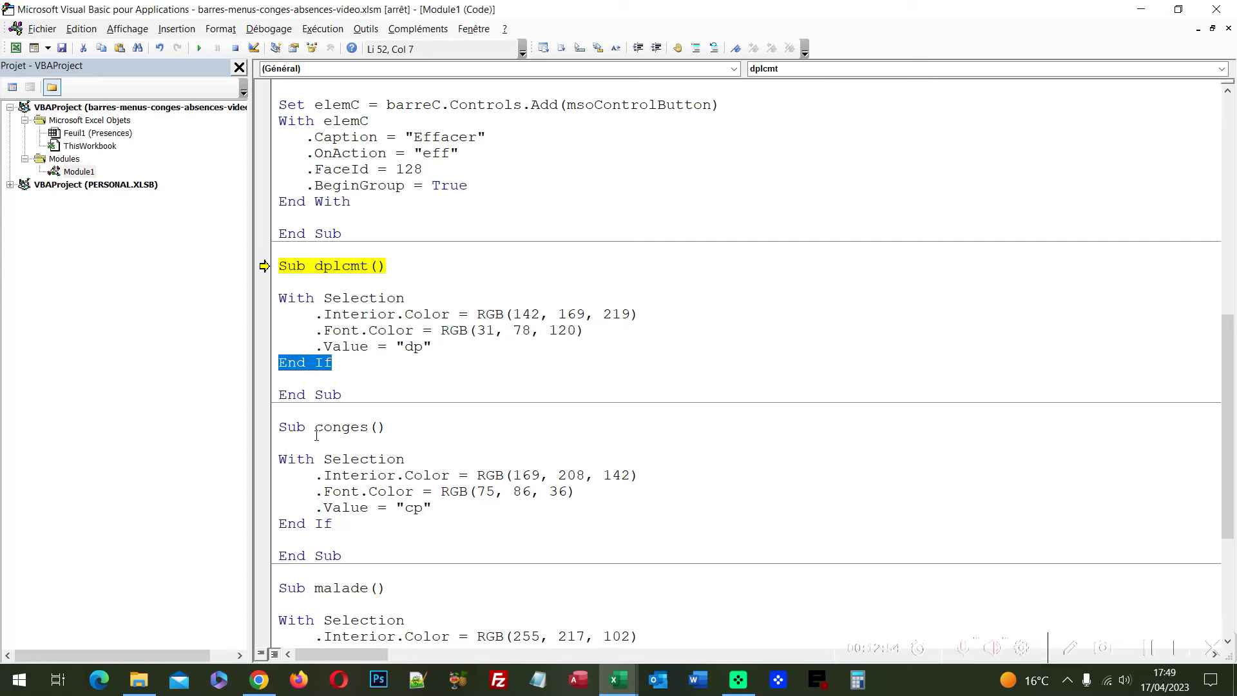
{"action": "scroll", "coordinate": [333, 544], "scroll_direction": "down", "scroll_amount": 3}
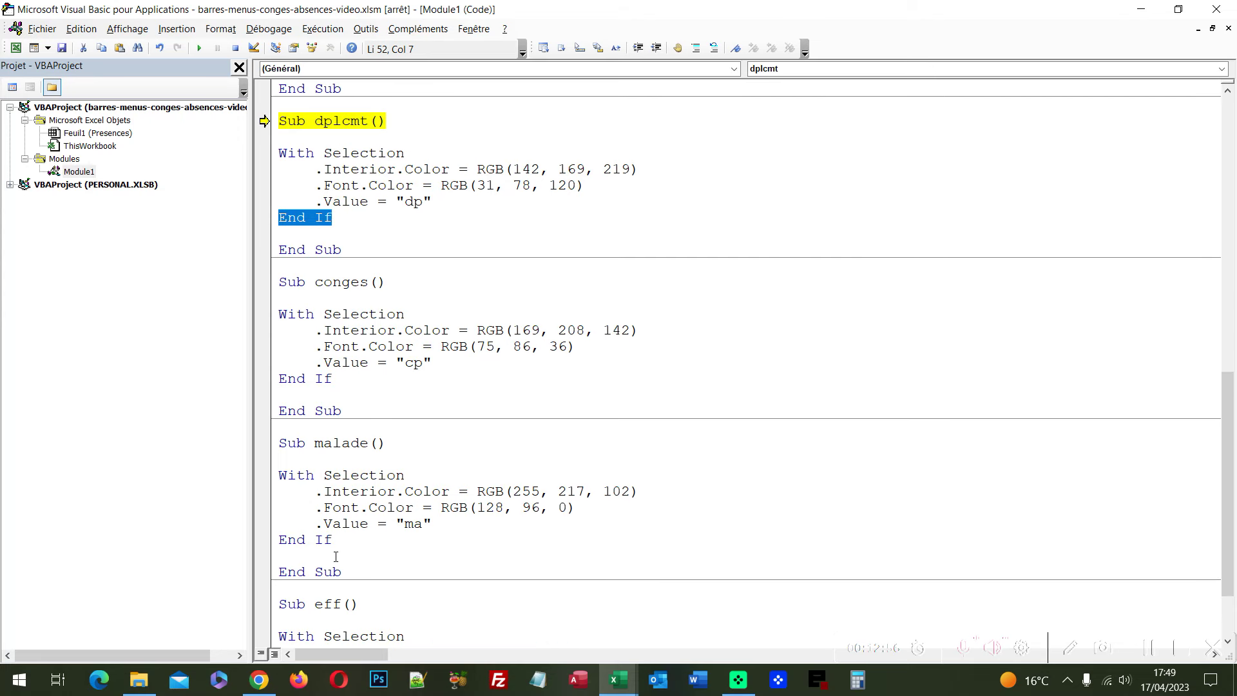
{"action": "scroll", "coordinate": [336, 556], "scroll_direction": "up", "scroll_amount": 2}
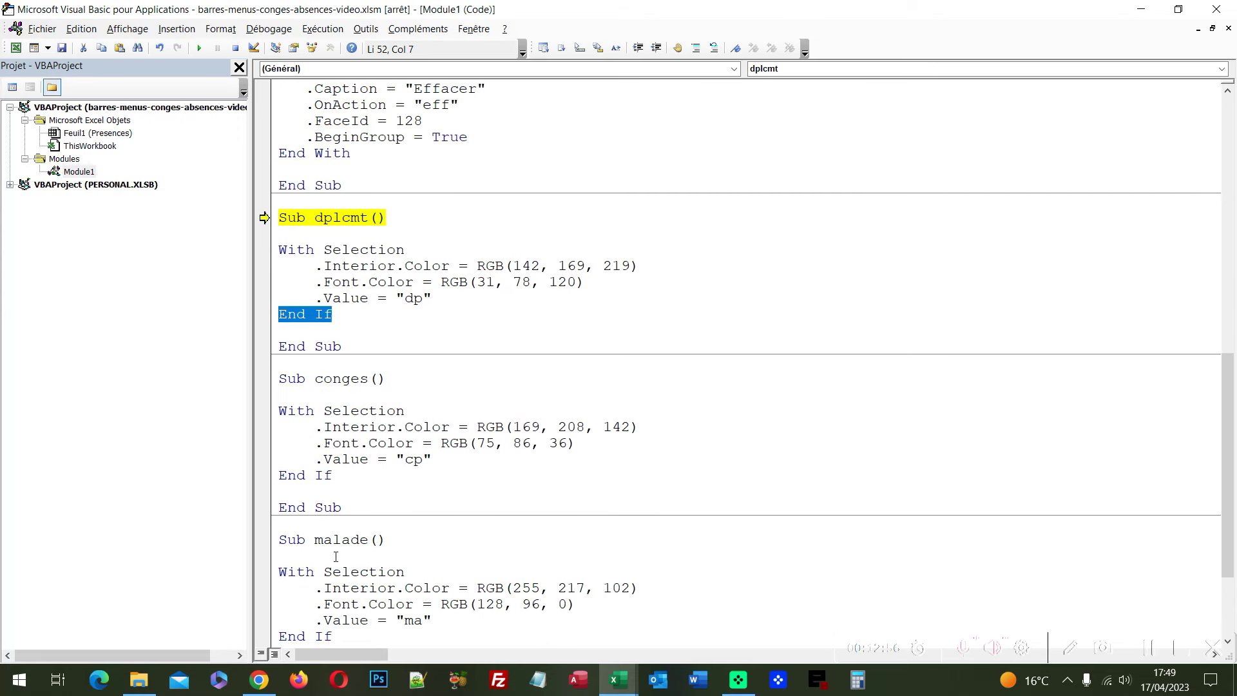
{"action": "left_click", "coordinate": [335, 324]}
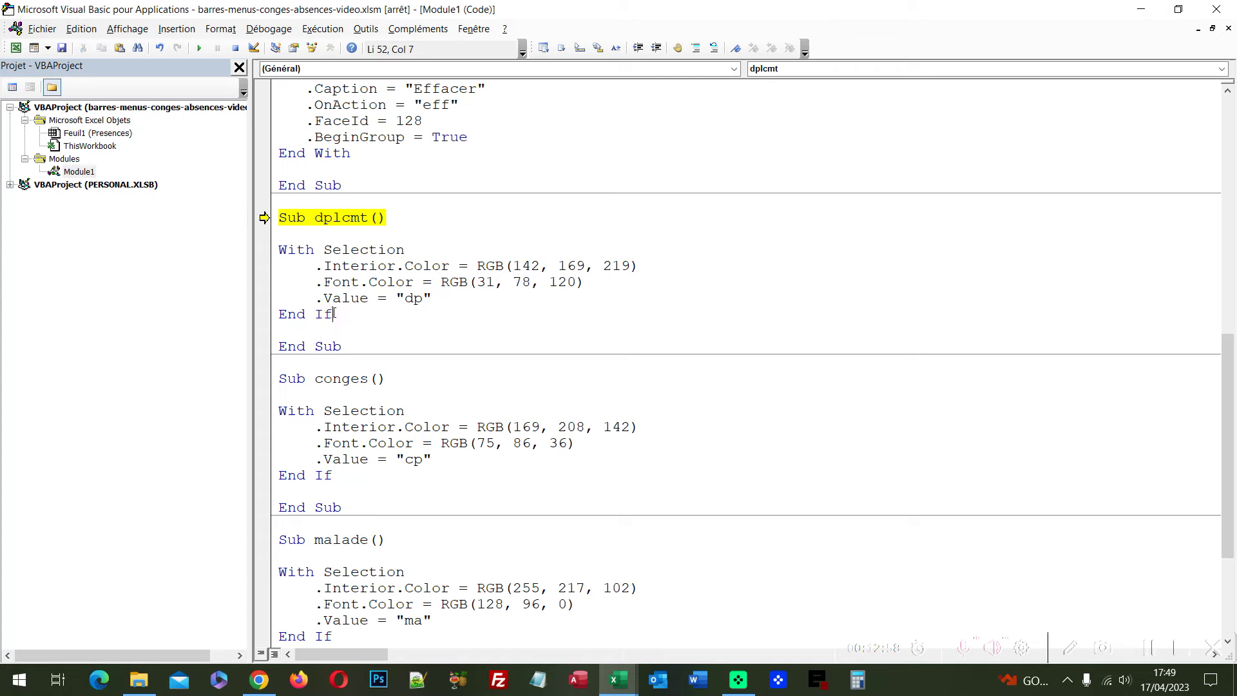
{"action": "left_click", "coordinate": [238, 53]}
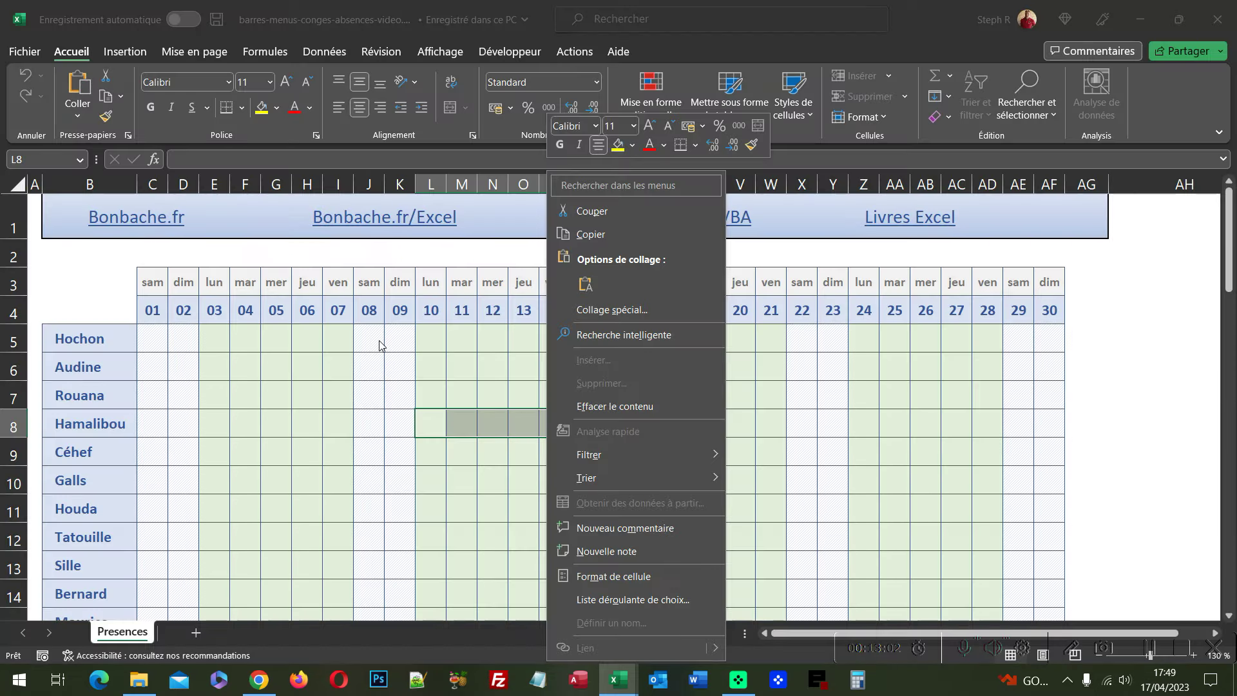
{"action": "left_click", "coordinate": [379, 345]}
- Change dplcmt's End If to End With and paste that line over conges' End If
{"action": "double_click", "coordinate": [325, 316]}
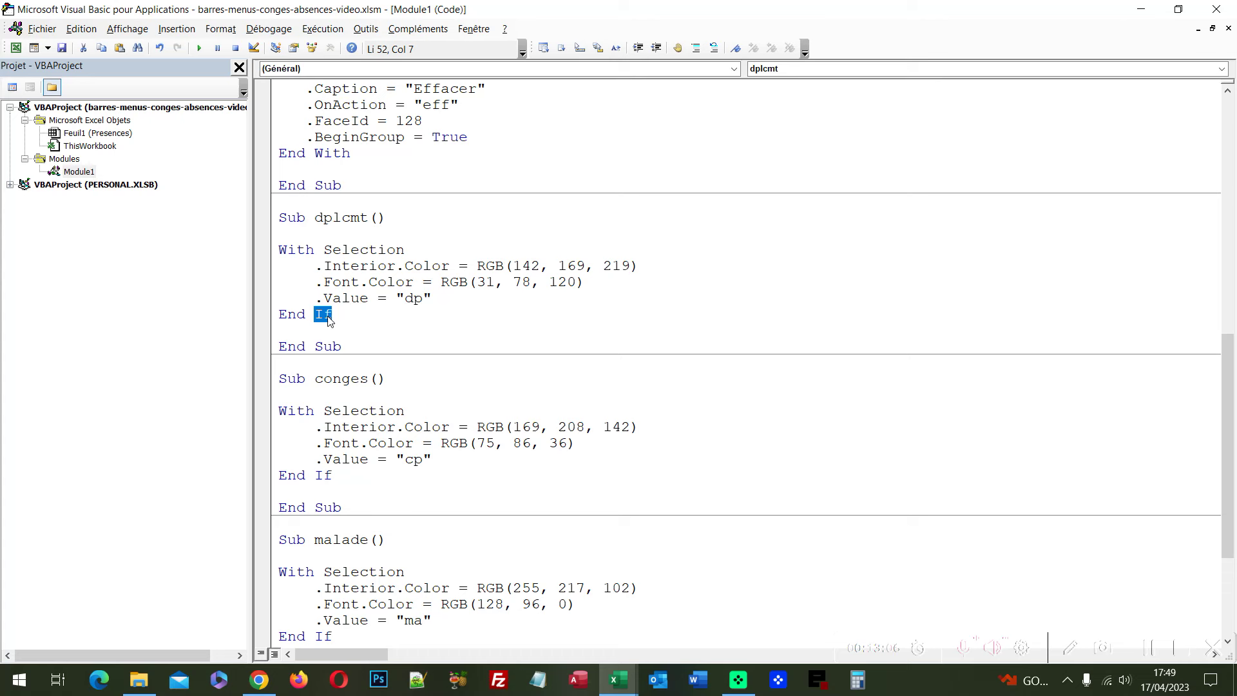
{"action": "type", "text": "with"}
{"action": "key", "text": "shift+Home"}
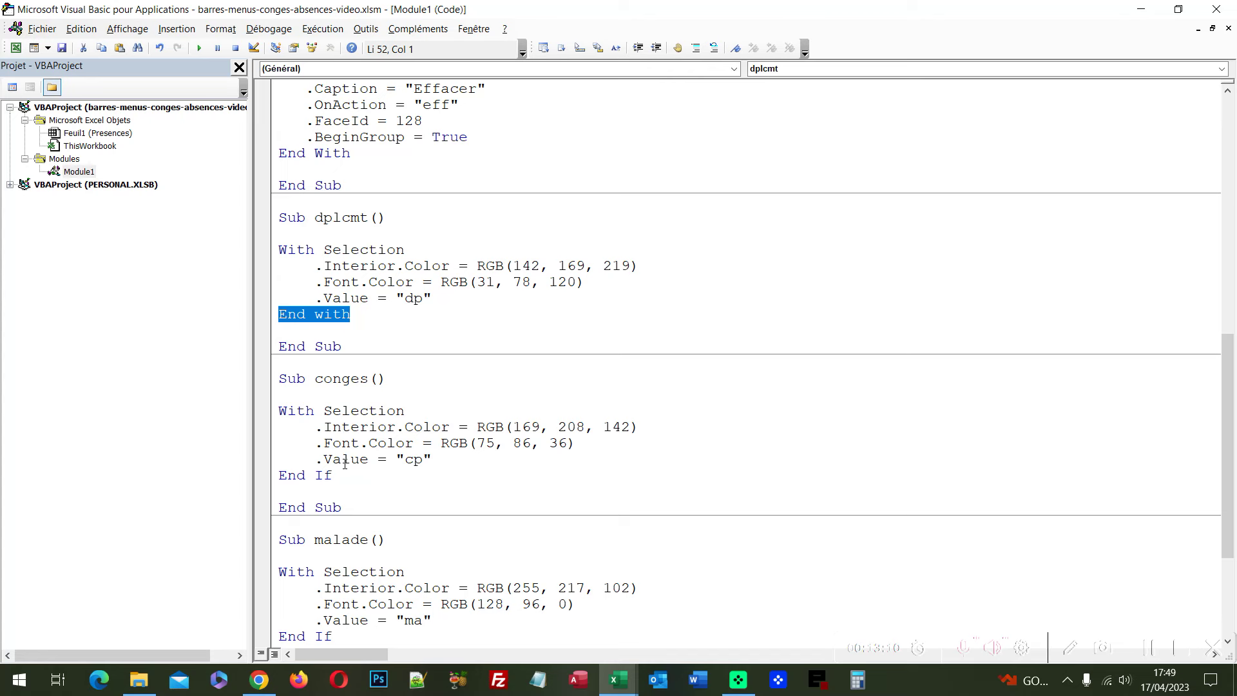
{"action": "left_click", "coordinate": [370, 477]}
{"action": "key", "text": "shift+Home"}
{"action": "key", "text": "ctrl+v"}
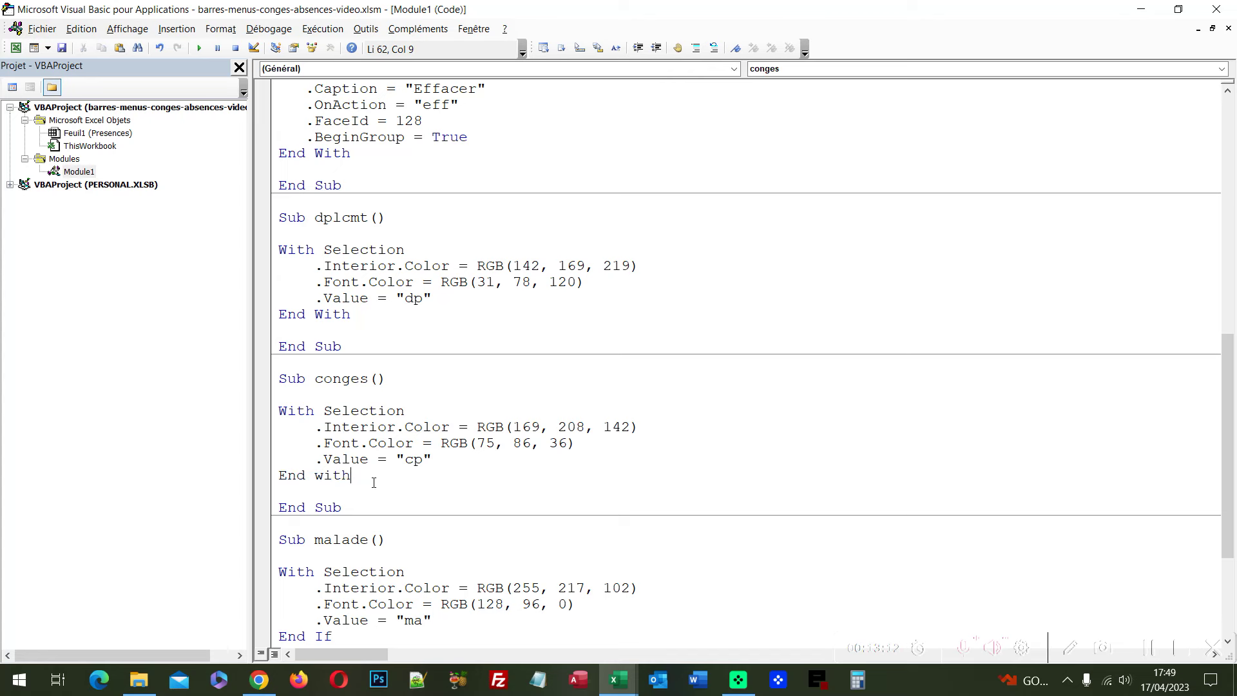
- Replace the End If lines in malade and eff with End With
{"action": "scroll", "coordinate": [373, 484], "scroll_direction": "down", "scroll_amount": 2}
{"action": "scroll", "coordinate": [364, 486], "scroll_direction": "down", "scroll_amount": 1}
{"action": "left_click", "coordinate": [361, 488]}
{"action": "key", "text": "shift+Home"}
{"action": "key", "text": "ctrl+v"}
{"action": "scroll", "coordinate": [444, 520], "scroll_direction": "down", "scroll_amount": 1}
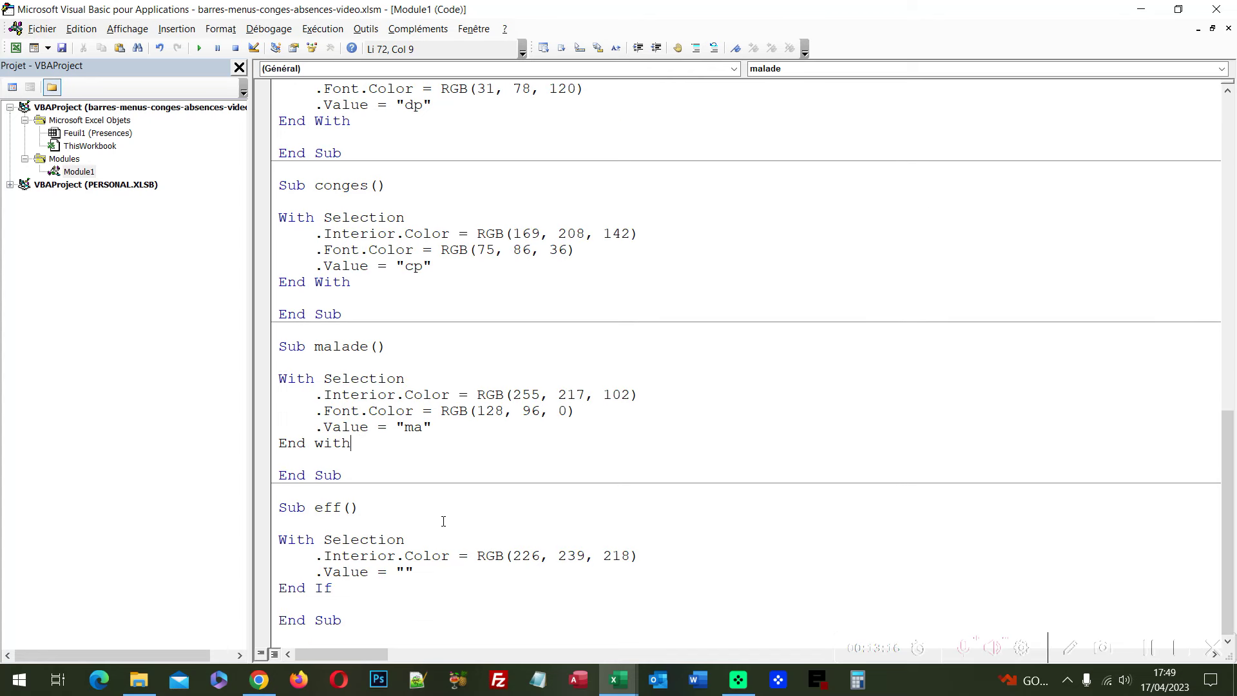
{"action": "left_click", "coordinate": [355, 586]}
{"action": "key", "text": "shift+Home"}
{"action": "key", "text": "ctrl+v"}
{"action": "scroll", "coordinate": [355, 586], "scroll_direction": "up", "scroll_amount": 2}
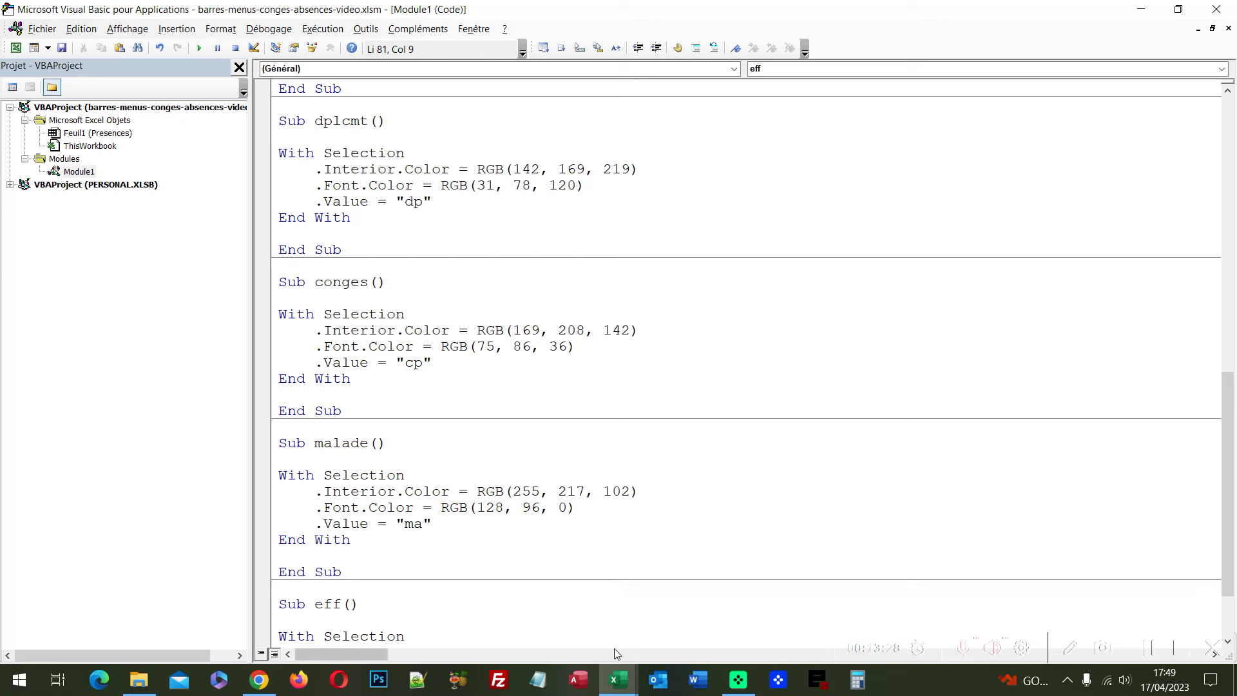
{"action": "mouse_move", "coordinate": [617, 681]}
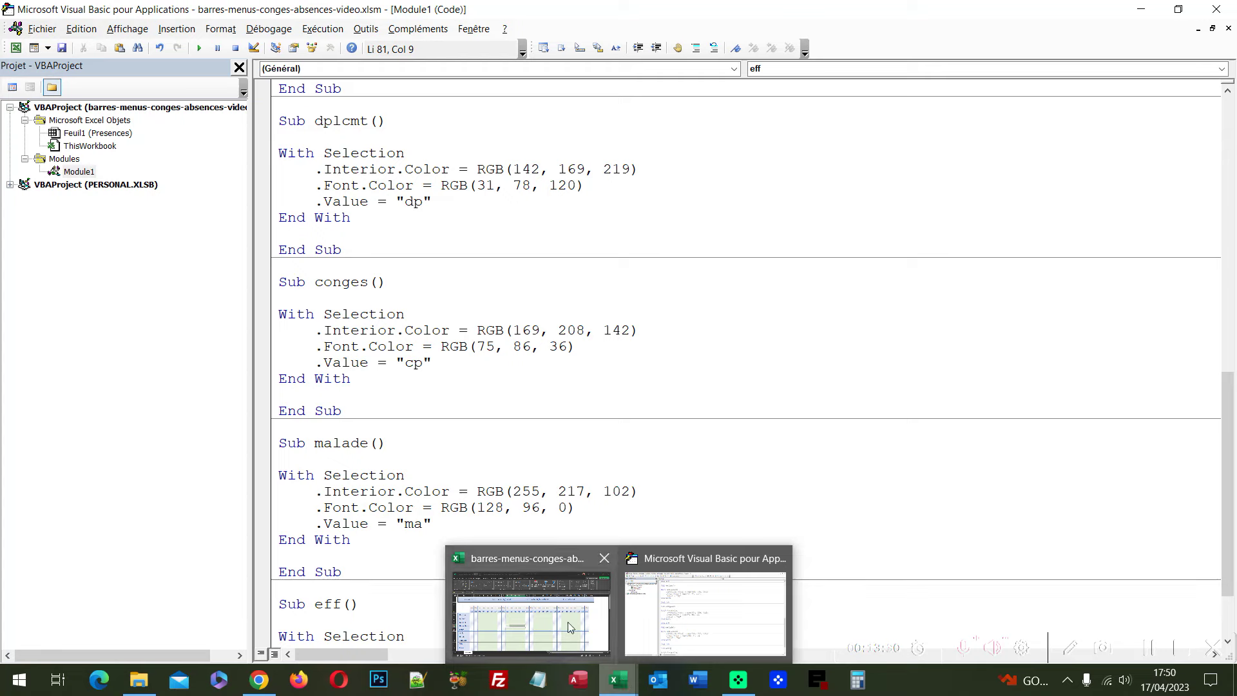
- Mark L8:P8 as Déplacement, S9:W9 as Congés and E11:I11 as Maladie
{"action": "left_click", "coordinate": [569, 624]}
{"action": "right_click", "coordinate": [552, 422]}
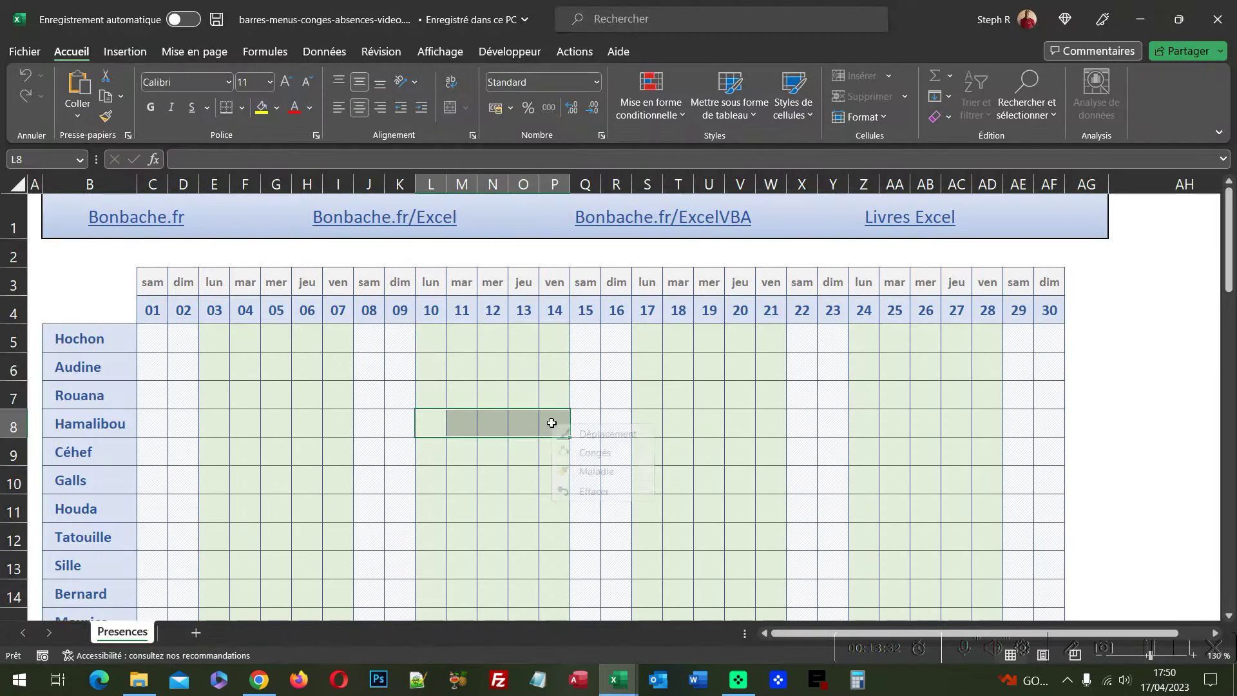
{"action": "left_click", "coordinate": [595, 434]}
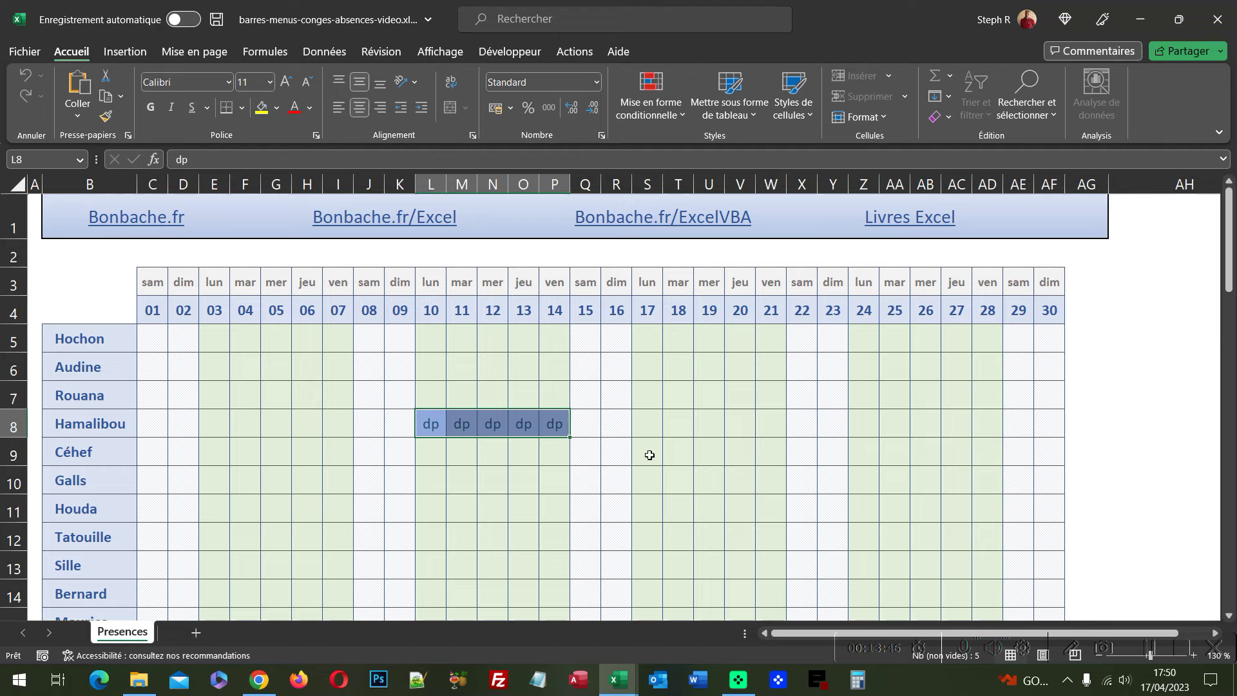
{"action": "left_click_drag", "start_coordinate": [649, 455], "coordinate": [780, 452]}
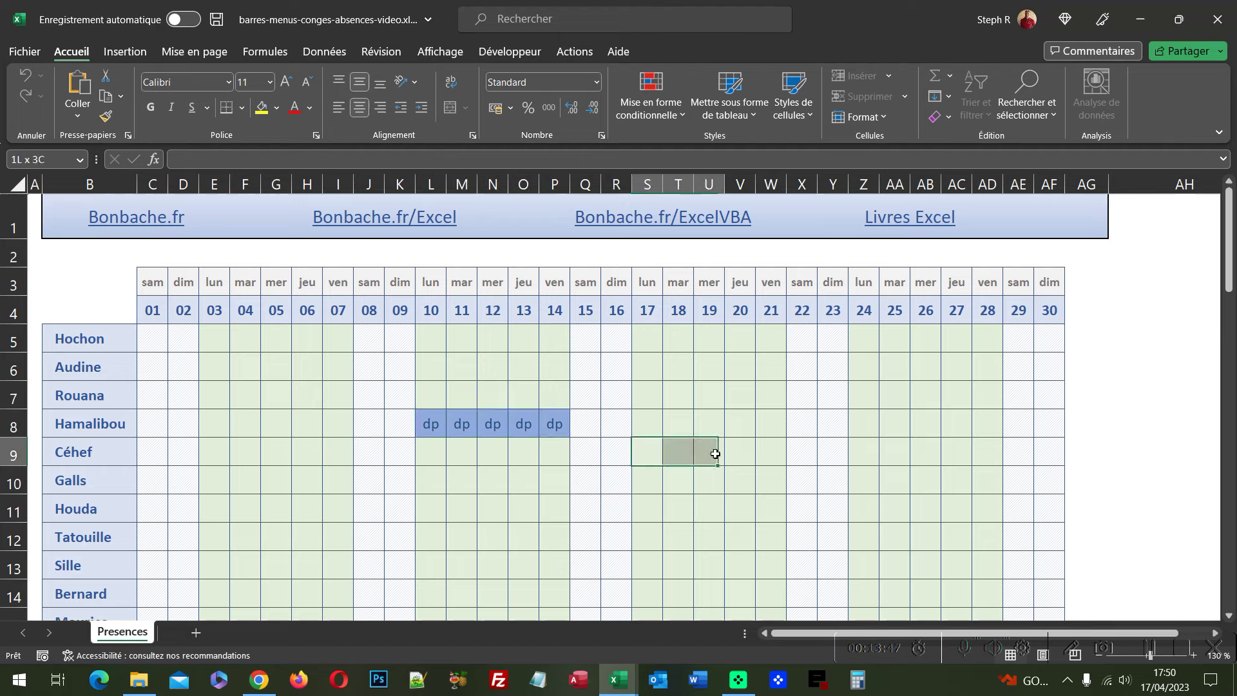
{"action": "right_click", "coordinate": [780, 451]}
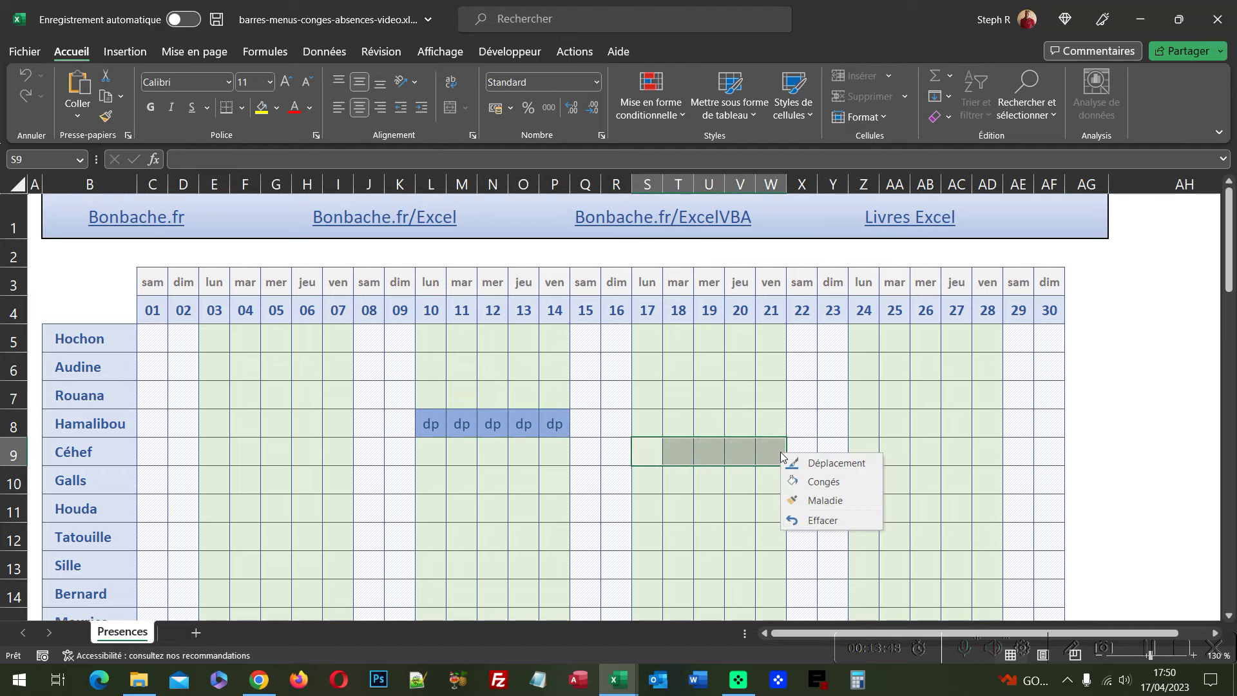
{"action": "left_click", "coordinate": [802, 487]}
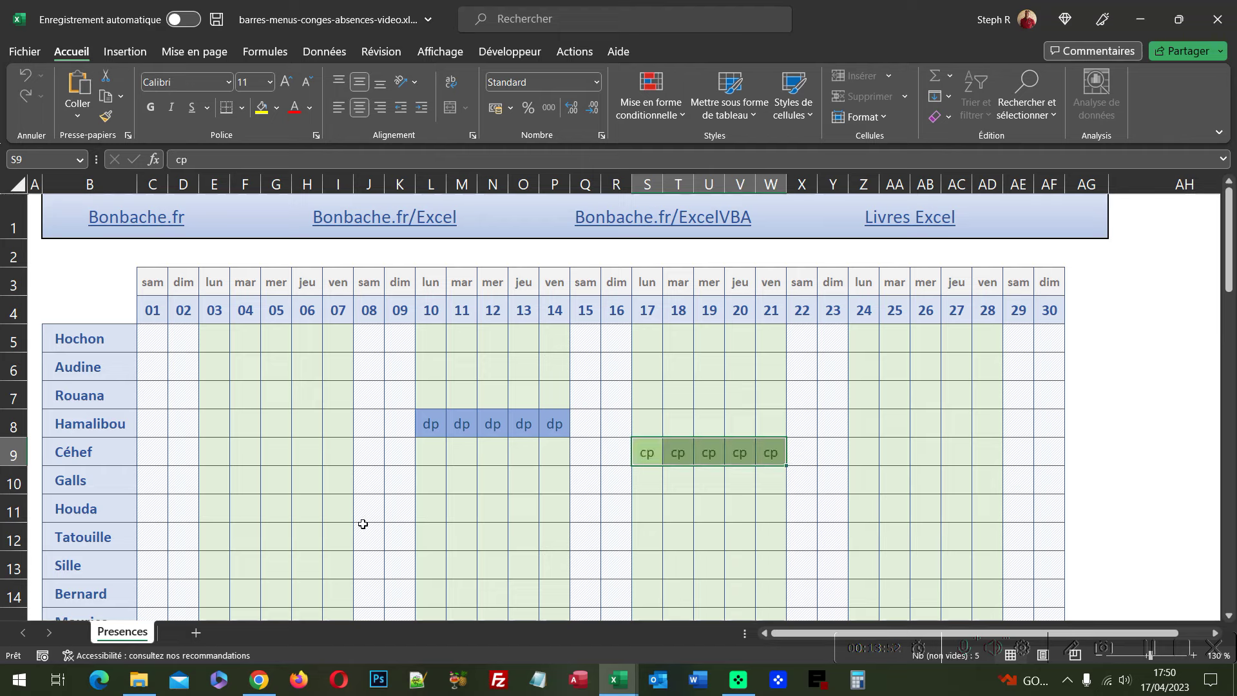
{"action": "left_click_drag", "start_coordinate": [209, 516], "coordinate": [348, 514]}
{"action": "right_click", "coordinate": [341, 513]}
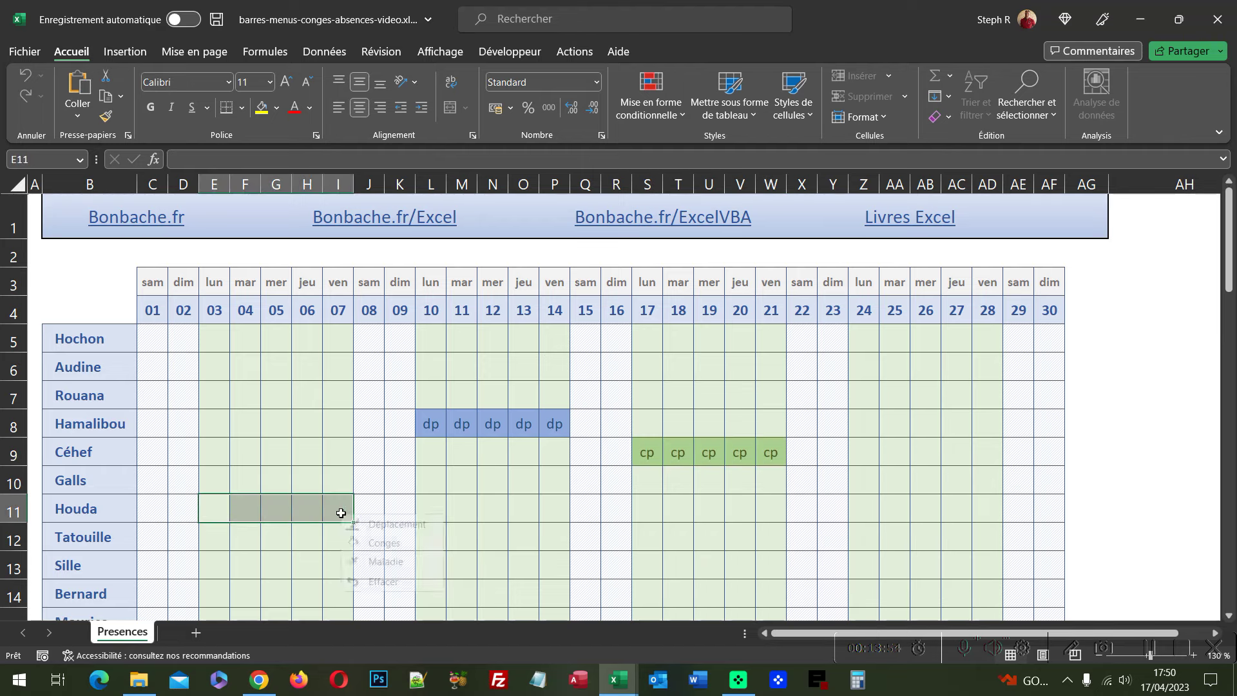
{"action": "left_click", "coordinate": [397, 563]}
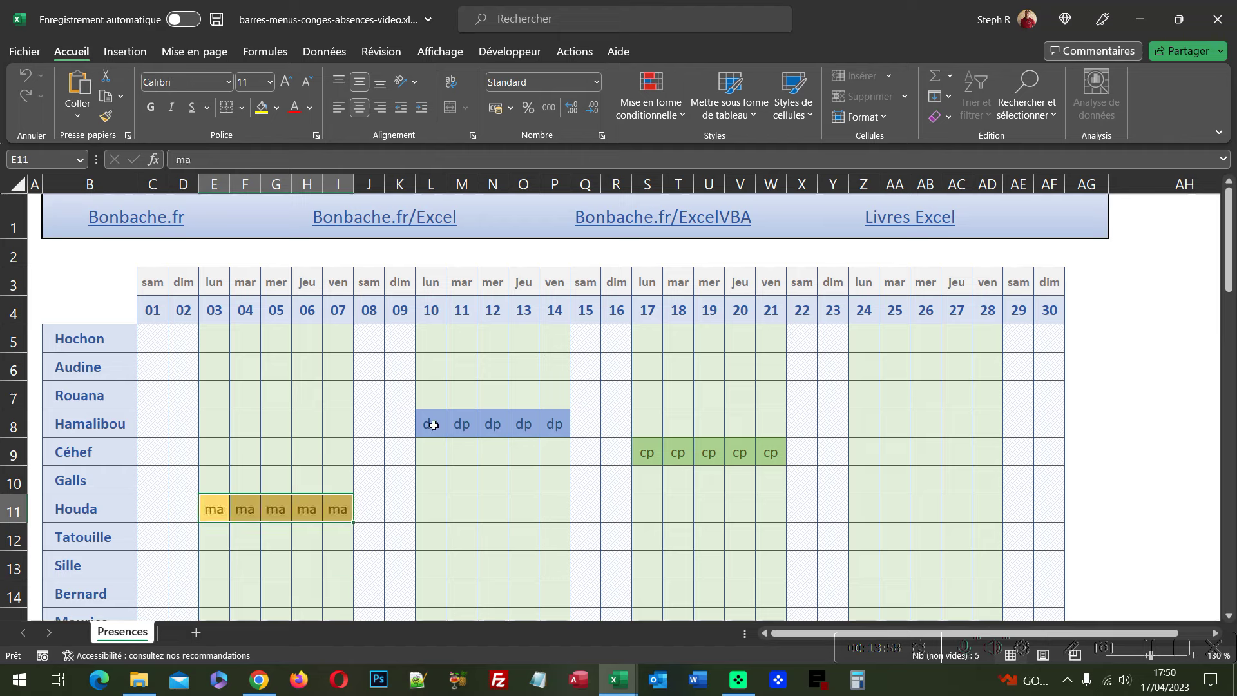
- Erase the cp marks from S9:W9 with Effacer
{"action": "left_click_drag", "start_coordinate": [430, 424], "coordinate": [555, 434]}
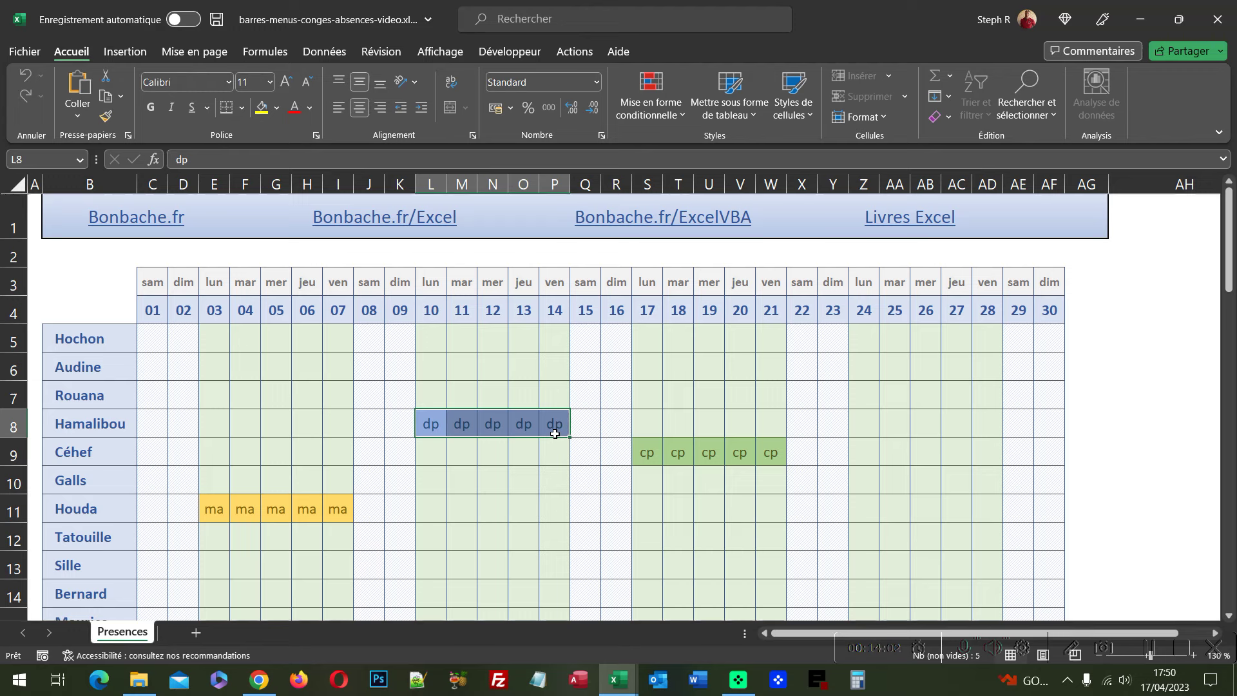
{"action": "left_click_drag", "start_coordinate": [644, 456], "coordinate": [783, 460]}
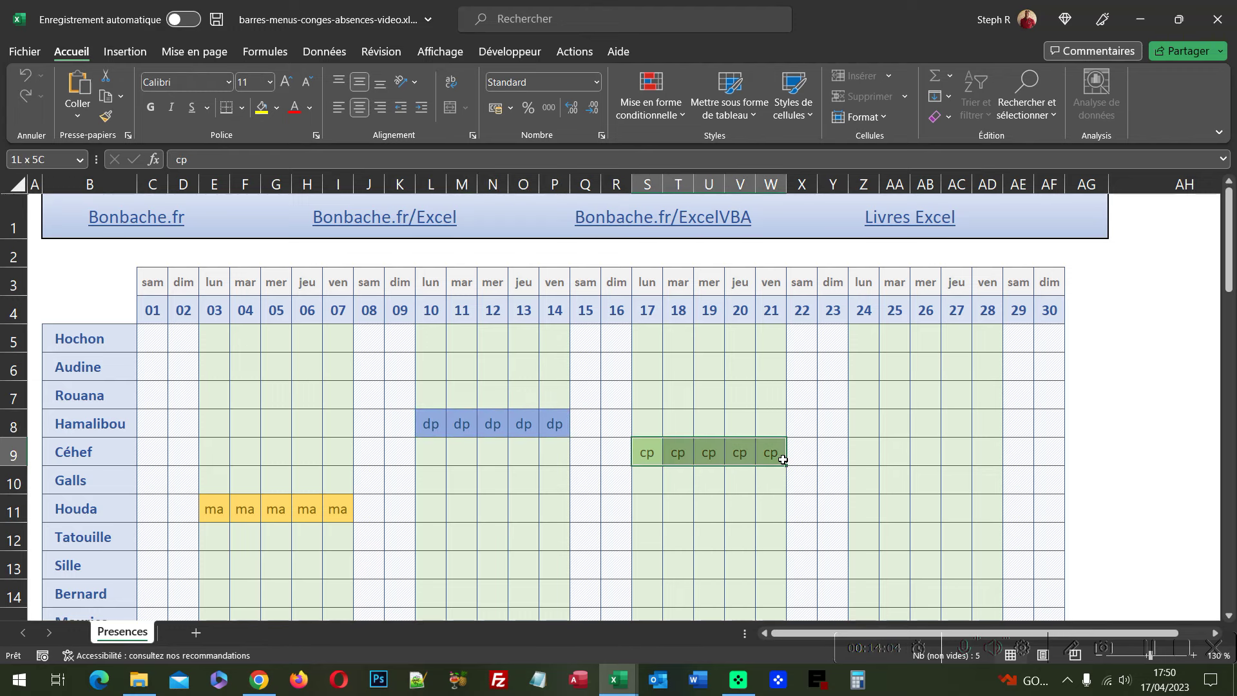
{"action": "right_click", "coordinate": [672, 453]}
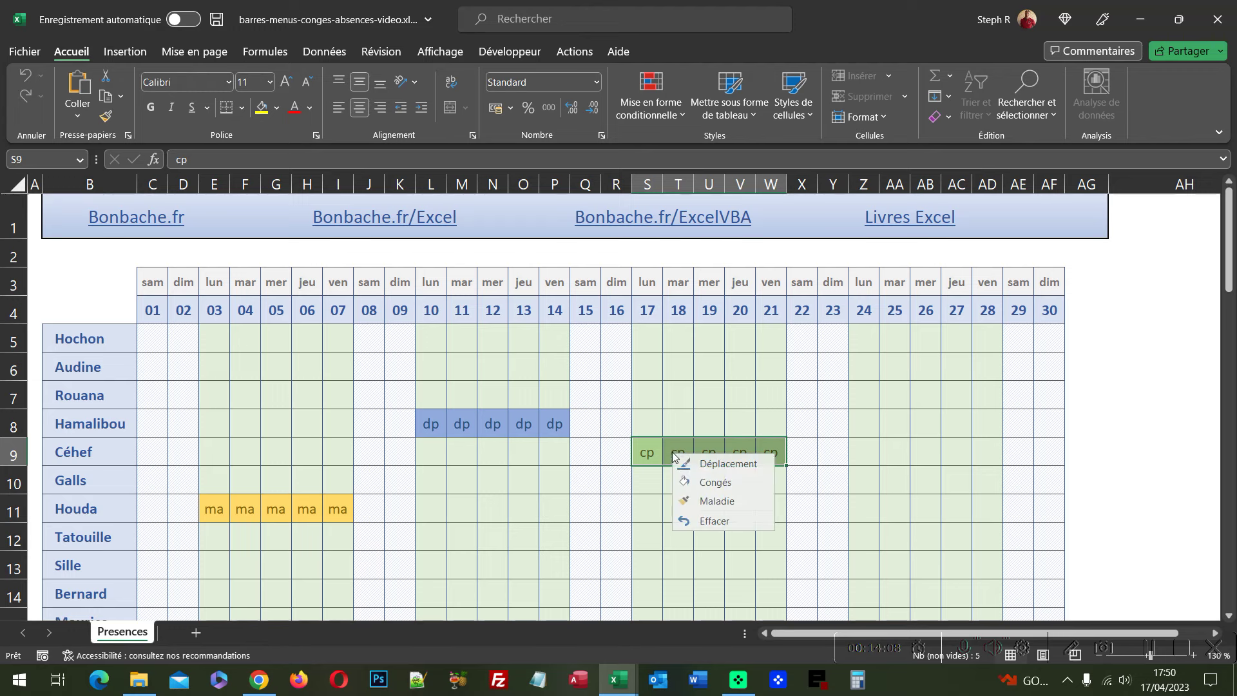
{"action": "left_click", "coordinate": [713, 524]}
{"action": "left_click", "coordinate": [709, 425]}
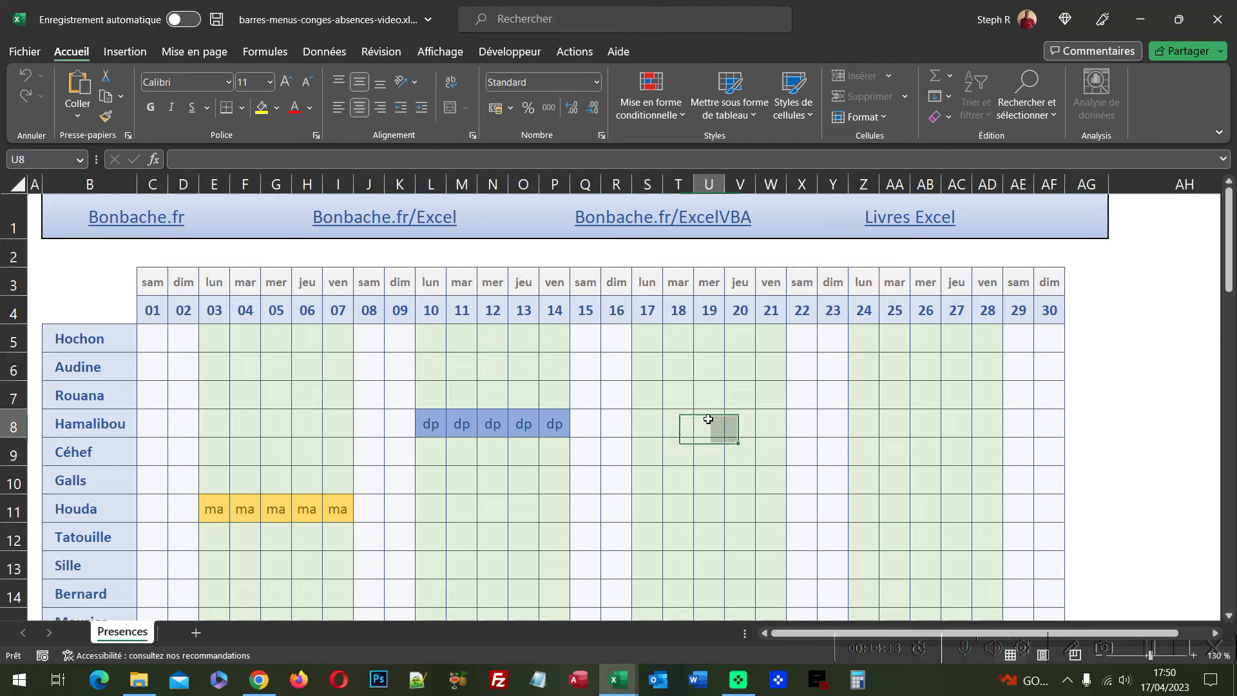
{"action": "left_click", "coordinate": [705, 368]}
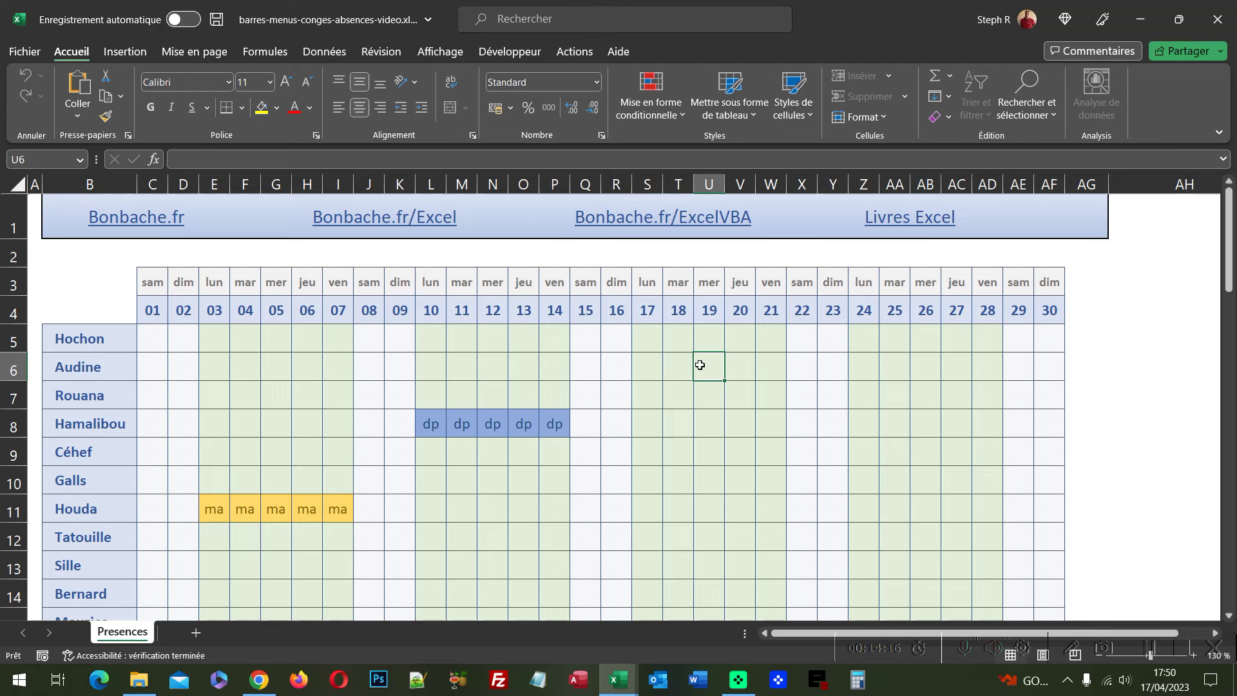